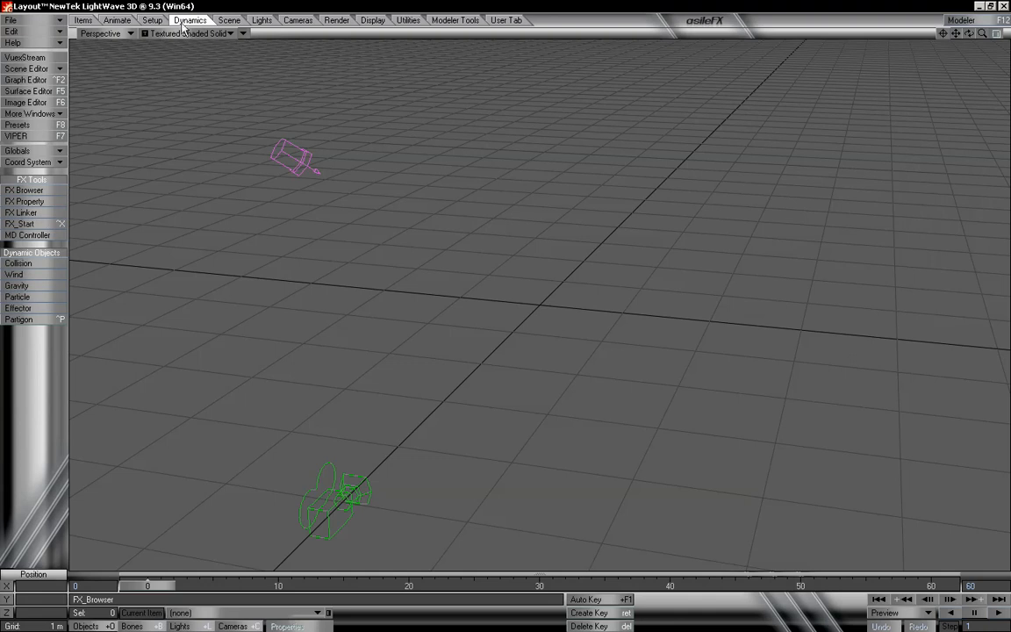
- Look over the ParticleFX Linker options and cancel without applying anything
{"action": "left_click", "coordinate": [49, 213]}
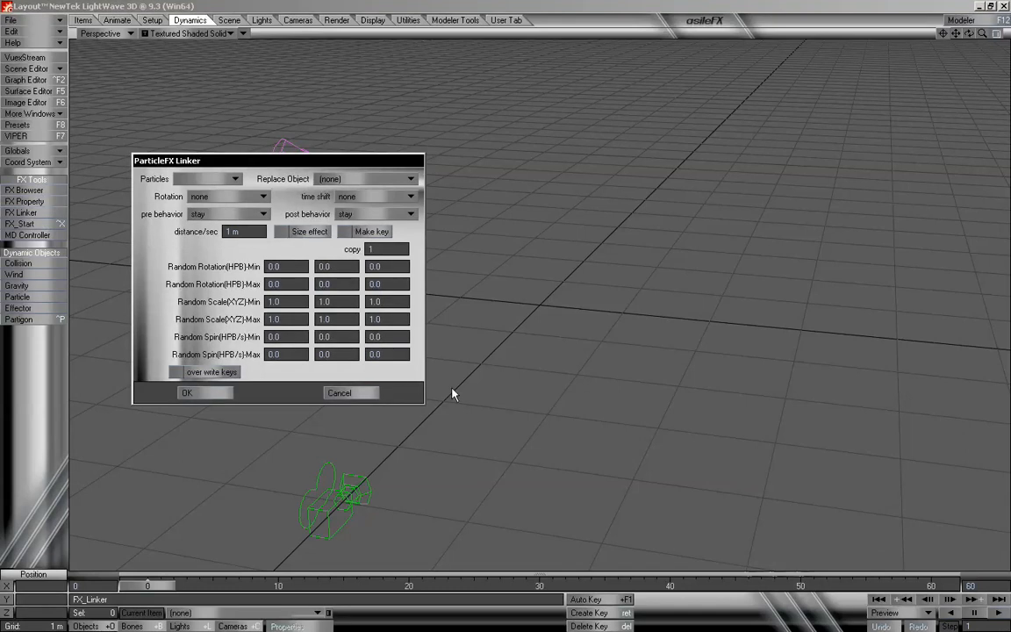
{"action": "left_click", "coordinate": [340, 393]}
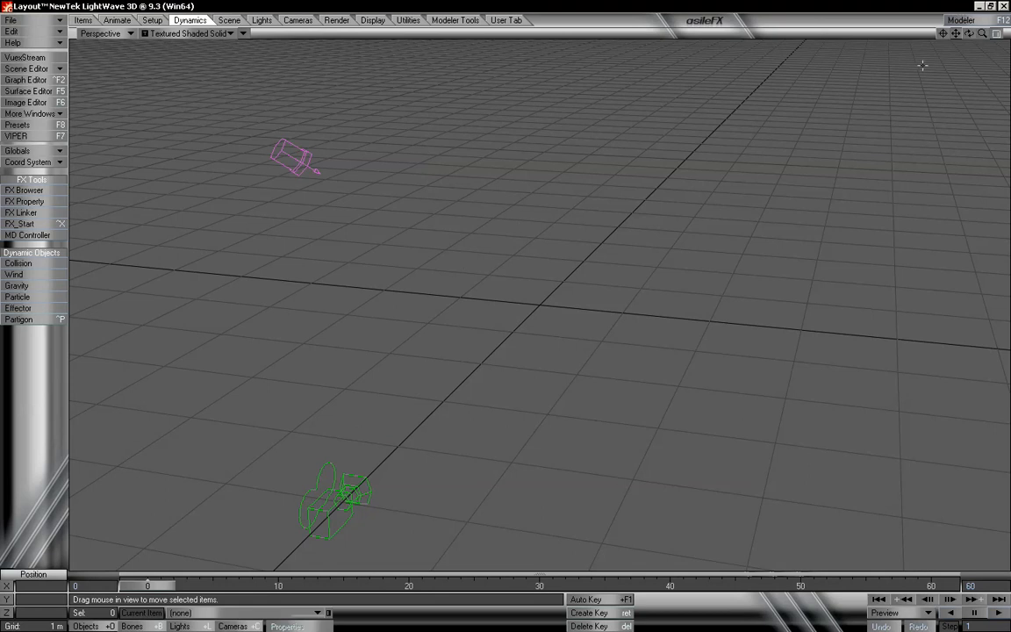
- Switch to Modeler and draw a box about 3 m wide, 1.4 m high and 1.7 m deep above the ground plane
{"action": "key", "text": "F12"}
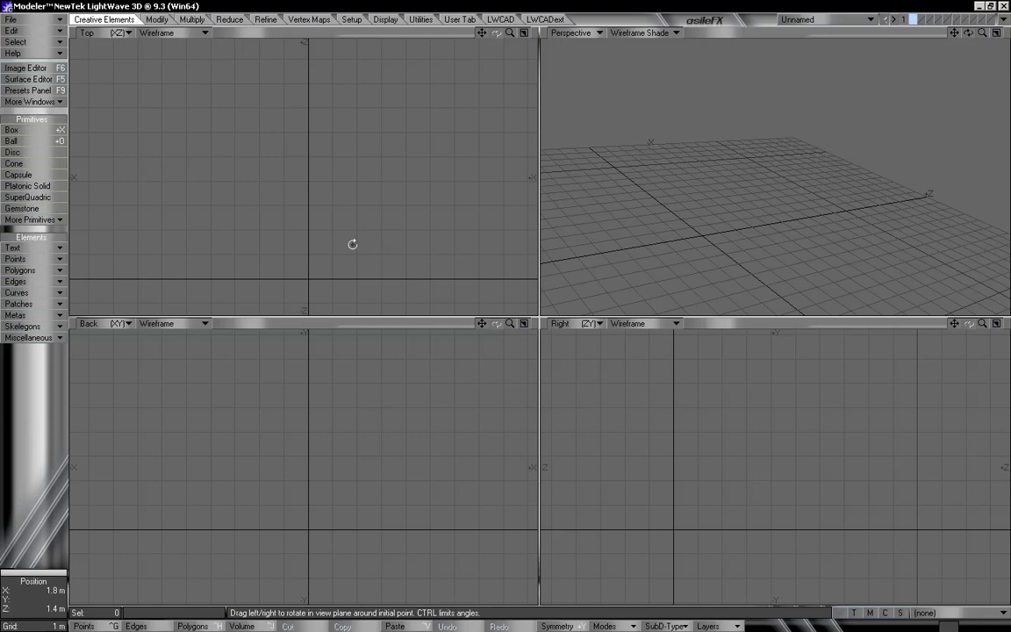
{"action": "left_click_drag", "start_coordinate": [351, 247], "coordinate": [355, 145], "text": "alt"}
{"action": "left_click", "coordinate": [38, 131]}
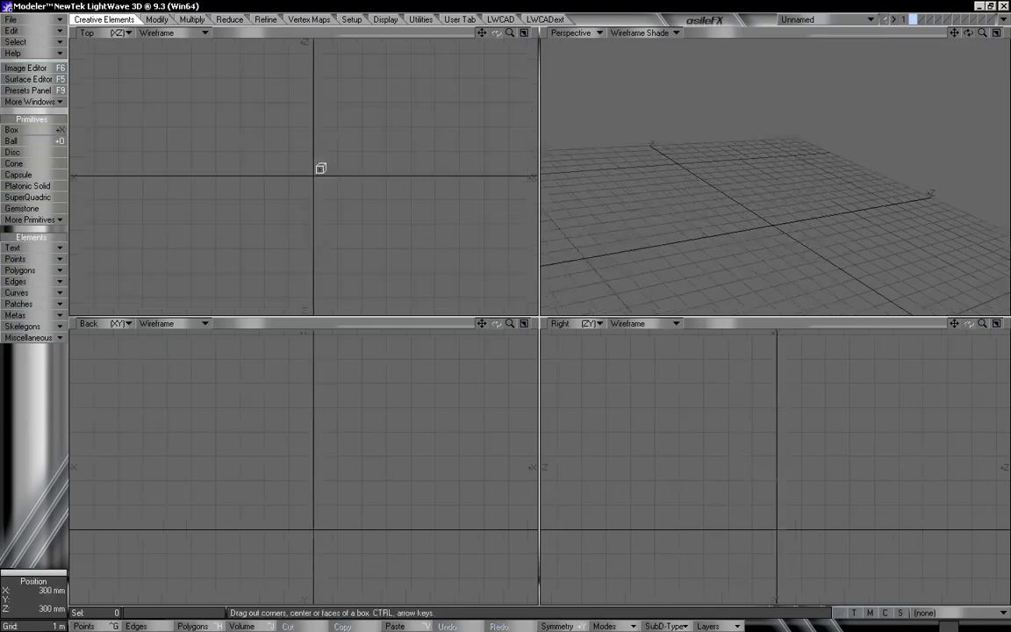
{"action": "left_click_drag", "start_coordinate": [281, 156], "coordinate": [354, 198]}
{"action": "left_click_drag", "start_coordinate": [313, 463], "coordinate": [313, 432]}
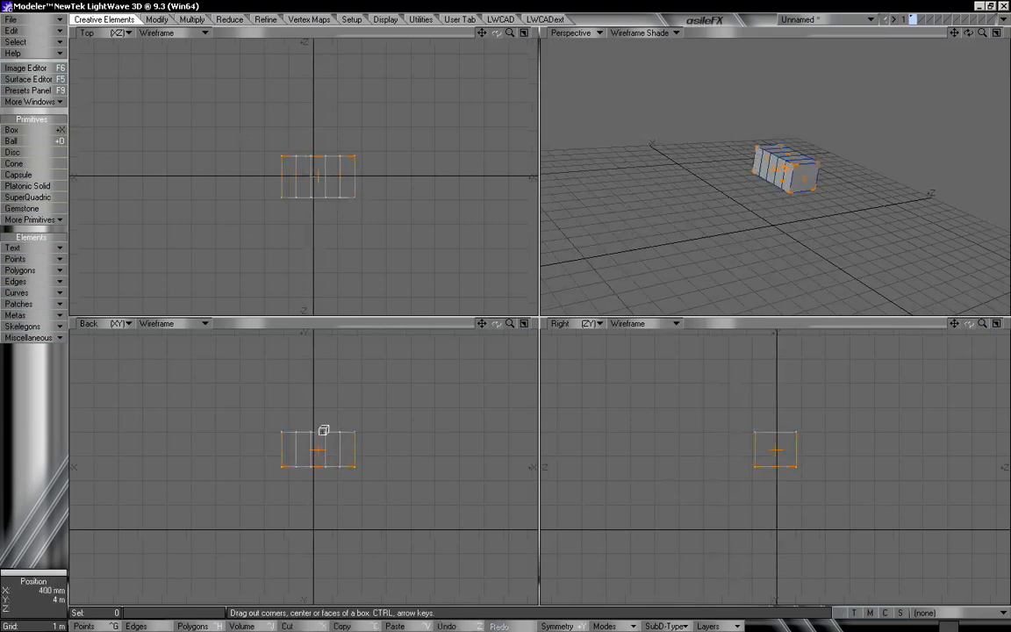
- Set the box's segments along X to 1 in its numeric options
{"action": "key", "text": "n"}
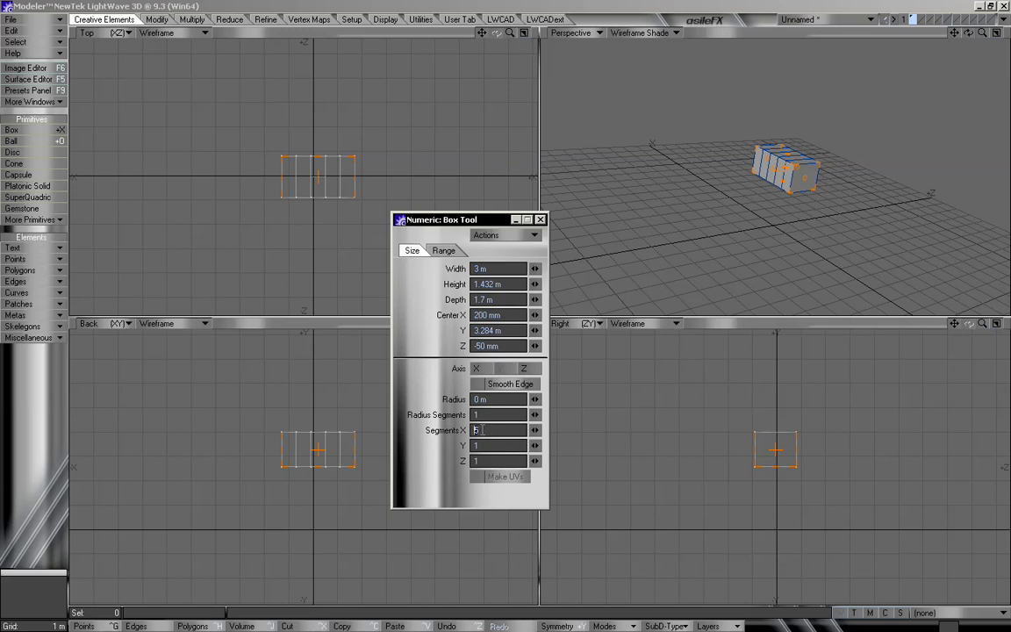
{"action": "type", "text": "1"}
{"action": "key", "text": "Return"}
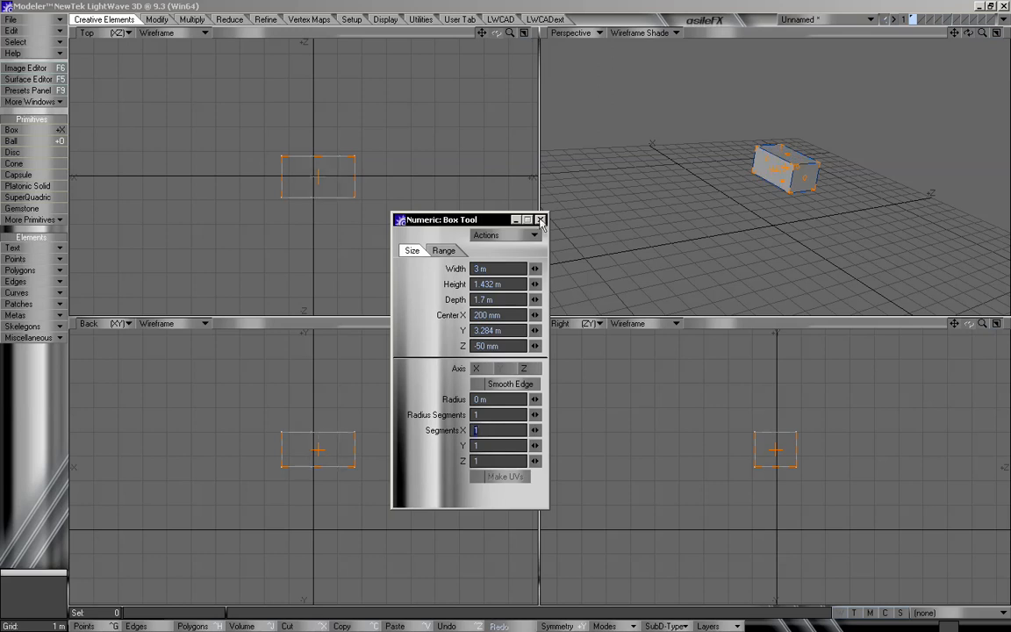
{"action": "left_click", "coordinate": [541, 220]}
- Centre the box on X with two segments along X, and extend its lower face downward and its front toward negative Z
{"action": "left_click_drag", "start_coordinate": [510, 324], "coordinate": [485, 309]}
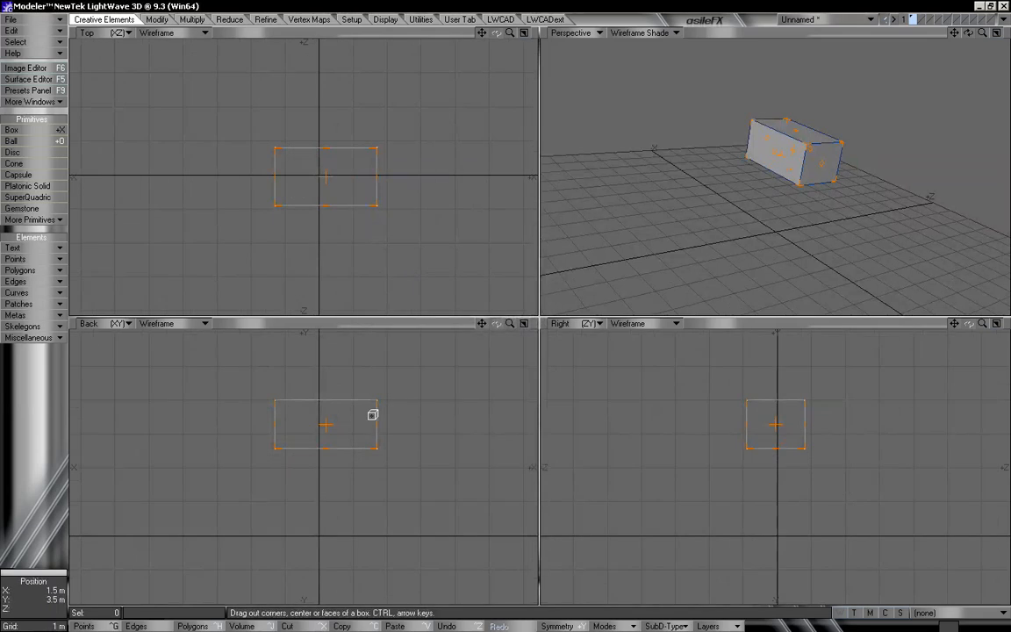
{"action": "left_click_drag", "start_coordinate": [327, 420], "coordinate": [320, 426]}
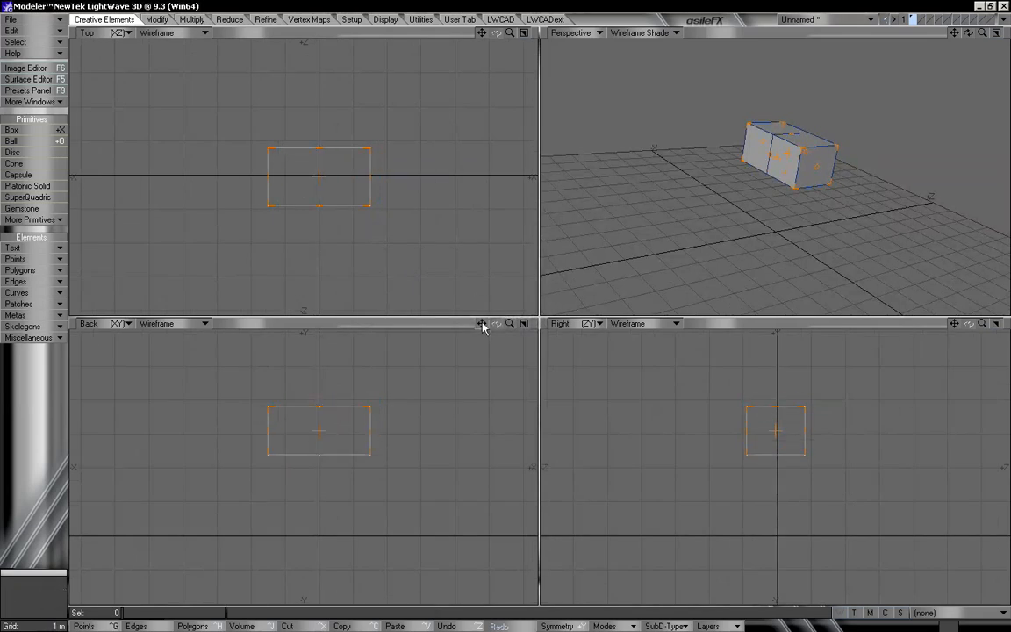
{"action": "left_click_drag", "start_coordinate": [481, 322], "coordinate": [478, 309]}
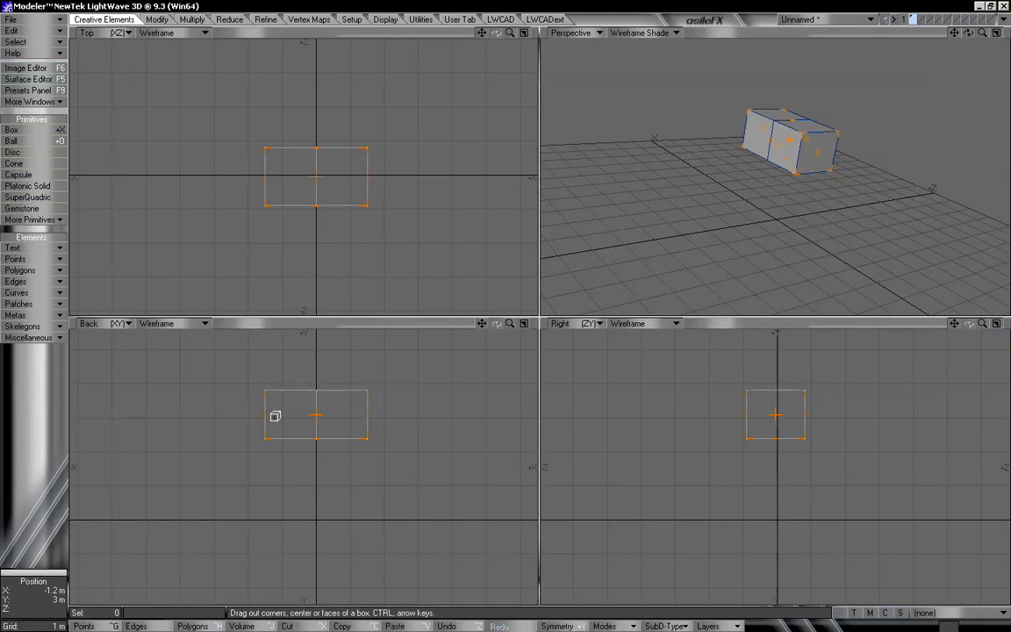
{"action": "mouse_move", "coordinate": [316, 438]}
{"action": "left_mouse_down"}
{"action": "mouse_move", "coordinate": [320, 458]}
{"action": "mouse_move", "coordinate": [320, 446]}
{"action": "left_mouse_up"}
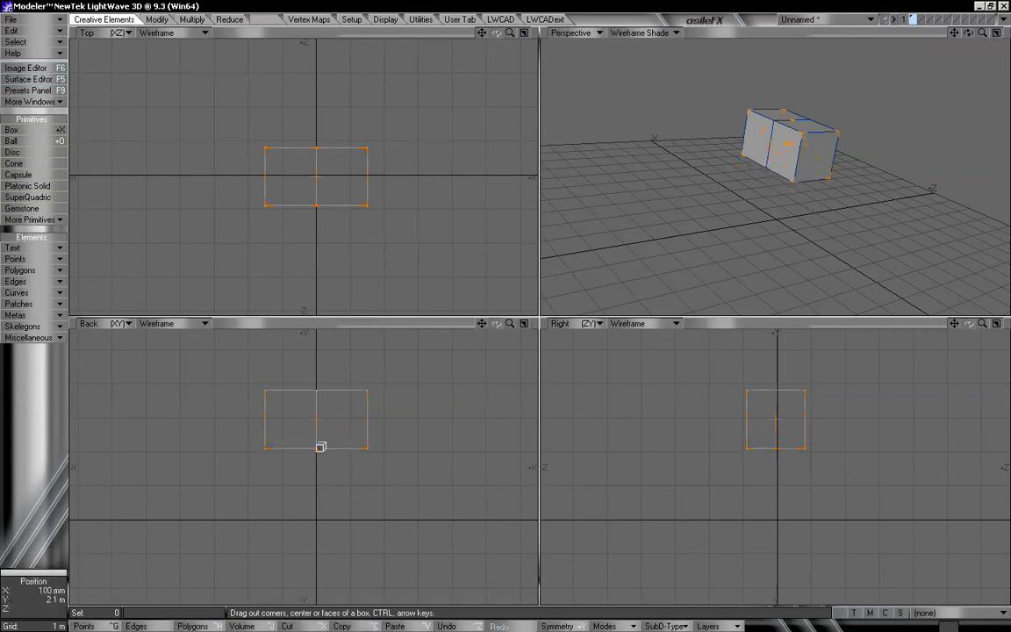
{"action": "left_click_drag", "start_coordinate": [321, 207], "coordinate": [322, 216]}
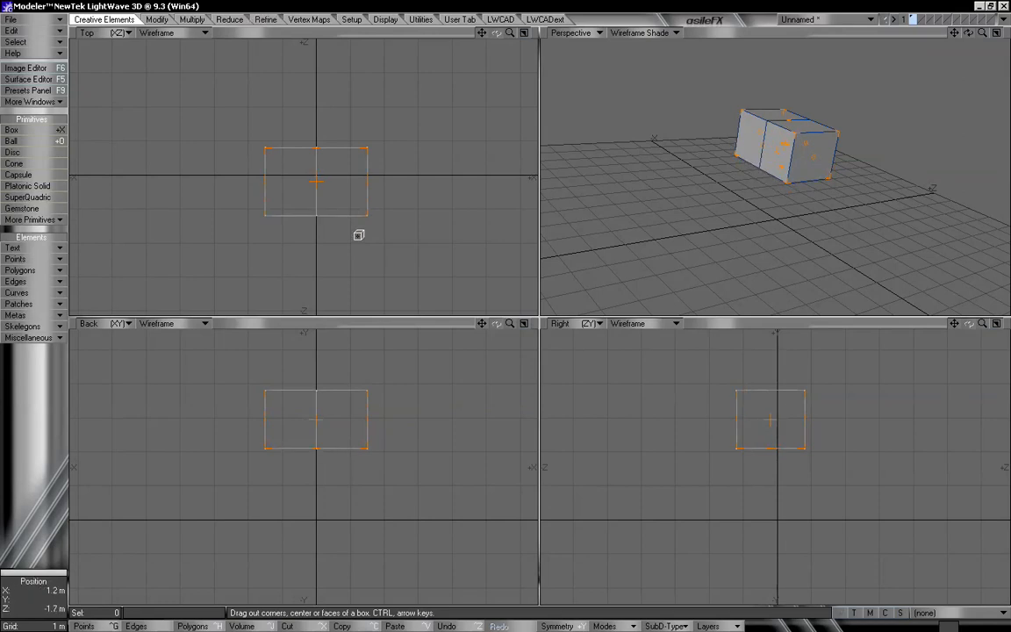
{"action": "key", "text": "space"}
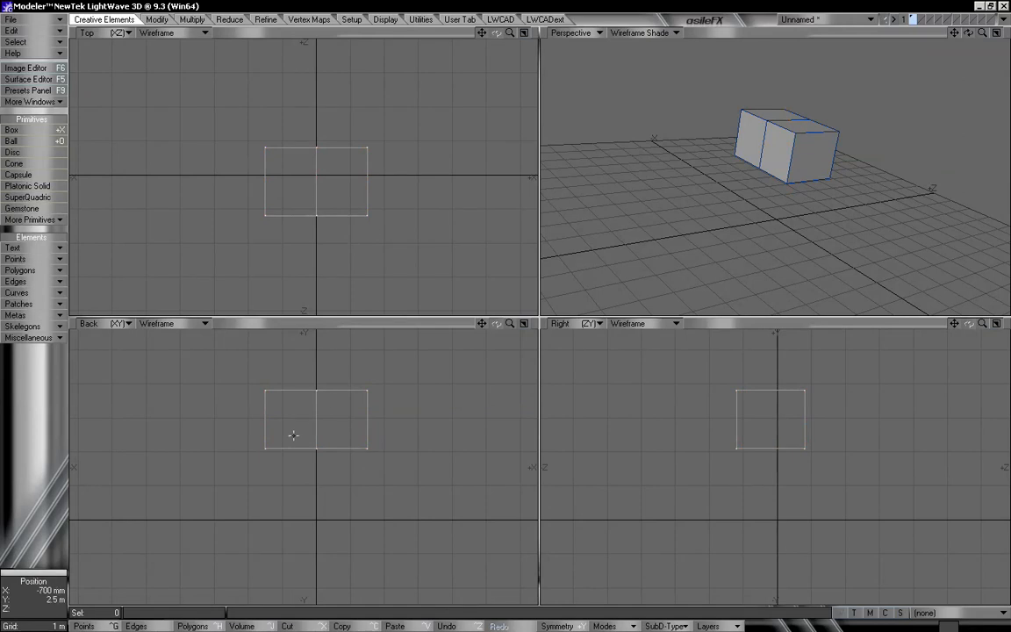
- Scale the box's two end polygons to about 52% and shift them 100 mm along Z
{"action": "left_click", "coordinate": [264, 386]}
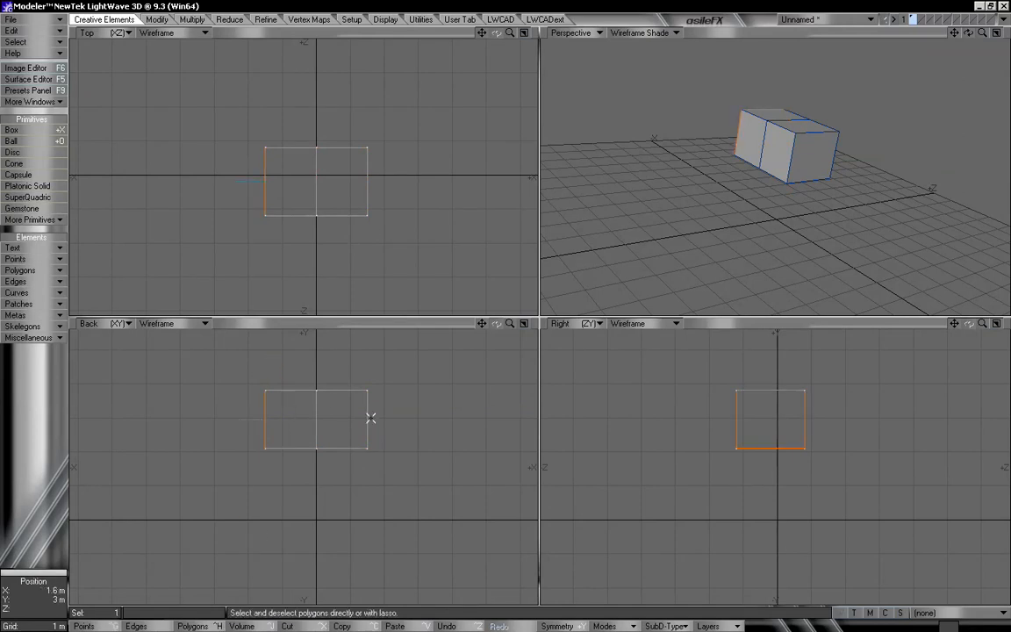
{"action": "right_click_drag", "start_coordinate": [329, 402], "coordinate": [394, 376]}
{"action": "key", "text": "h"}
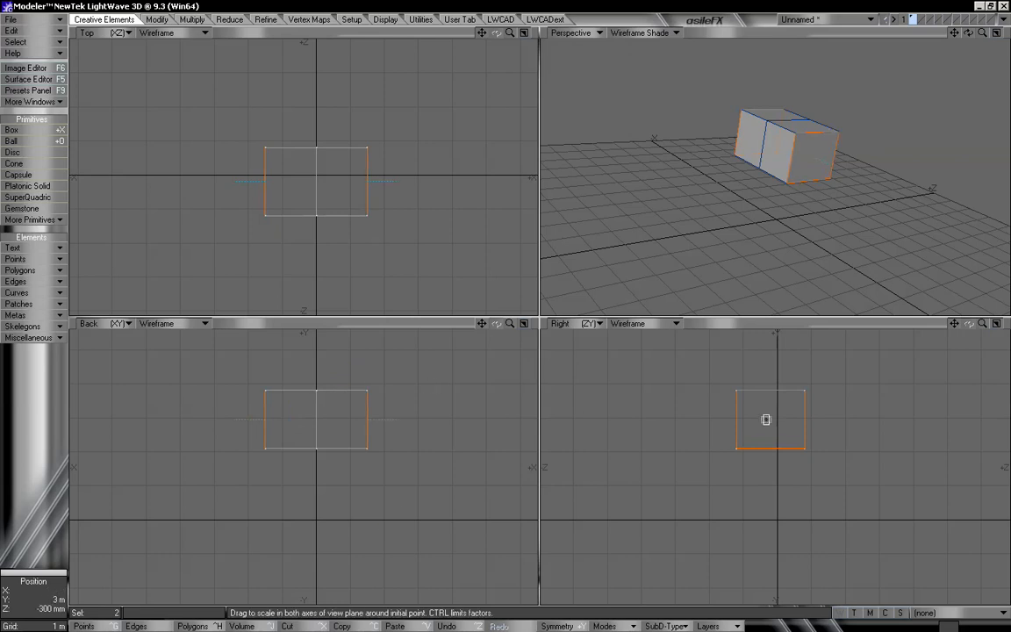
{"action": "left_click_drag", "start_coordinate": [769, 420], "coordinate": [741, 437]}
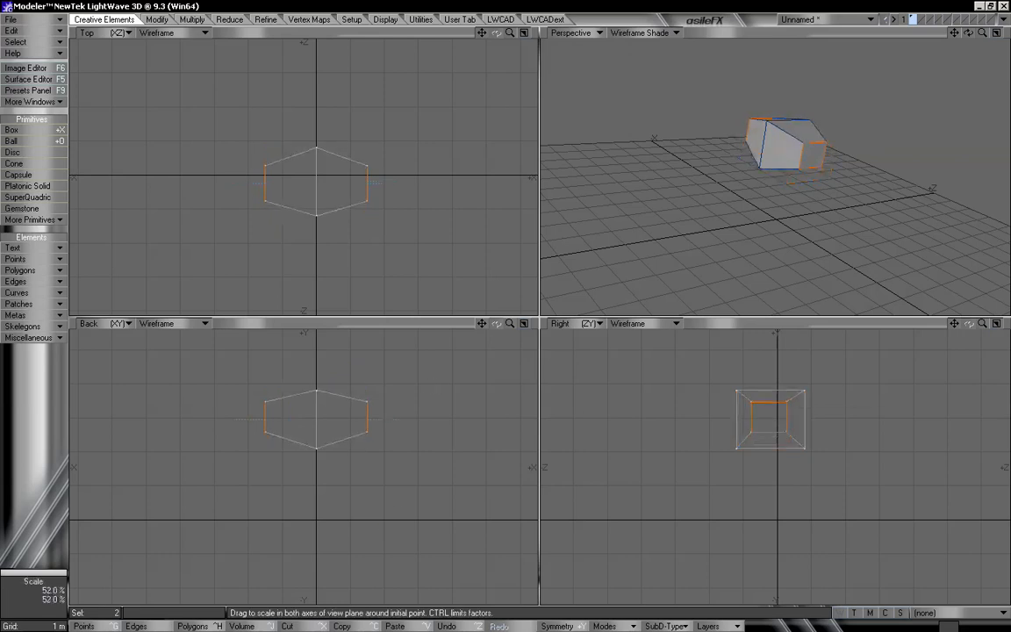
{"action": "key", "text": "t"}
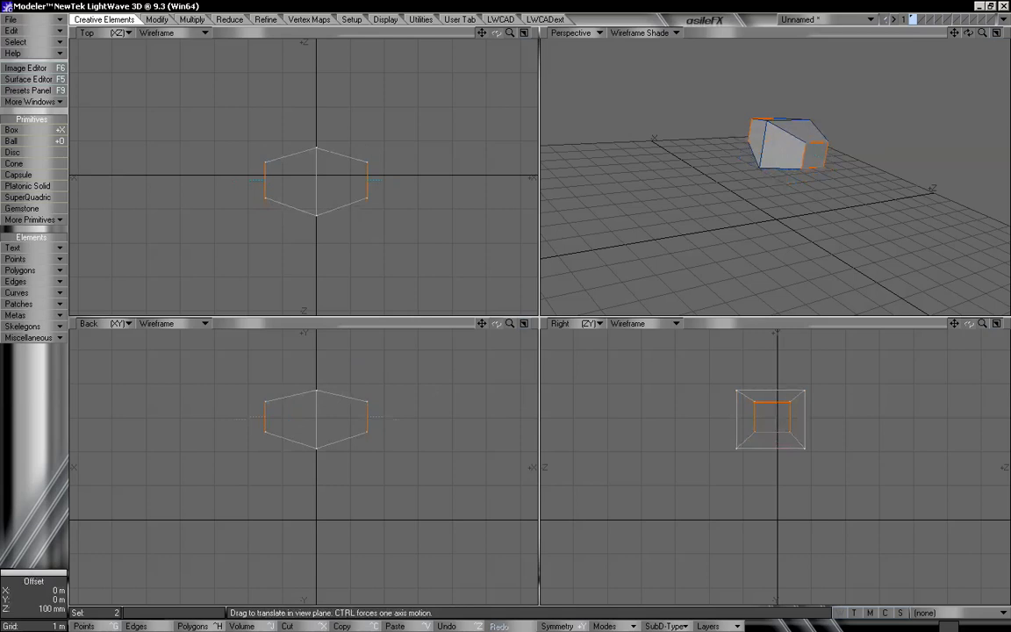
{"action": "key", "text": "space"}
{"action": "key", "text": "slash"}
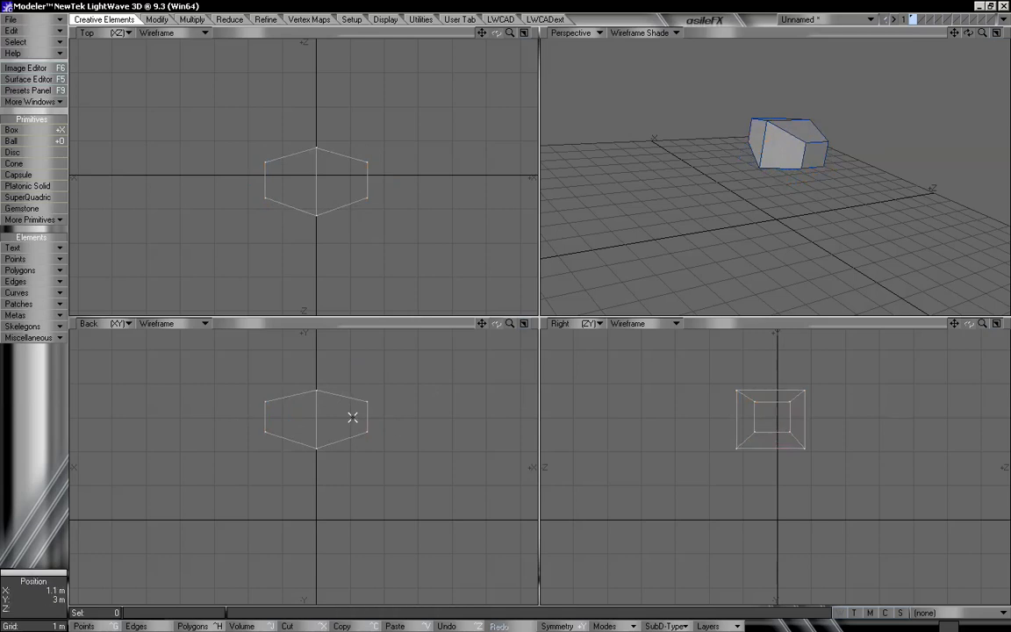
- Subdivide the box's polygons and scale the whole mesh into a rounder, nearly spherical shape
{"action": "key", "text": "shift+d"}
{"action": "key", "text": "Return"}
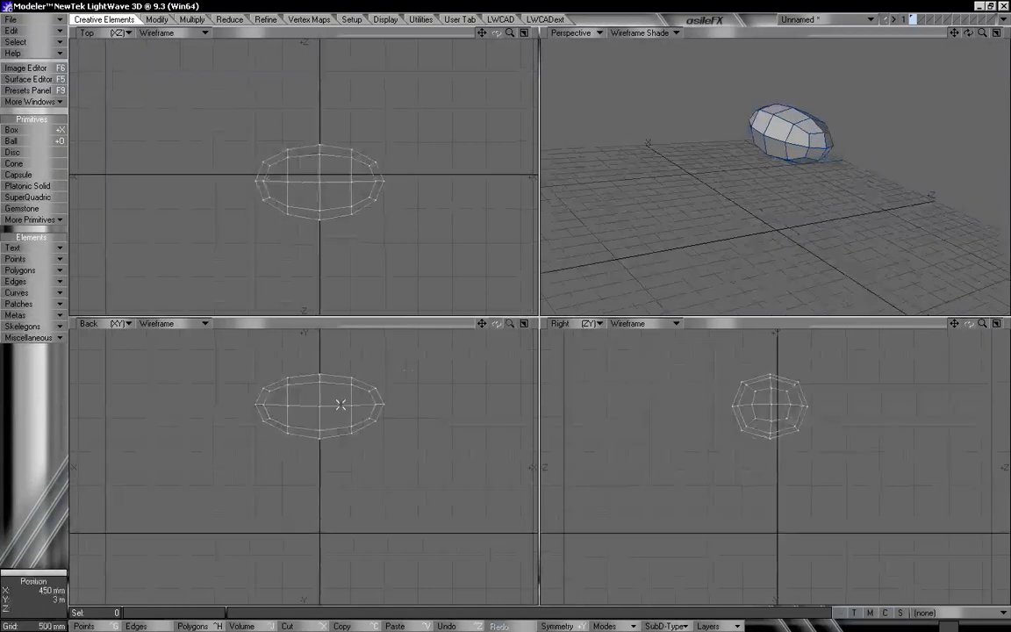
{"action": "key", "text": "h"}
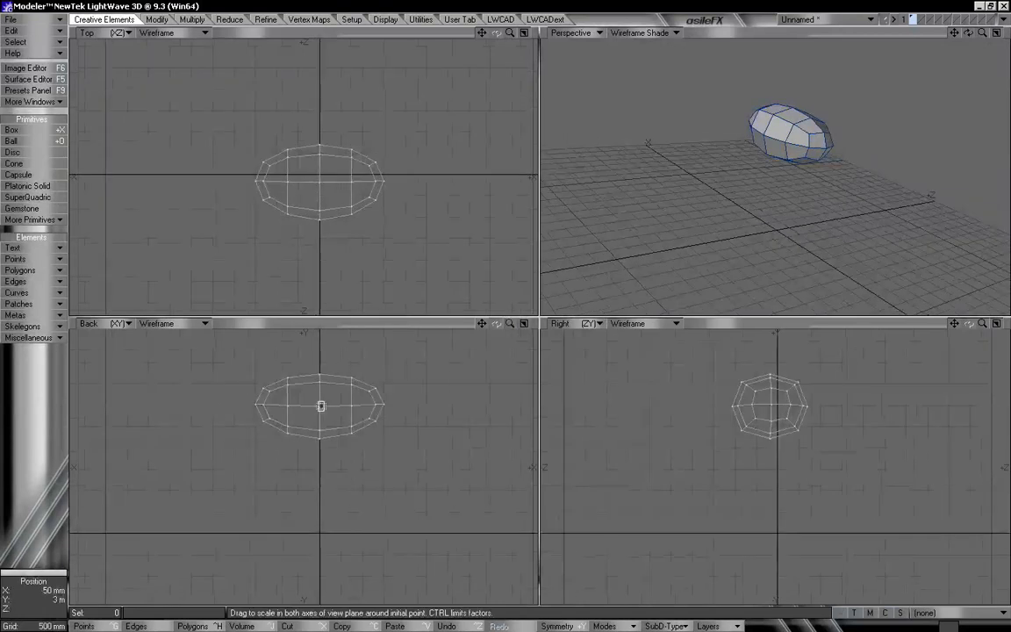
{"action": "left_click_drag", "start_coordinate": [321, 405], "coordinate": [289, 364]}
{"action": "left_click_drag", "start_coordinate": [290, 168], "coordinate": [307, 189]}
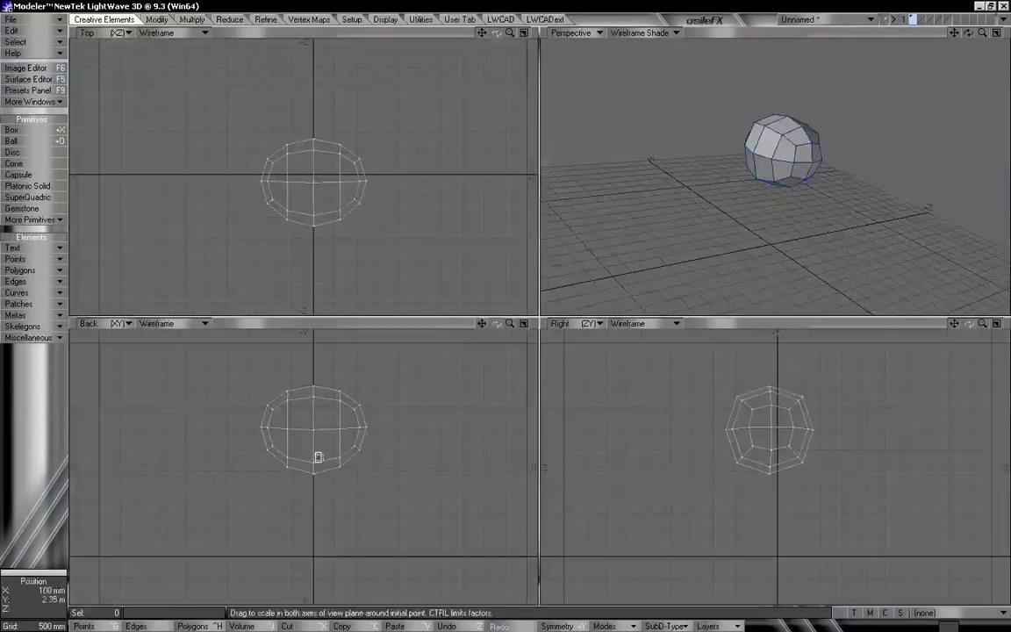
{"action": "left_click_drag", "start_coordinate": [316, 456], "coordinate": [309, 443]}
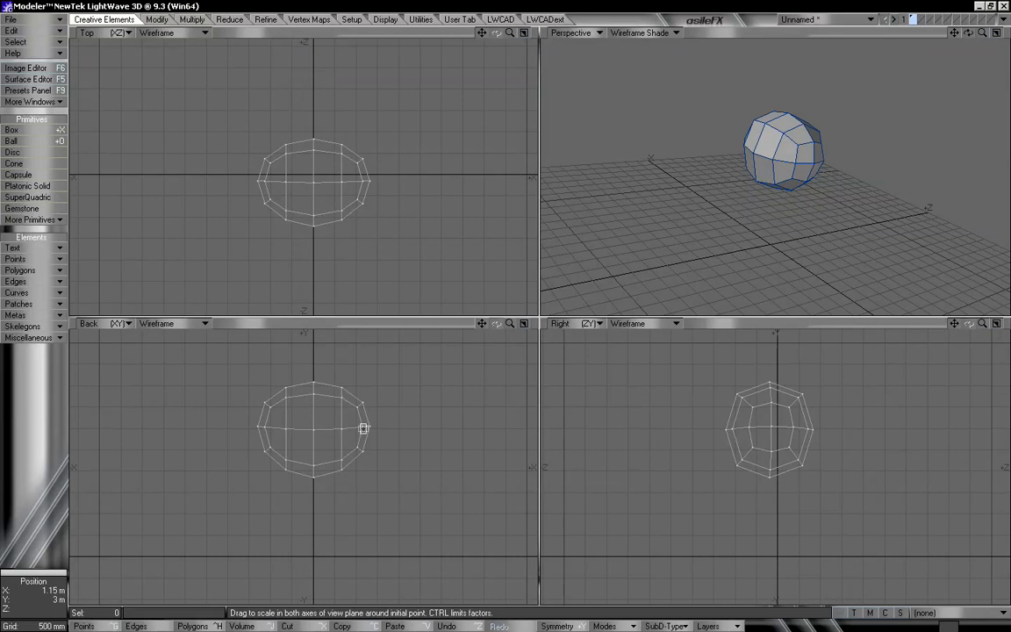
- Apply Jitter to the rounded mesh twice with the Normal type and a 100 mm range
{"action": "key", "text": "shift+j"}
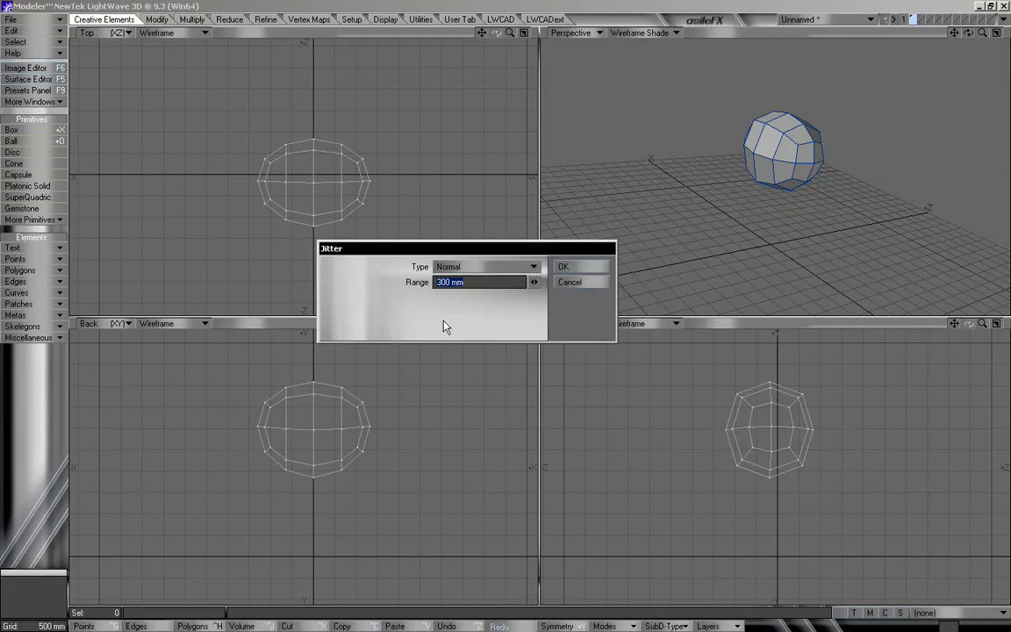
{"action": "left_click", "coordinate": [476, 266]}
{"action": "left_click", "coordinate": [484, 267]}
{"action": "key", "text": "Return"}
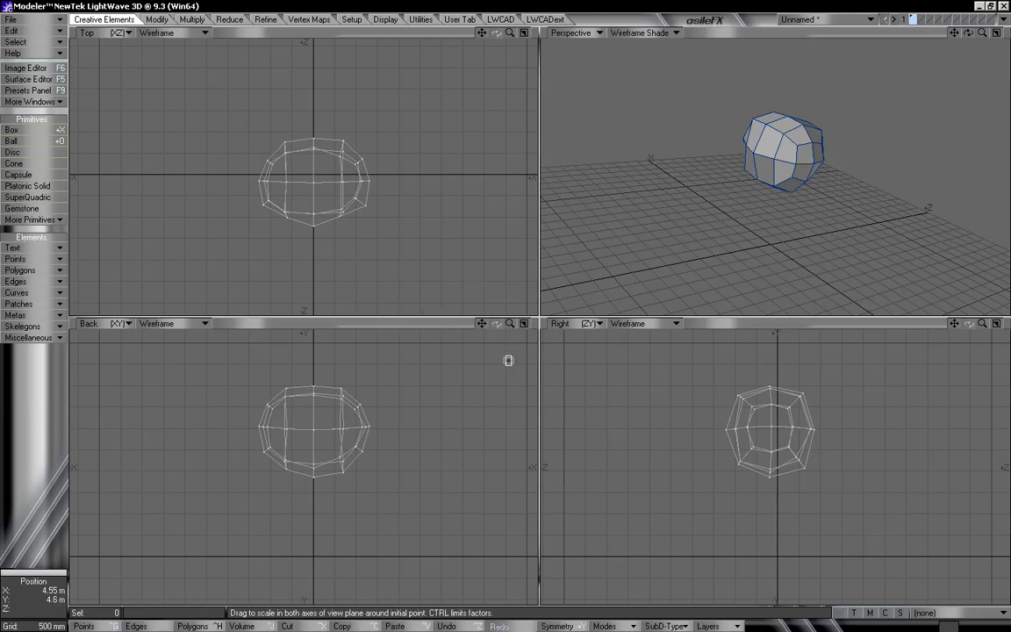
{"action": "key", "text": "shift+j"}
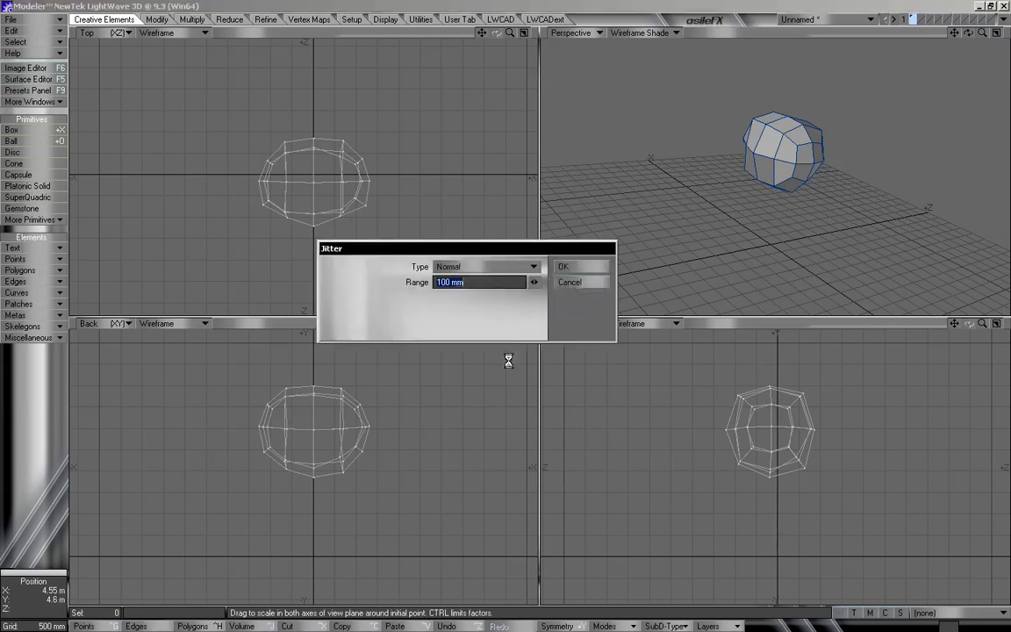
{"action": "left_click", "coordinate": [575, 269]}
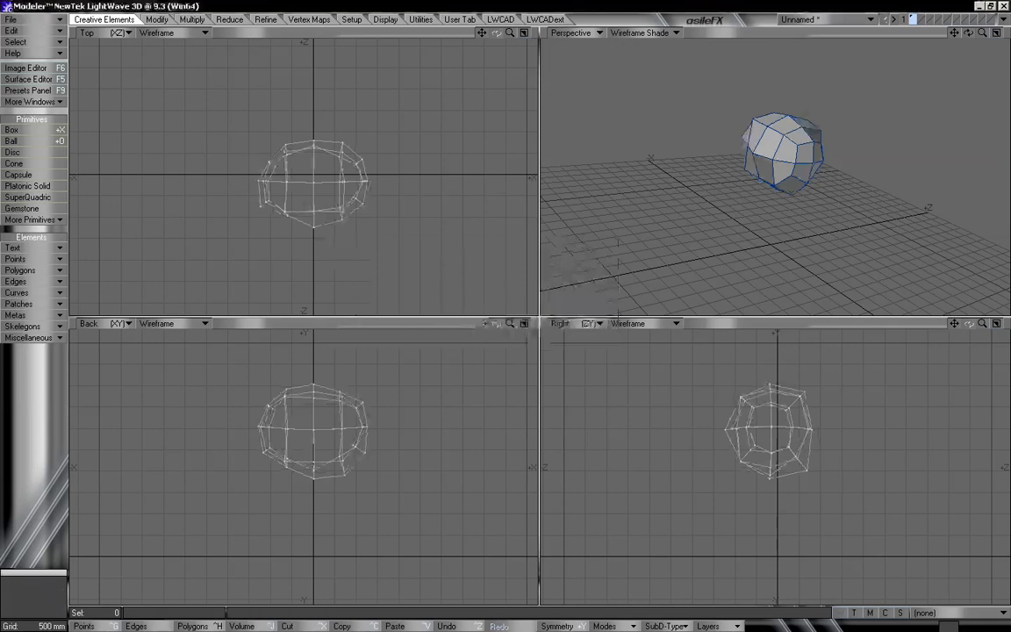
- Lower the mesh toward the ground plane and subdivide its polygons with the Metaform method
{"action": "key", "text": "t"}
{"action": "left_click_drag", "start_coordinate": [303, 401], "coordinate": [302, 460]}
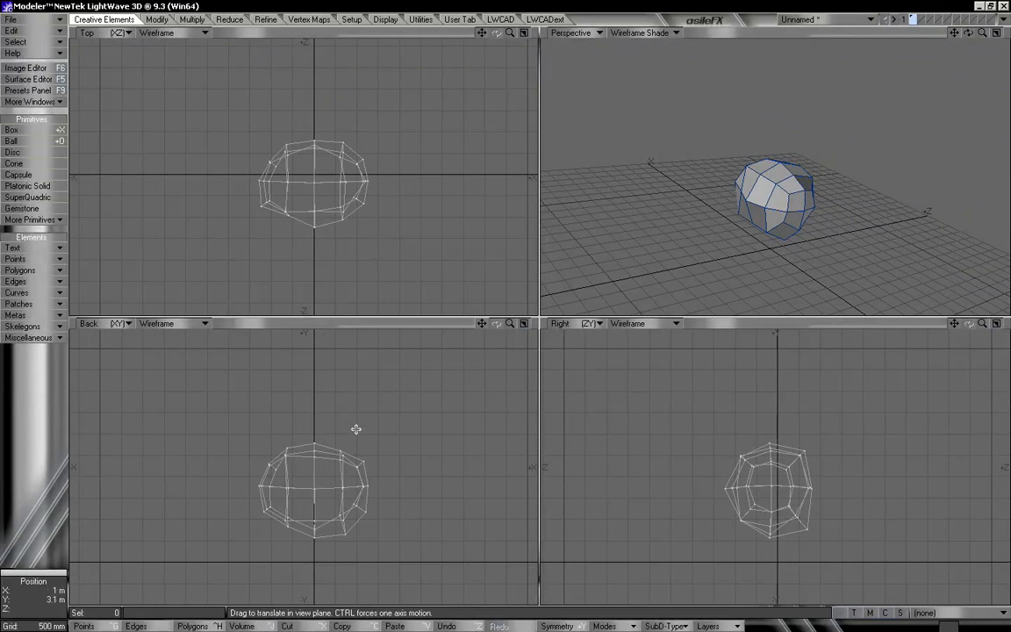
{"action": "key", "text": "shift+d"}
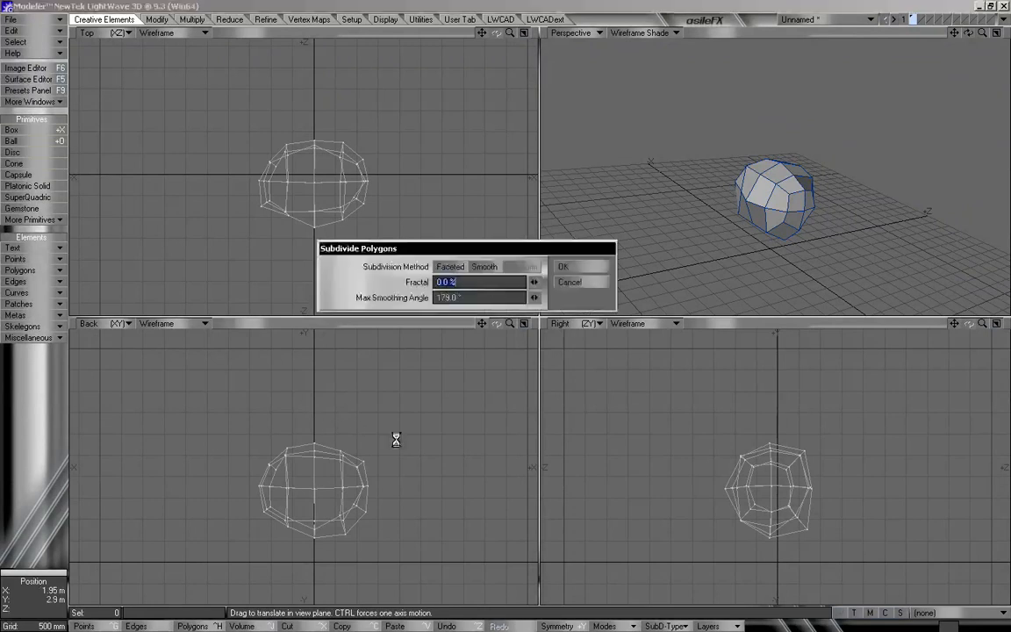
{"action": "left_click", "coordinate": [525, 266]}
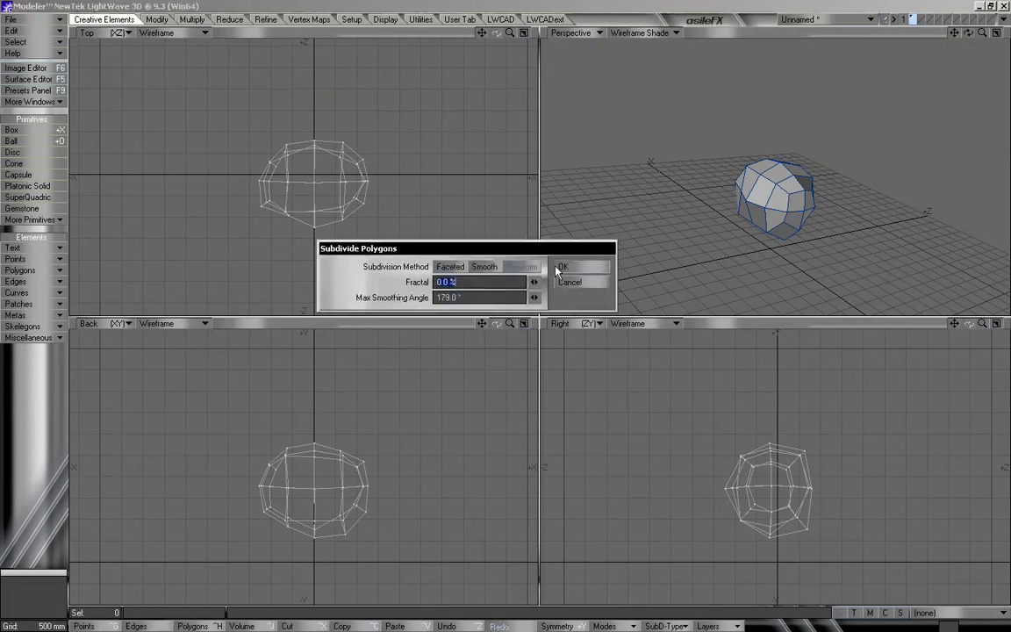
{"action": "left_click", "coordinate": [564, 266]}
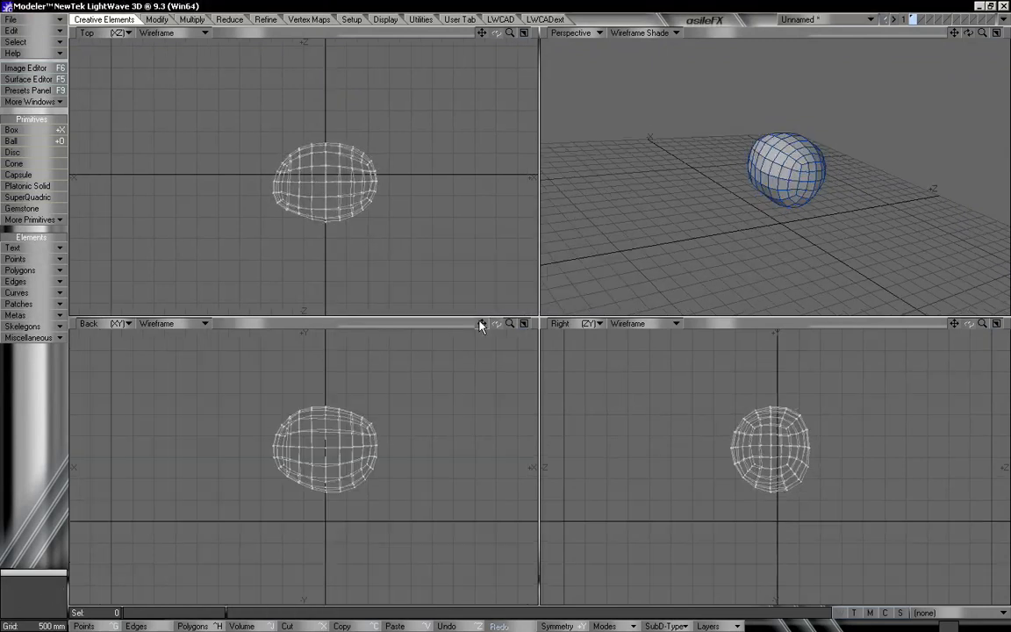
- Roughen the denser mesh with two more Normal jitters of 100 mm and inspect it from several angles
{"action": "key", "text": "shift+j"}
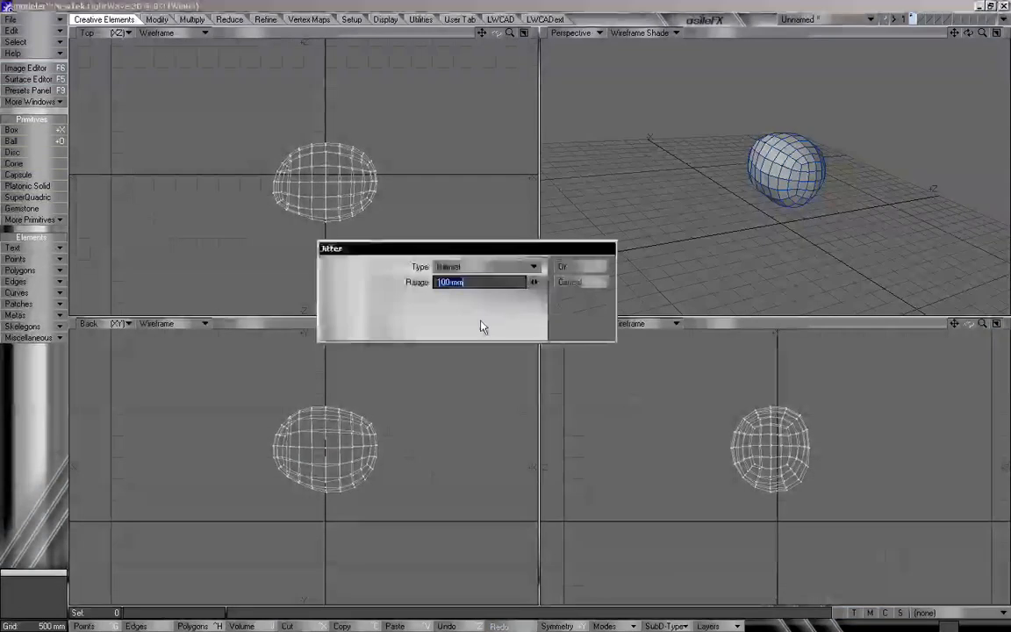
{"action": "left_click", "coordinate": [563, 265]}
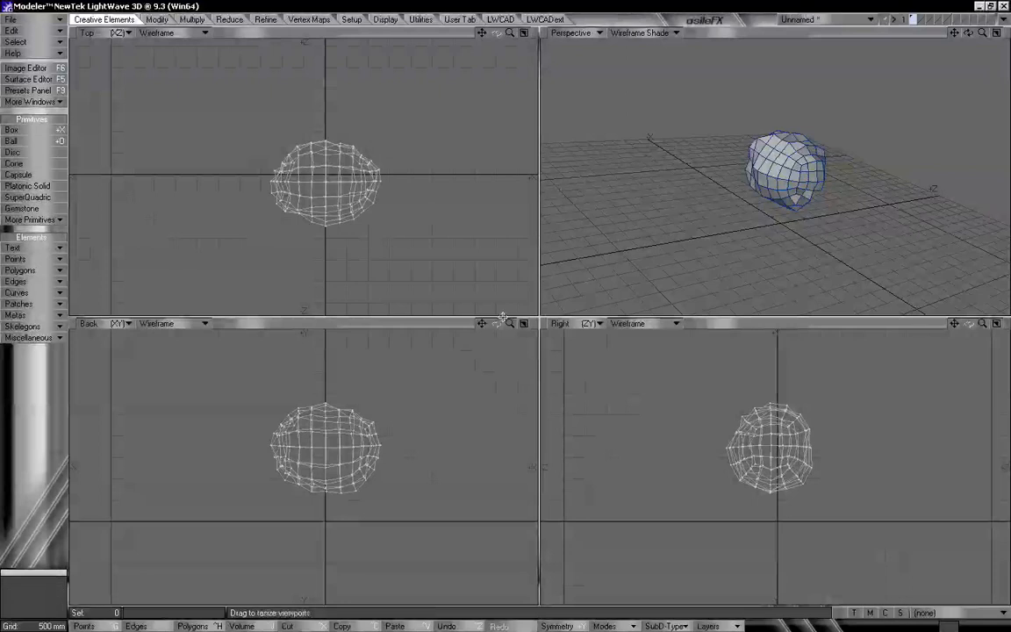
{"action": "left_click_drag", "start_coordinate": [772, 189], "coordinate": [741, 189], "text": "alt"}
{"action": "key", "text": "shift+j"}
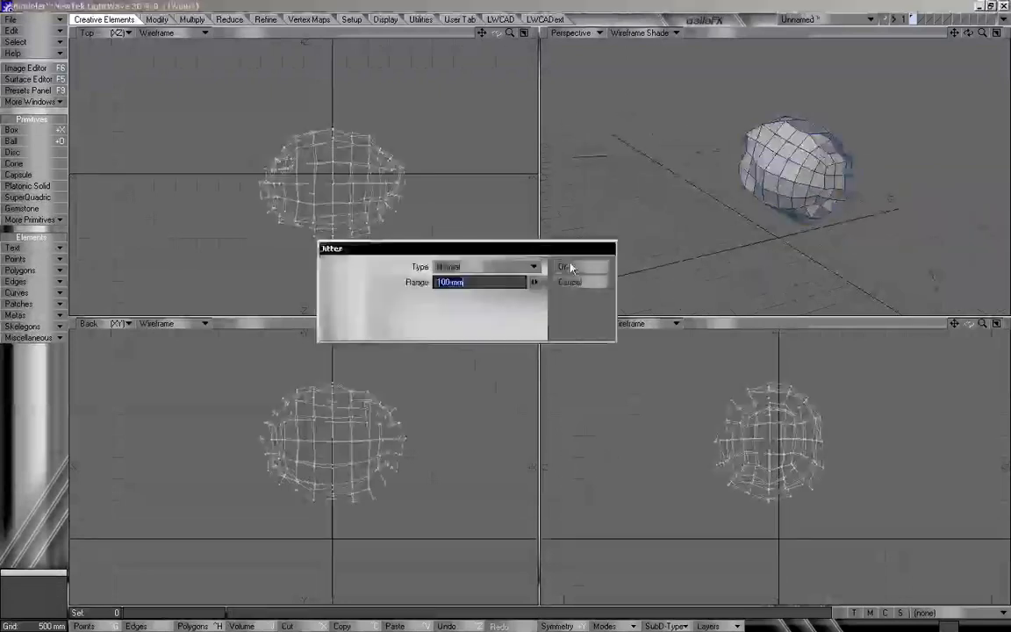
{"action": "key", "text": "Return"}
{"action": "left_click_drag", "start_coordinate": [597, 241], "coordinate": [759, 195], "text": "alt"}
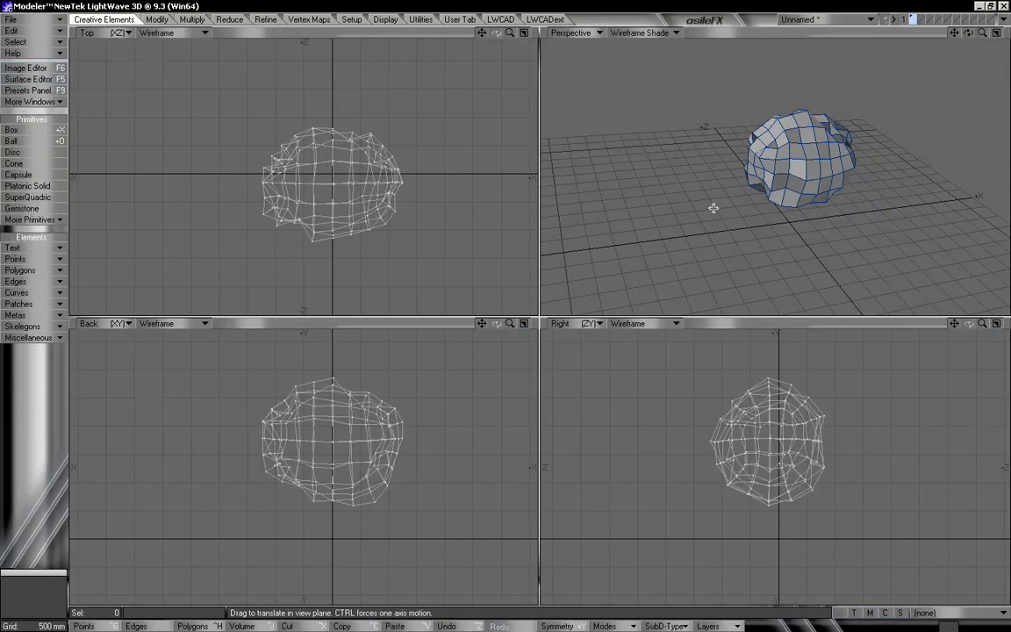
{"action": "key", "text": "a"}
{"action": "left_click_drag", "start_coordinate": [719, 160], "coordinate": [766, 179], "text": "alt"}
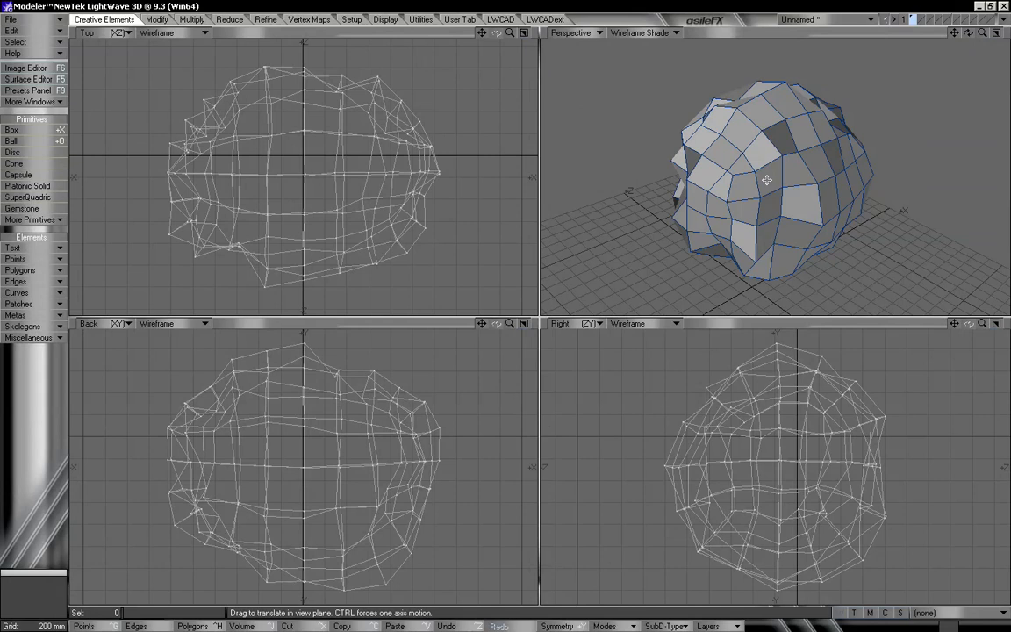
- Triple the mesh's polygons into triangles and centre the rock on the origin
{"action": "key", "text": "shift+t"}
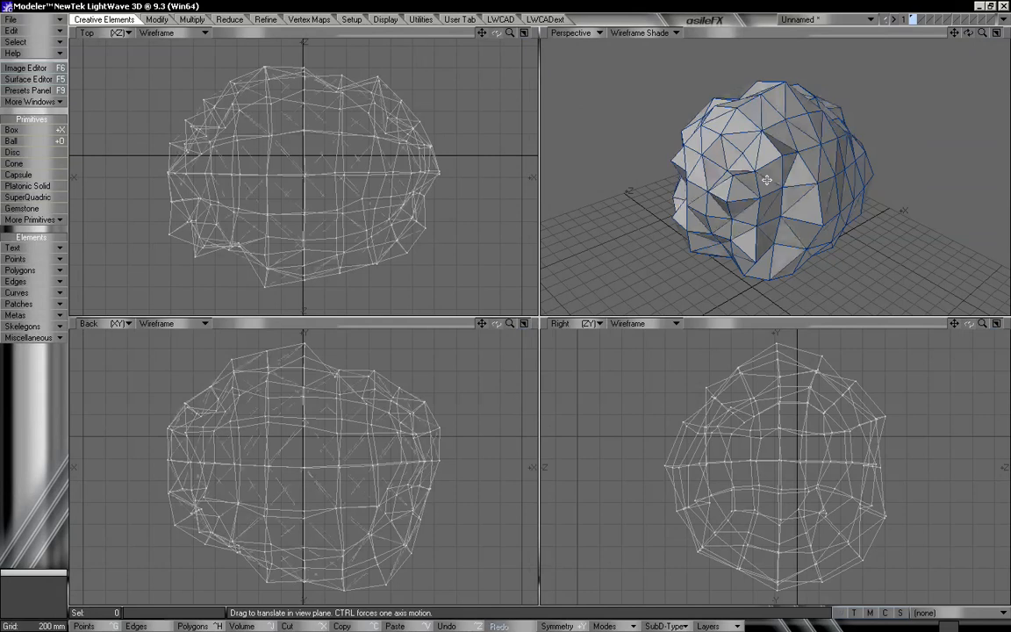
{"action": "left_click_drag", "start_coordinate": [791, 188], "coordinate": [843, 175], "text": "alt"}
{"action": "left_click_drag", "start_coordinate": [984, 35], "coordinate": [960, 35]}
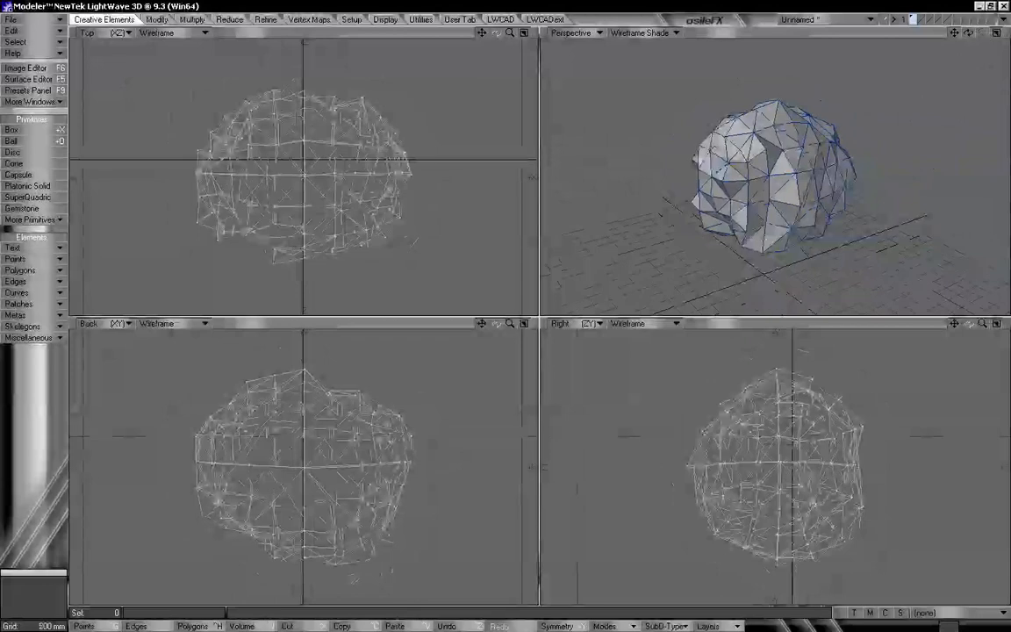
{"action": "left_click_drag", "start_coordinate": [891, 180], "coordinate": [790, 166], "text": "alt"}
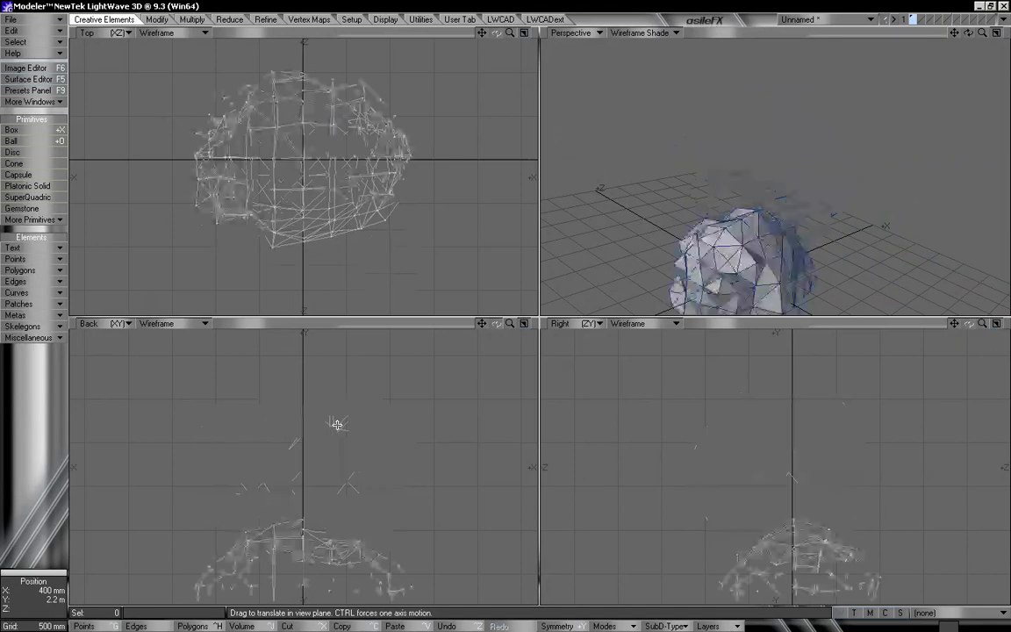
{"action": "left_click_drag", "start_coordinate": [774, 180], "coordinate": [704, 273], "text": "alt"}
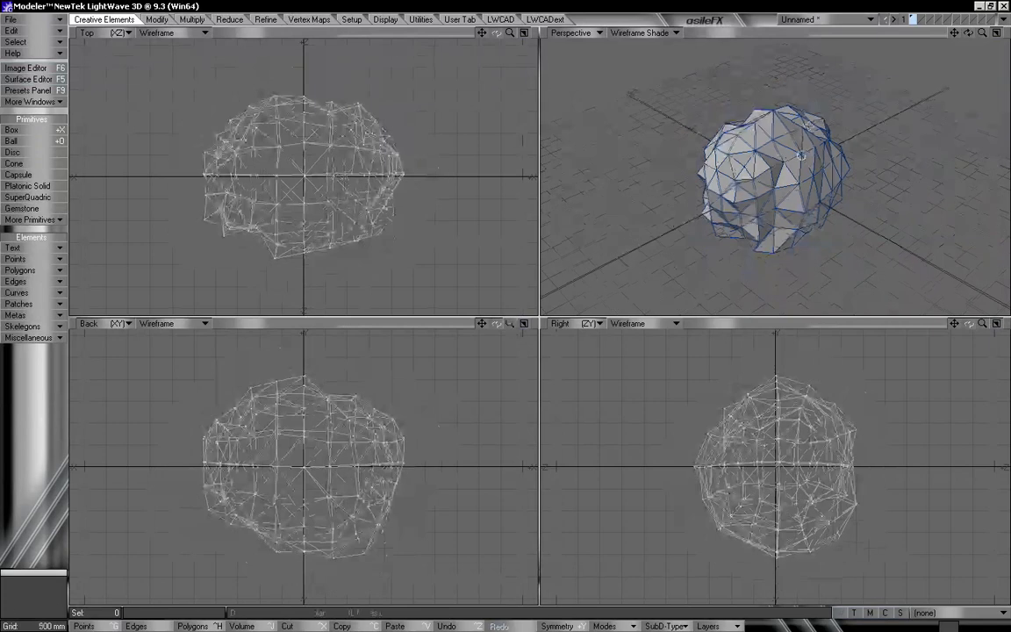
{"action": "left_click_drag", "start_coordinate": [649, 176], "coordinate": [811, 160], "text": "alt"}
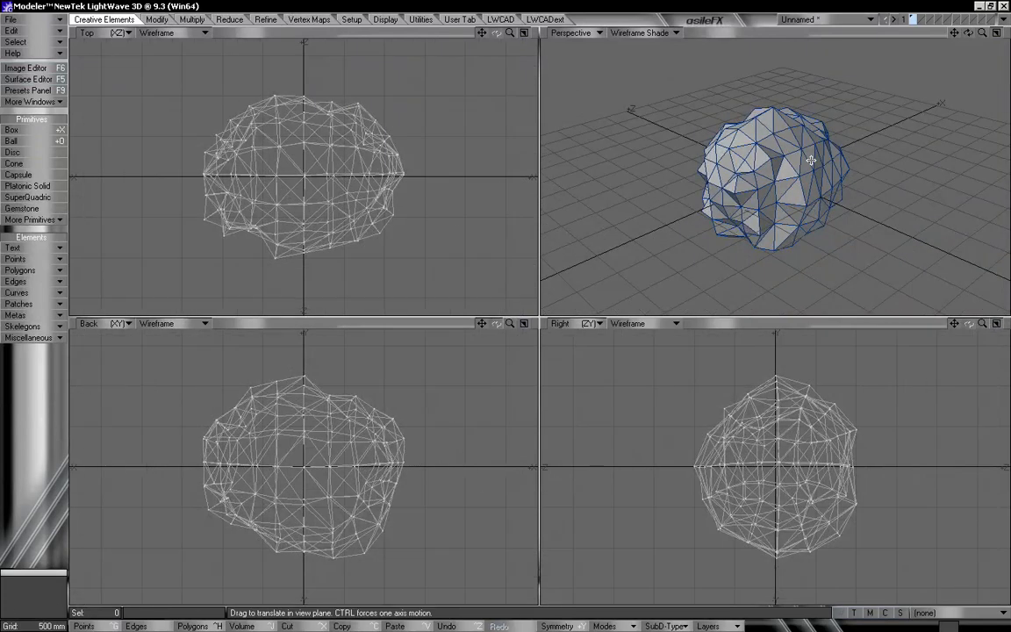
- Assign the surface name Rock to the triangulated mesh and look it over
{"action": "key", "text": "q"}
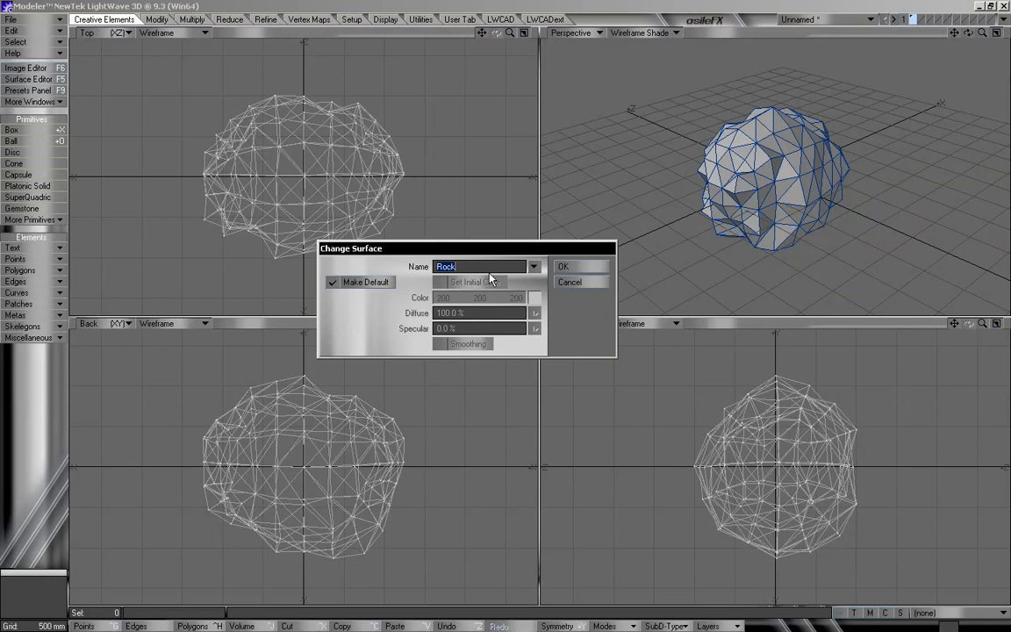
{"action": "left_click", "coordinate": [465, 266]}
{"action": "key", "text": "Return"}
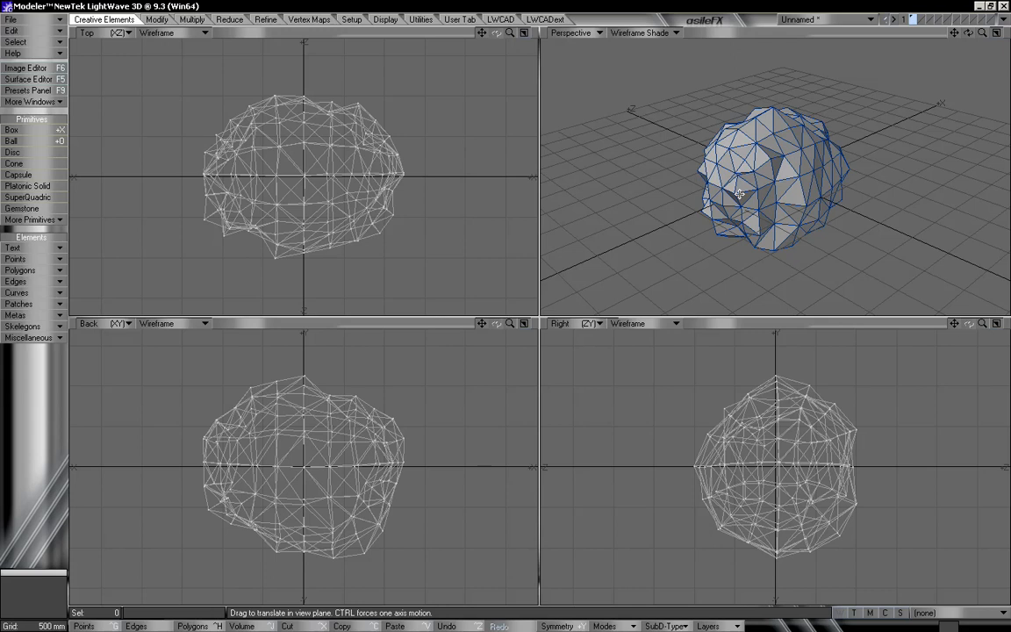
{"action": "left_click_drag", "start_coordinate": [763, 196], "coordinate": [766, 120], "text": "alt"}
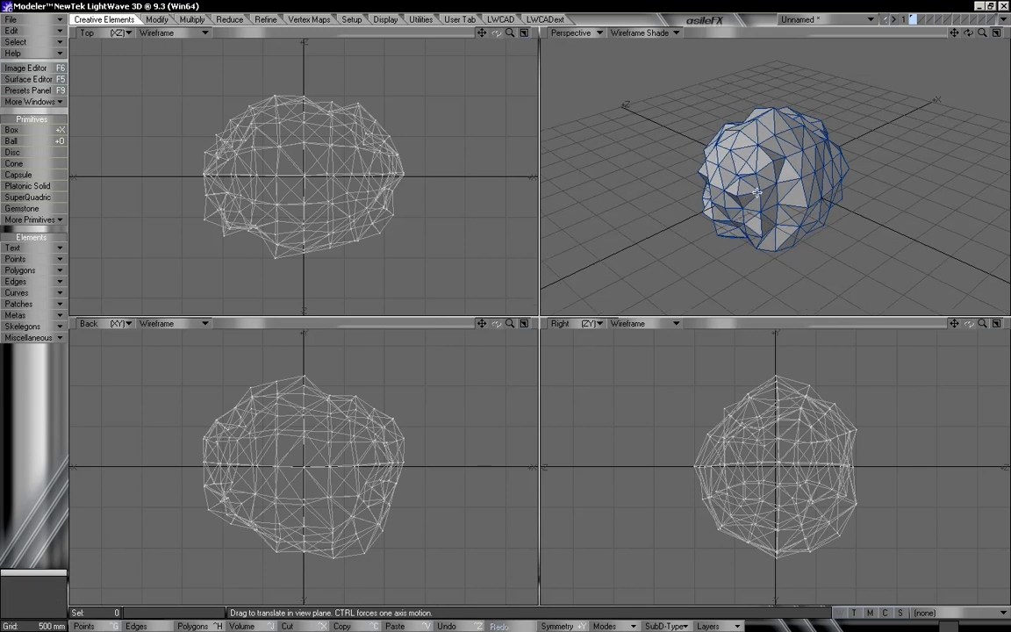
{"action": "left_click_drag", "start_coordinate": [766, 165], "coordinate": [762, 174], "text": "alt"}
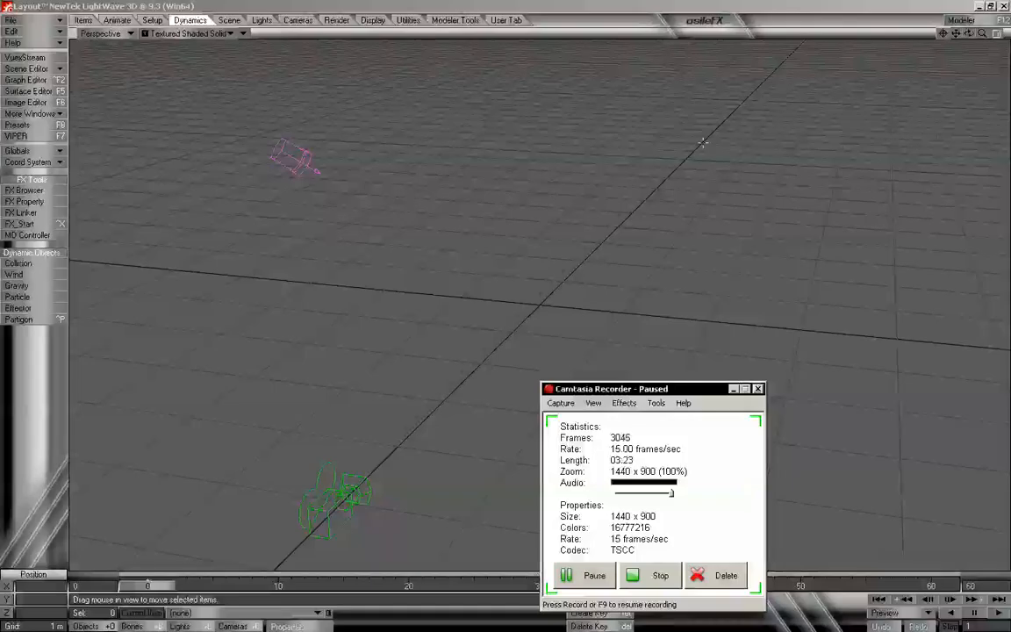
- Switch to LightWave Layout and add an HV particle emitter named Emitter
{"action": "key", "text": "F9"}
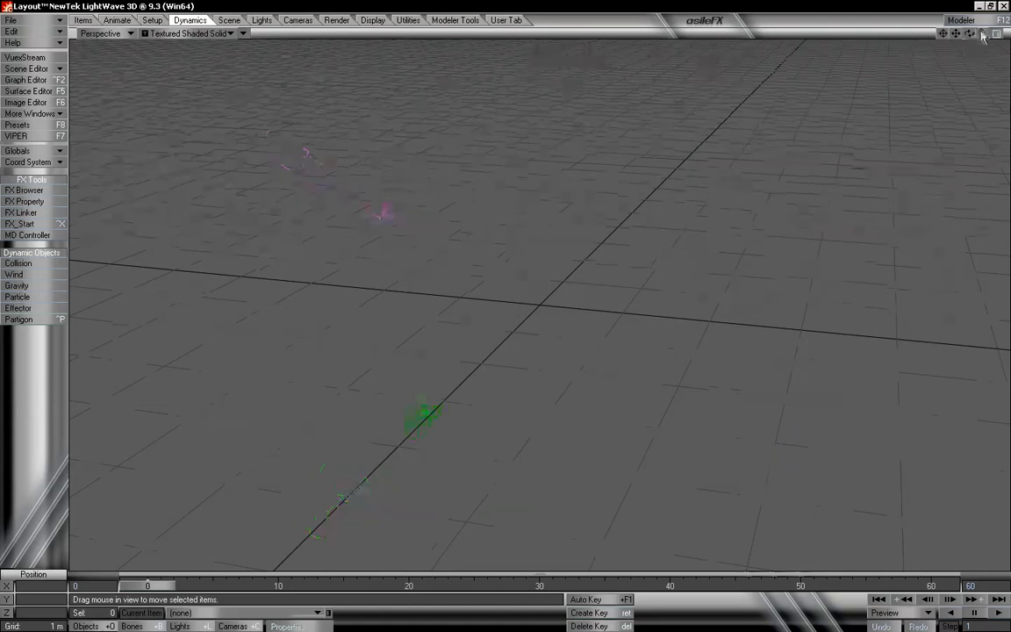
{"action": "left_click_drag", "start_coordinate": [969, 33], "coordinate": [956, 102]}
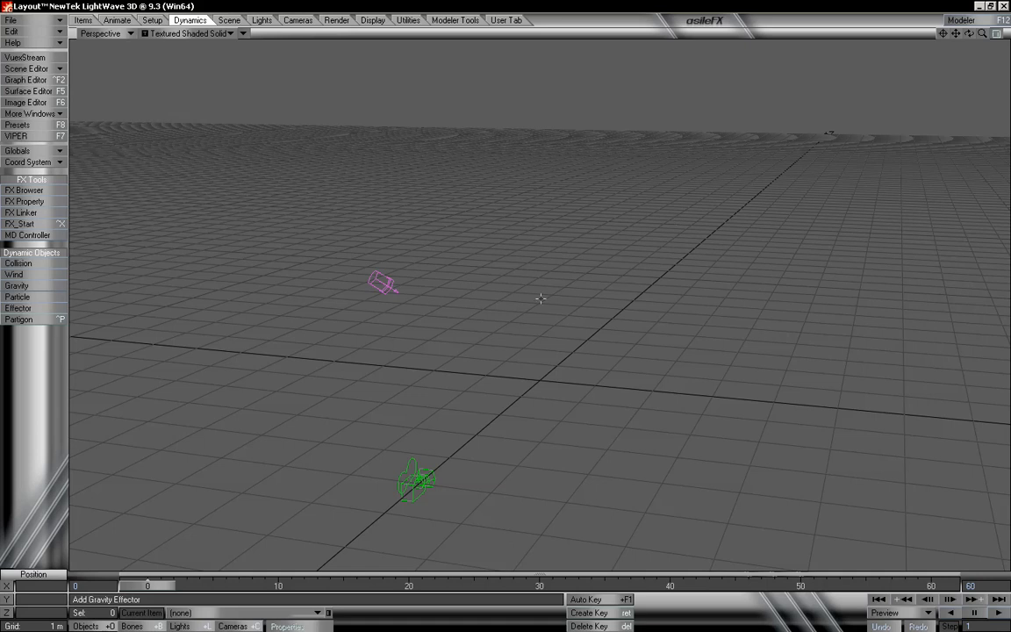
{"action": "left_click", "coordinate": [88, 21]}
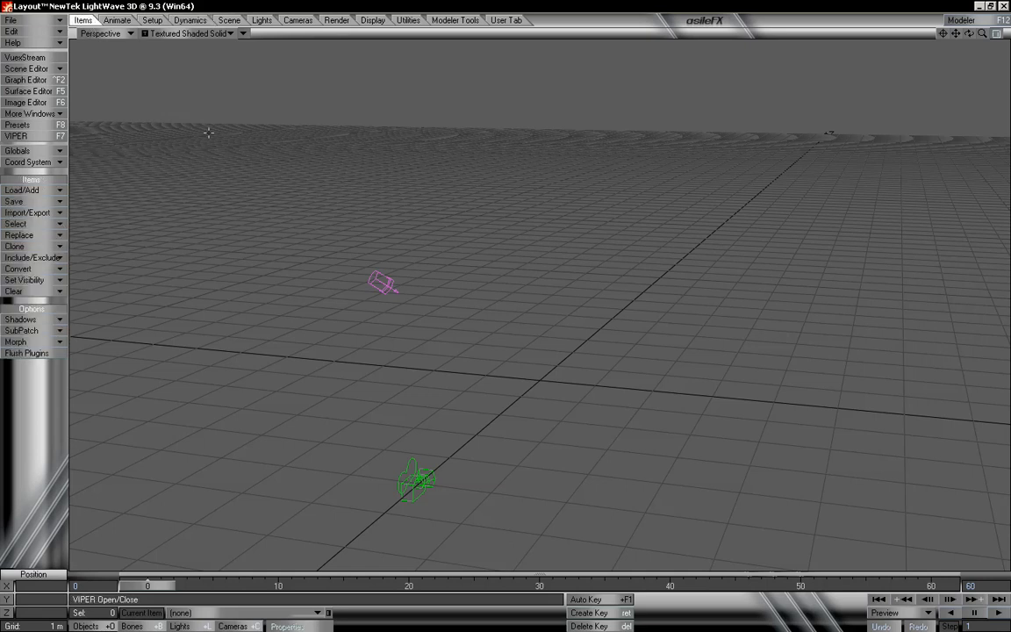
{"action": "left_click", "coordinate": [190, 19]}
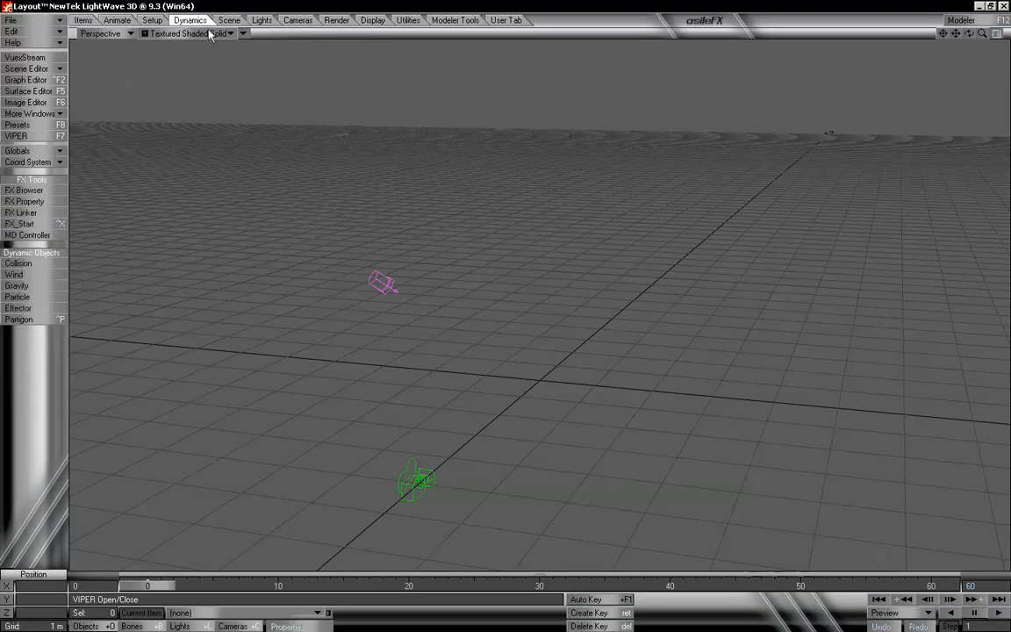
{"action": "left_click", "coordinate": [39, 299]}
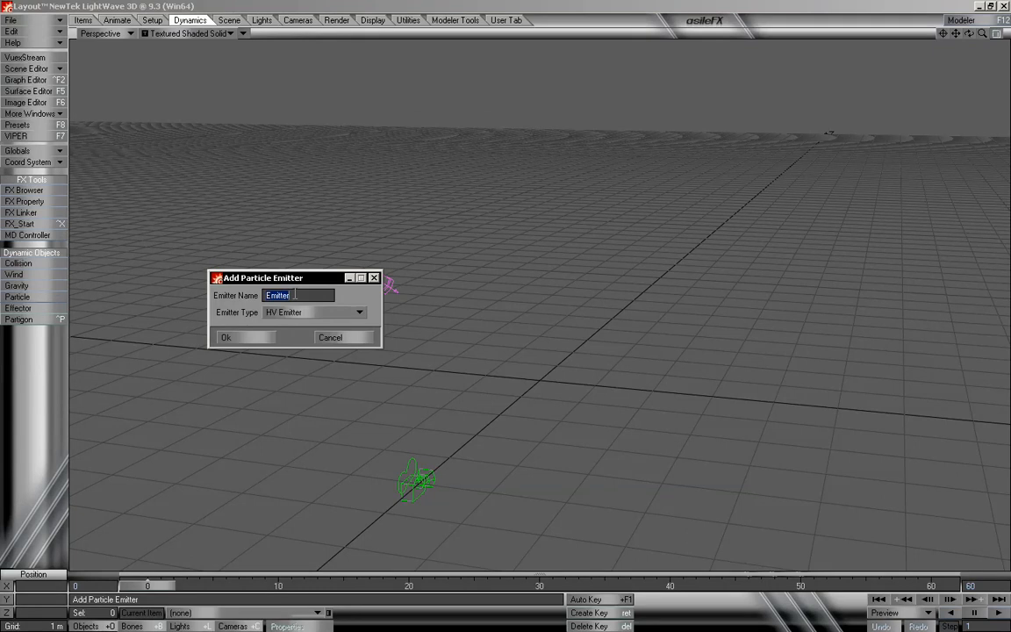
{"action": "left_click", "coordinate": [298, 295]}
{"action": "left_click", "coordinate": [269, 337]}
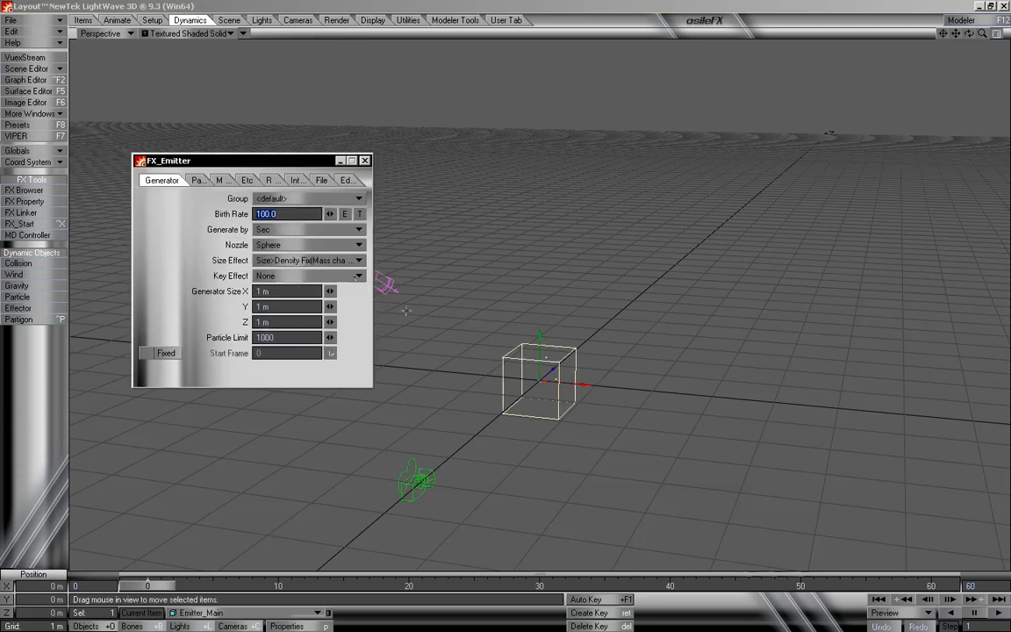
- Set the emitter's generator size to 10 m in X and Z
{"action": "left_click_drag", "start_coordinate": [301, 162], "coordinate": [213, 141]}
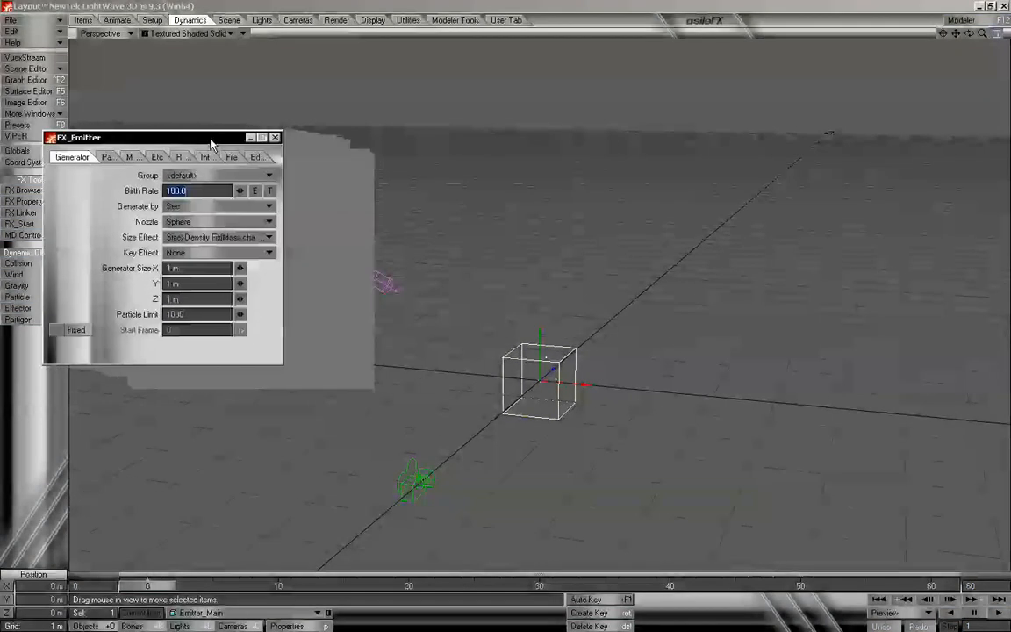
{"action": "left_click", "coordinate": [191, 273]}
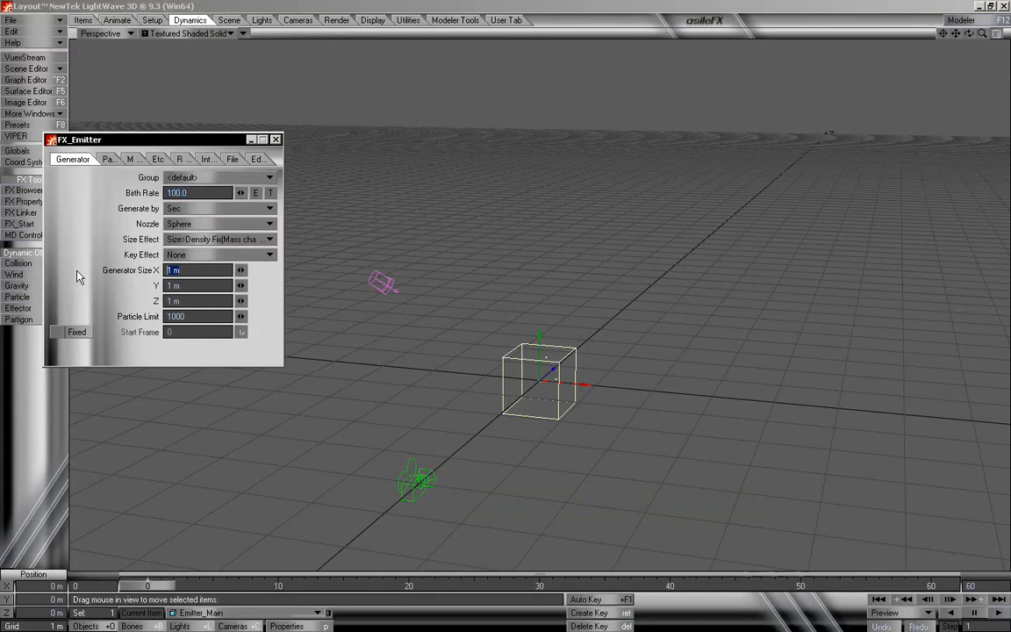
{"action": "type", "text": "10"}
{"action": "key", "text": "Tab"}
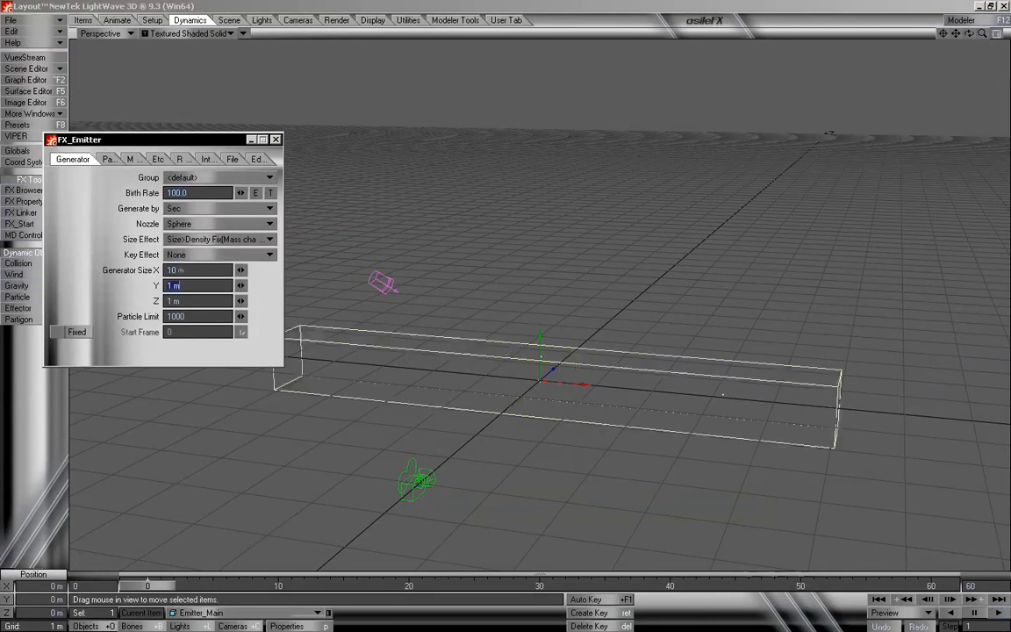
{"action": "key", "text": "Tab"}
{"action": "type", "text": "10"}
{"action": "key", "text": "Tab"}
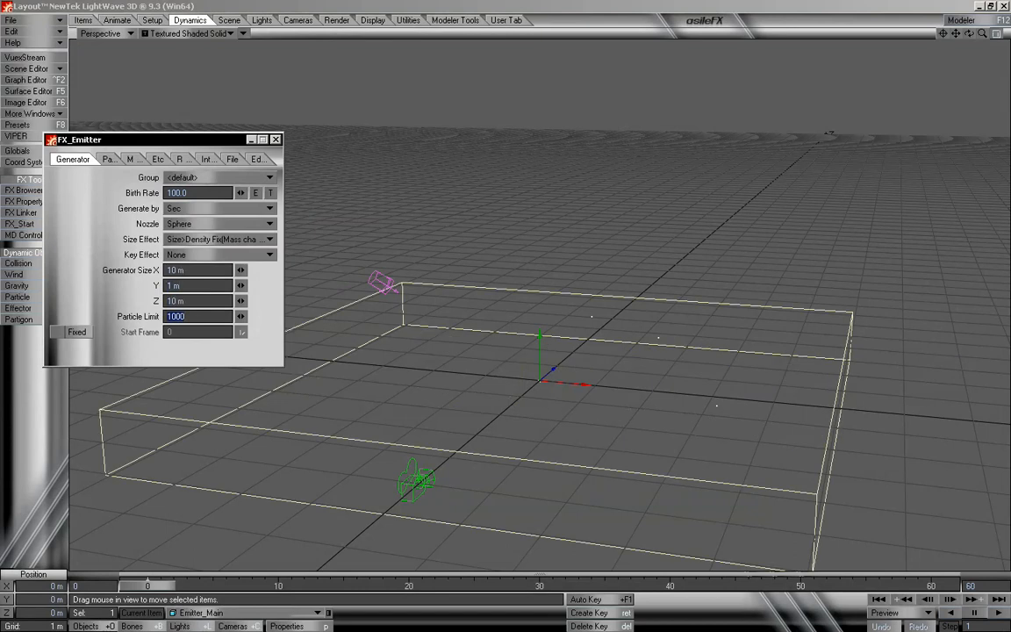
- Enlarge the emitter's generator size to 20 m in X and Z
{"action": "left_click", "coordinate": [176, 269]}
{"action": "type", "text": "20"}
{"action": "key", "text": "Tab"}
{"action": "key", "text": "Tab"}
{"action": "type", "text": "20"}
{"action": "key", "text": "Tab"}
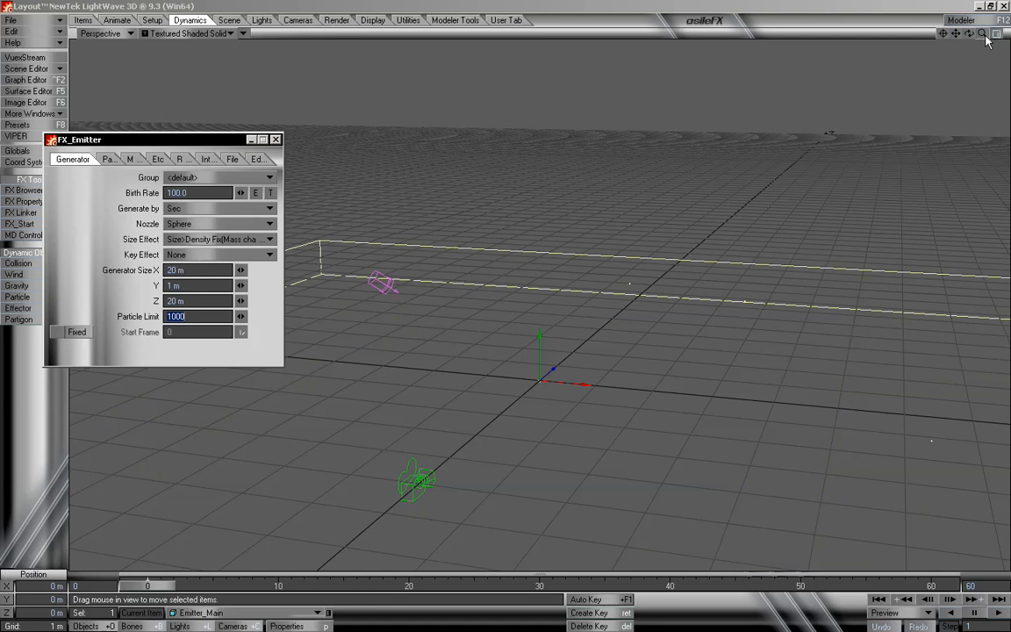
- Set the grid size to 2 m and raise the emitter to about 8.29 m above the ground plane
{"action": "left_click_drag", "start_coordinate": [981, 33], "coordinate": [953, 67]}
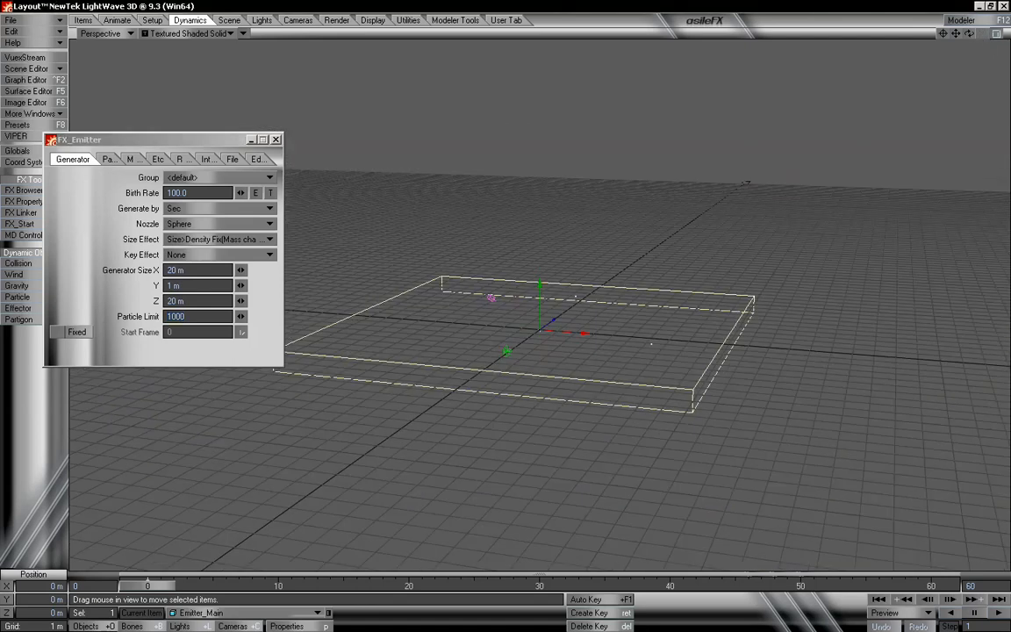
{"action": "key", "text": "bracketright"}
{"action": "key", "text": "bracketright"}
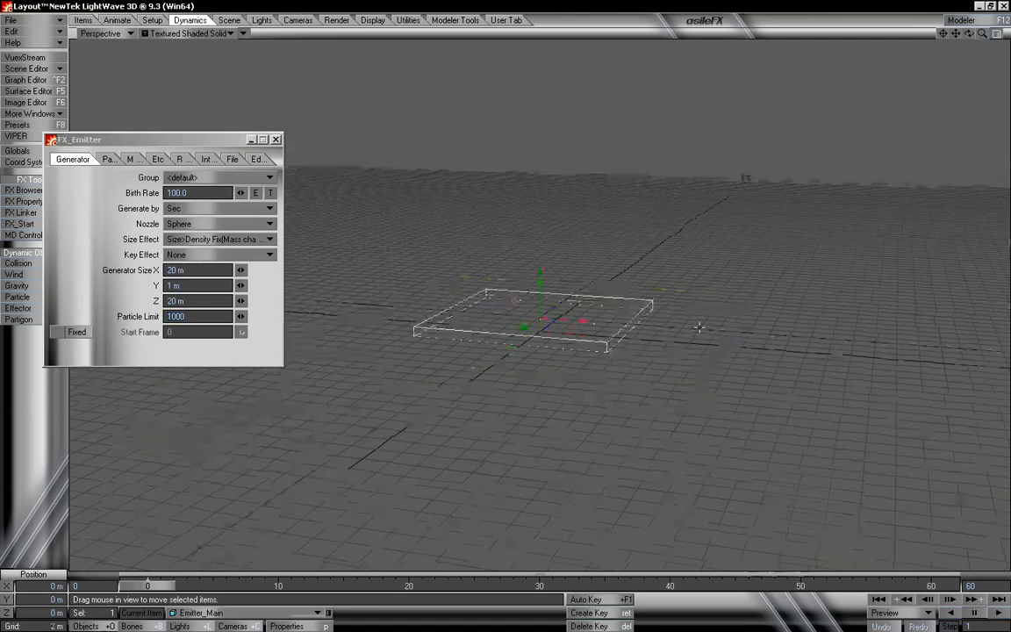
{"action": "left_click_drag", "start_coordinate": [983, 32], "coordinate": [912, 37]}
{"action": "right_click_drag", "start_coordinate": [505, 309], "coordinate": [505, 149]}
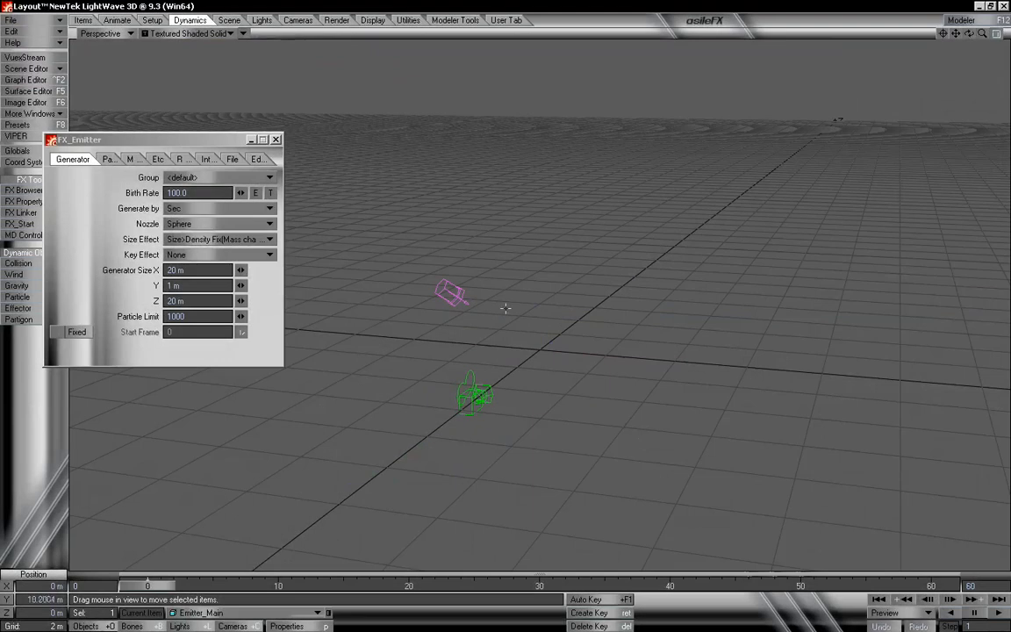
{"action": "left_click_drag", "start_coordinate": [982, 33], "coordinate": [886, 30]}
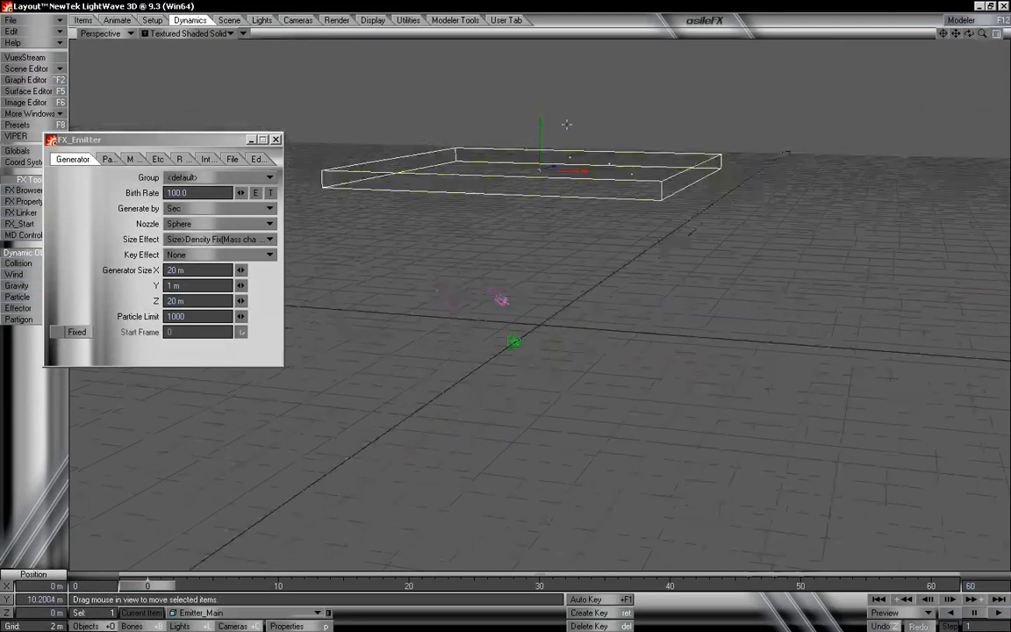
{"action": "mouse_move", "coordinate": [525, 143]}
{"action": "right_mouse_down"}
{"action": "mouse_move", "coordinate": [525, 92]}
{"action": "mouse_move", "coordinate": [524, 135]}
{"action": "mouse_move", "coordinate": [526, 112]}
{"action": "mouse_move", "coordinate": [539, 143]}
{"action": "right_mouse_up"}
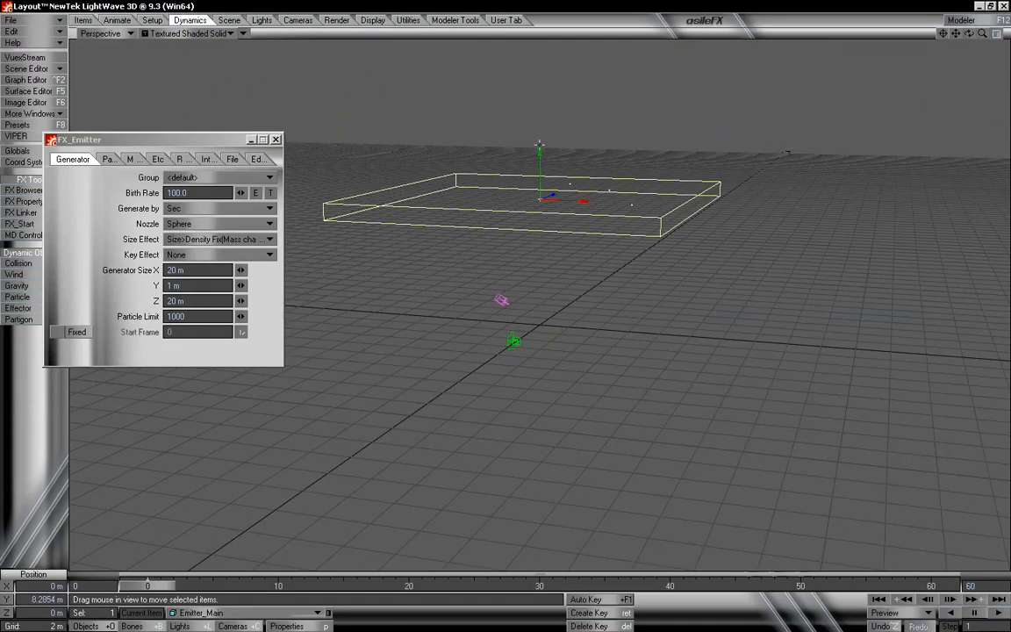
- Set the emitter's Y gravity to -4
{"action": "left_click", "coordinate": [159, 159]}
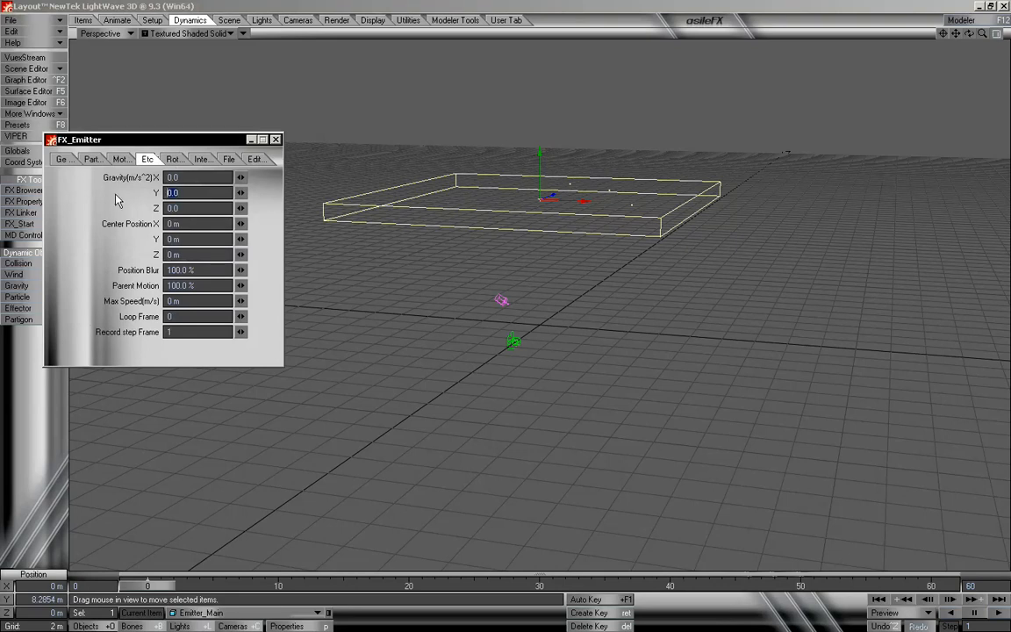
{"action": "type", "text": "-4"}
{"action": "key", "text": "Tab"}
{"action": "key", "text": "Tab"}
{"action": "key", "text": "Tab"}
{"action": "key", "text": "Tab"}
{"action": "key", "text": "Tab"}
{"action": "key", "text": "Tab"}
{"action": "key", "text": "Tab"}
{"action": "key", "text": "Tab"}
- Set the scene's last frame to 300 and the particle life time to 300 frames, and preview the falling particles
{"action": "left_click", "coordinate": [895, 531]}
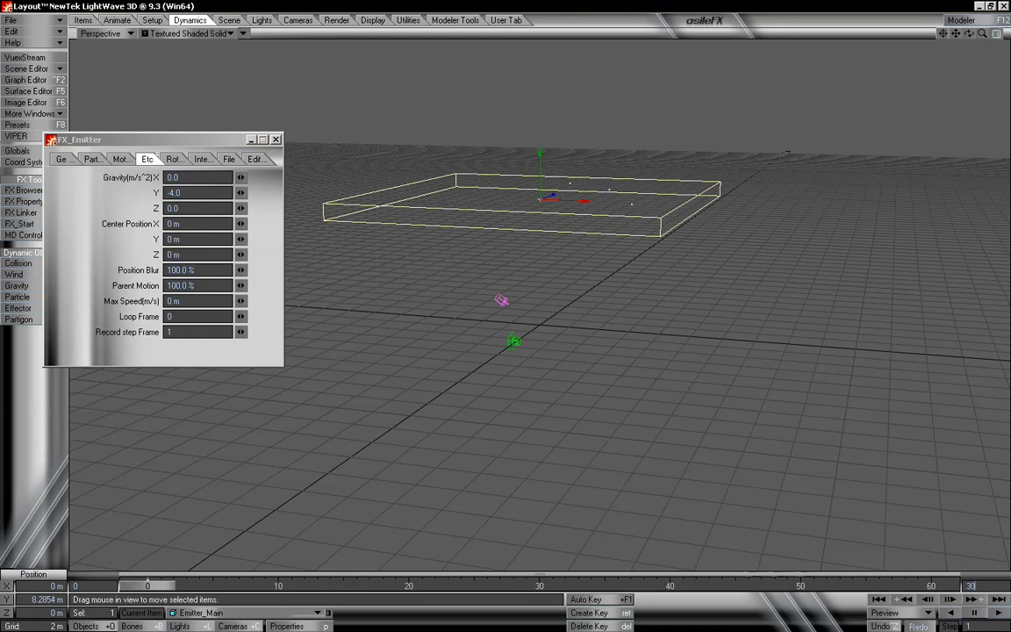
{"action": "type", "text": "300"}
{"action": "key", "text": "Return"}
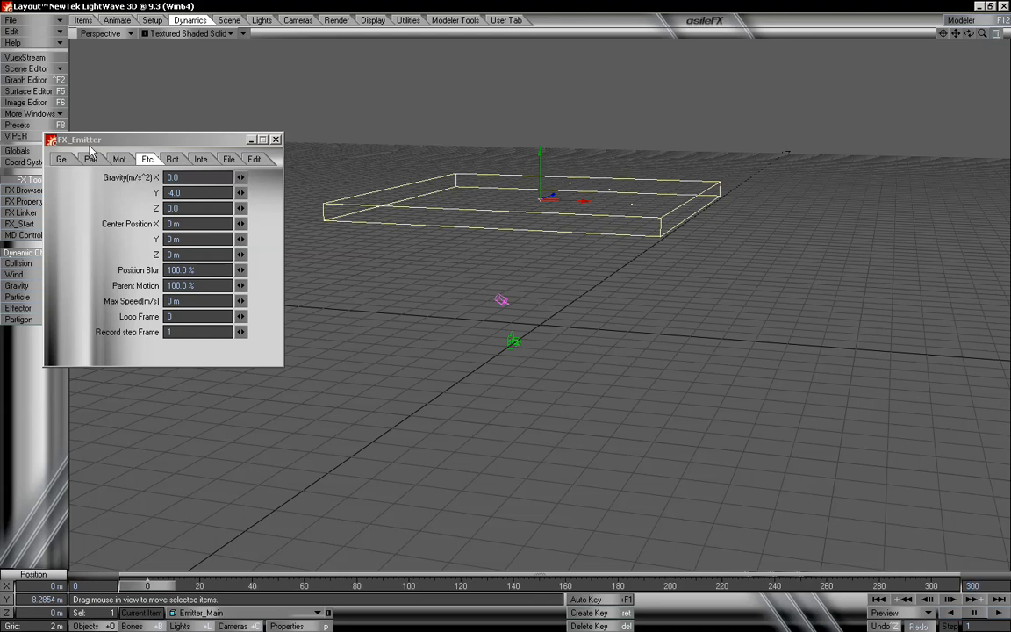
{"action": "left_click", "coordinate": [92, 159]}
{"action": "key", "text": "Tab"}
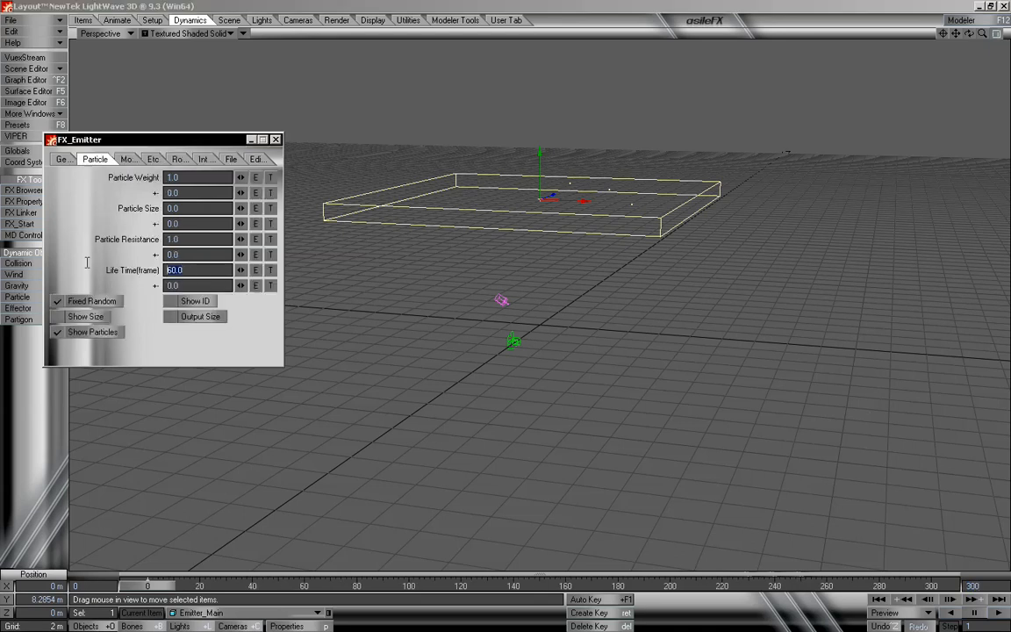
{"action": "type", "text": "300"}
{"action": "key", "text": "Tab"}
{"action": "left_click_drag", "start_coordinate": [162, 593], "coordinate": [140, 585]}
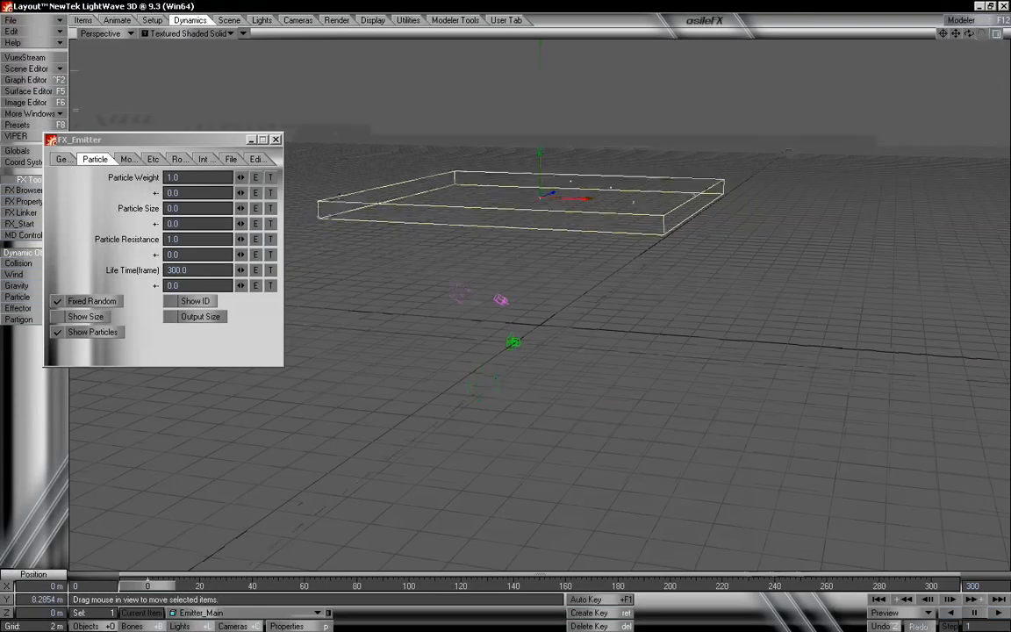
{"action": "left_click_drag", "start_coordinate": [956, 32], "coordinate": [965, 81]}
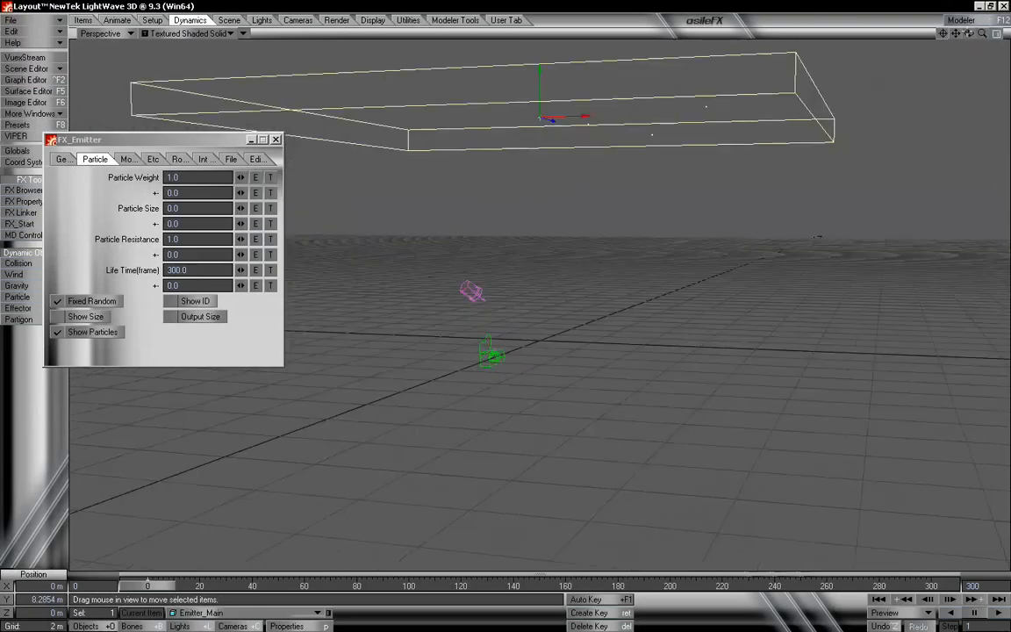
{"action": "left_click_drag", "start_coordinate": [146, 586], "coordinate": [566, 585]}
- Set the emitter's birth rate to 25 and its particle limit to 10000, and check the emission across the frames
{"action": "left_click", "coordinate": [62, 158]}
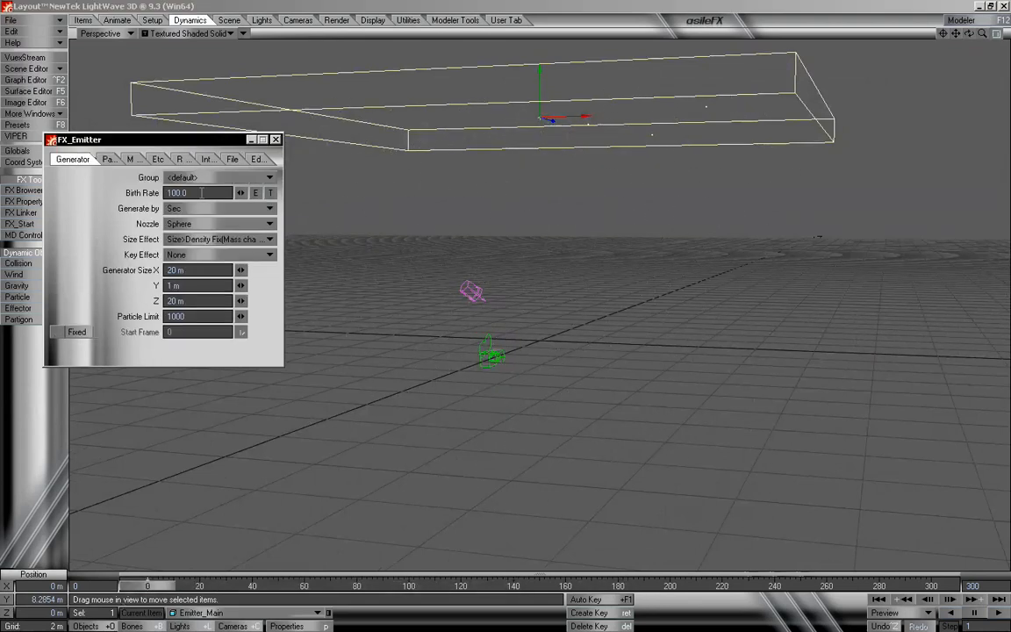
{"action": "left_click", "coordinate": [179, 192]}
{"action": "type", "text": "25"}
{"action": "key", "text": "Tab"}
{"action": "key", "text": "Tab"}
{"action": "key", "text": "Tab"}
{"action": "key", "text": "Tab"}
{"action": "key", "text": "Return"}
{"action": "left_click_drag", "start_coordinate": [158, 585], "coordinate": [133, 585]}
- Reduce the emitter's birth rate to 5 and preview the sparser particle fall
{"action": "left_click", "coordinate": [147, 203]}
{"action": "type", "text": "5"}
{"action": "key", "text": "Return"}
{"action": "mouse_move", "coordinate": [156, 586]}
{"action": "left_mouse_down"}
{"action": "mouse_move", "coordinate": [838, 586]}
{"action": "mouse_move", "coordinate": [146, 586]}
{"action": "left_mouse_up"}
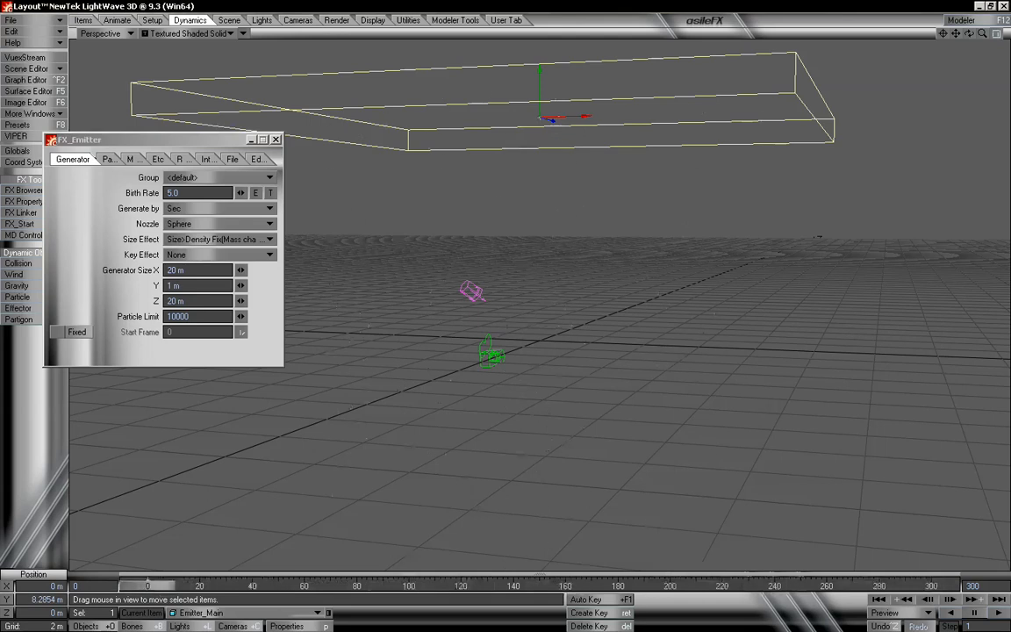
- Raise the emitter to about 9.04 m above the ground plane and preview the fall from a closer view
{"action": "left_click_drag", "start_coordinate": [969, 33], "coordinate": [972, 37]}
{"action": "right_click_drag", "start_coordinate": [45, 539], "coordinate": [257, 398]}
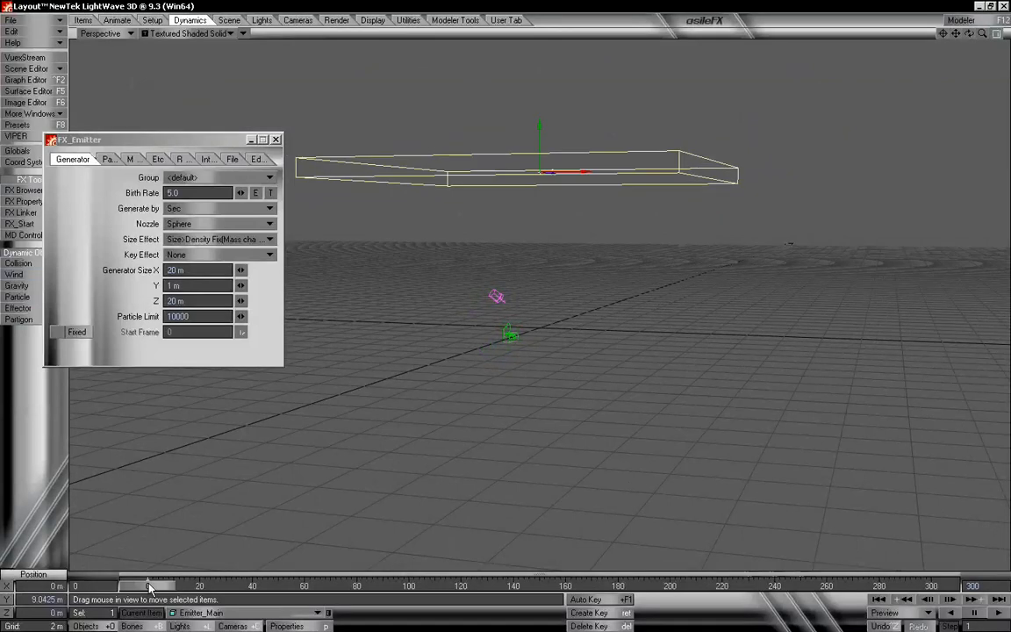
{"action": "mouse_move", "coordinate": [150, 585]}
{"action": "left_mouse_down"}
{"action": "mouse_move", "coordinate": [930, 585]}
{"action": "mouse_move", "coordinate": [148, 586]}
{"action": "left_mouse_up"}
{"action": "left_click_drag", "start_coordinate": [981, 34], "coordinate": [956, 47]}
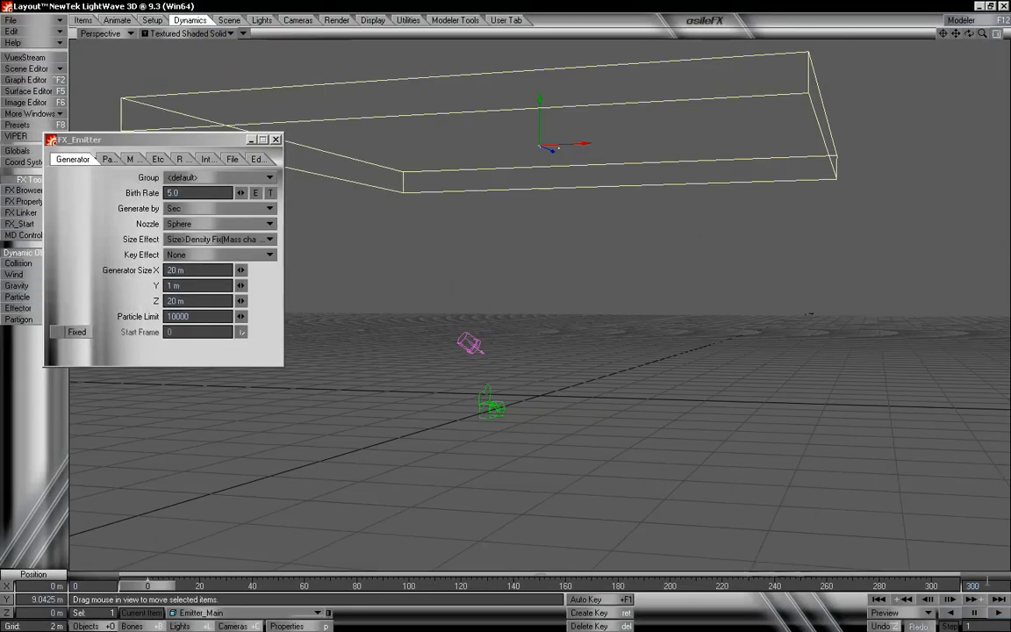
- Set the scene's last frame to 500 and the emitter's particle life time to 500 frames
{"action": "left_click", "coordinate": [971, 585]}
{"action": "type", "text": "500"}
{"action": "key", "text": "Return"}
{"action": "left_click", "coordinate": [109, 159]}
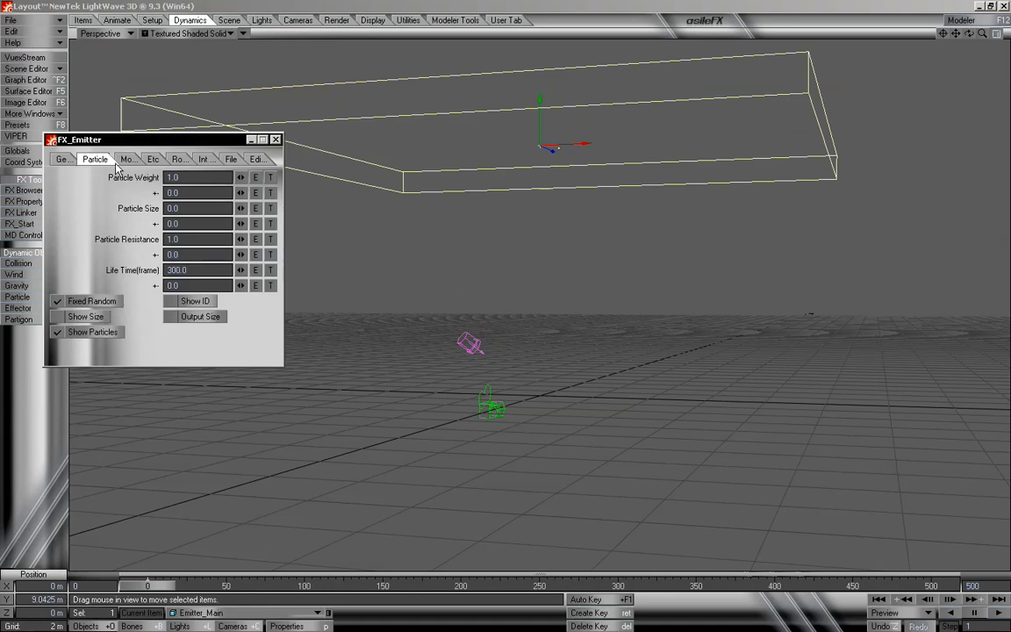
{"action": "left_click", "coordinate": [198, 269]}
{"action": "type", "text": "500"}
{"action": "key", "text": "Return"}
{"action": "left_click", "coordinate": [276, 139]}
- Recalculate the Emitter_Main dynamics over the extended frame range and return to the first frame
{"action": "mouse_move", "coordinate": [163, 584]}
{"action": "left_mouse_down"}
{"action": "mouse_move", "coordinate": [946, 585]}
{"action": "mouse_move", "coordinate": [147, 585]}
{"action": "left_mouse_up"}
{"action": "key", "text": "p"}
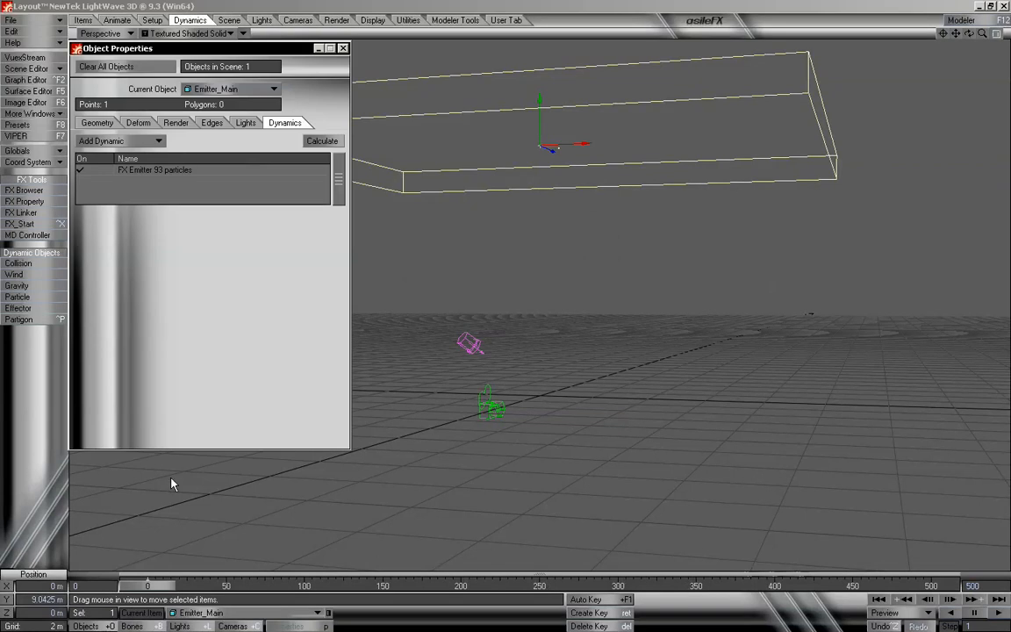
{"action": "left_click", "coordinate": [321, 141]}
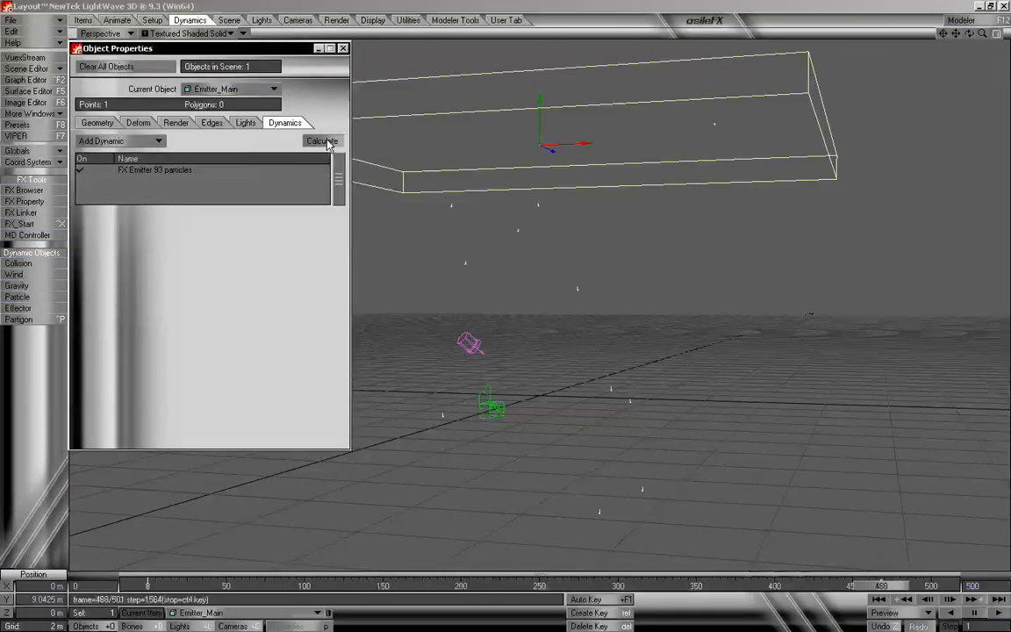
{"action": "left_click", "coordinate": [343, 48]}
{"action": "mouse_move", "coordinate": [147, 585]}
{"action": "left_mouse_down"}
{"action": "mouse_move", "coordinate": [930, 585]}
{"action": "mouse_move", "coordinate": [147, 585]}
{"action": "left_mouse_up"}
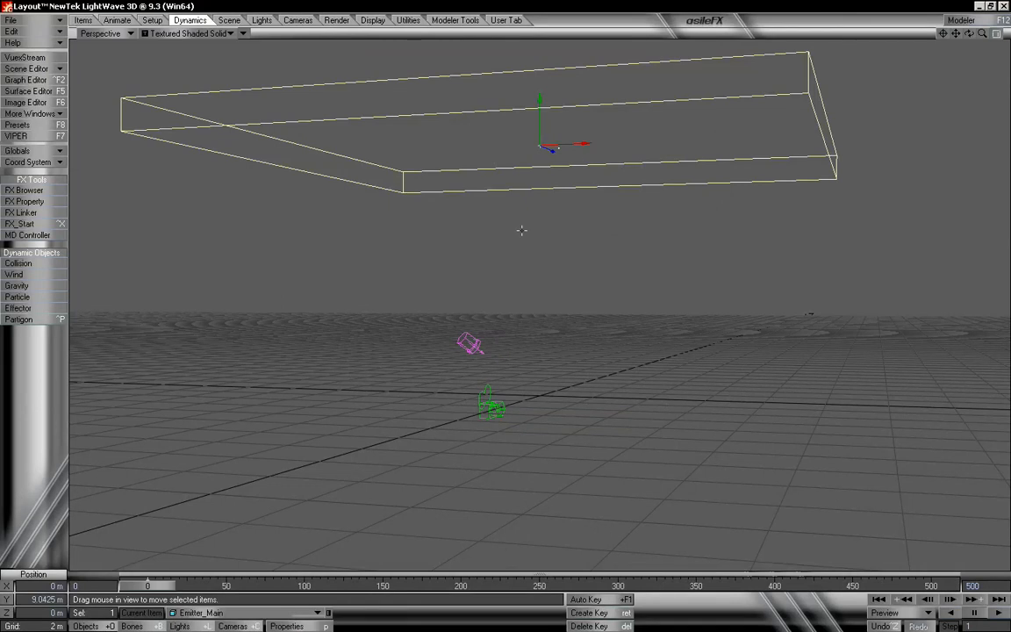
{"action": "left_click", "coordinate": [952, 20]}
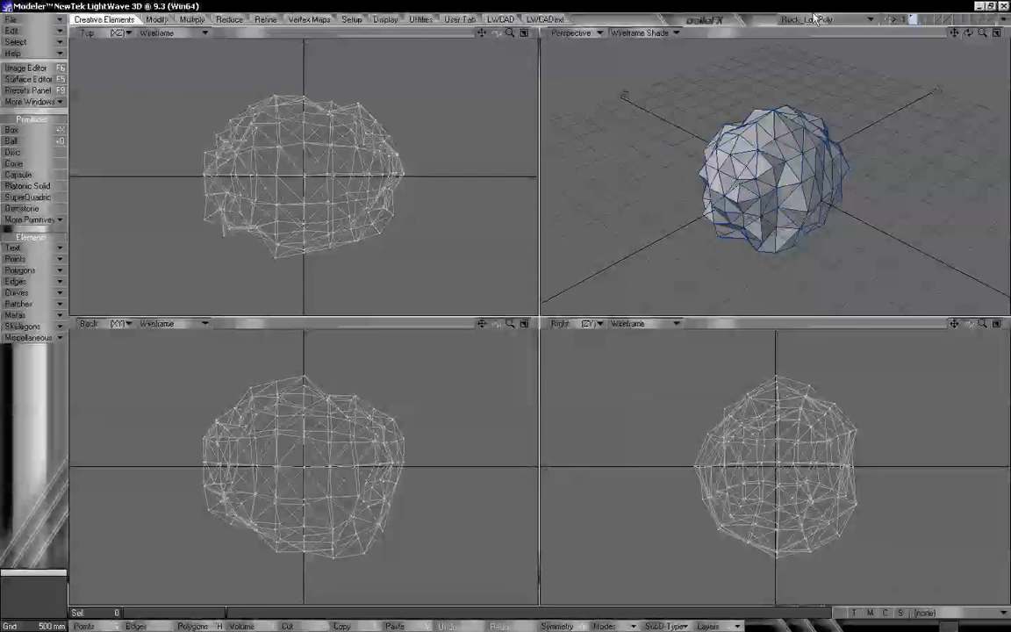
{"action": "left_click", "coordinate": [1002, 22]}
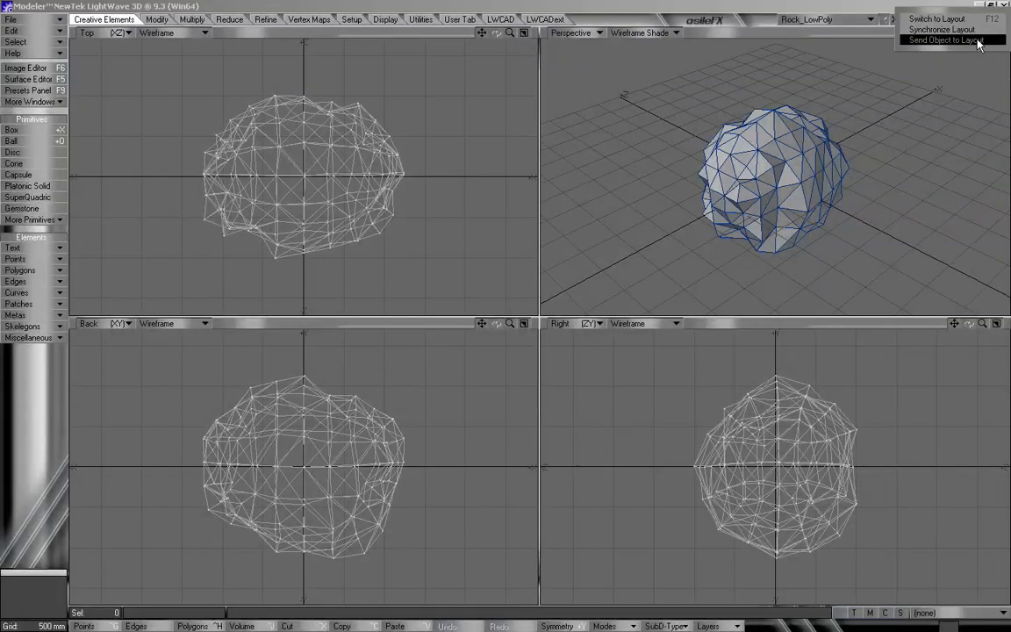
{"action": "left_click", "coordinate": [976, 40]}
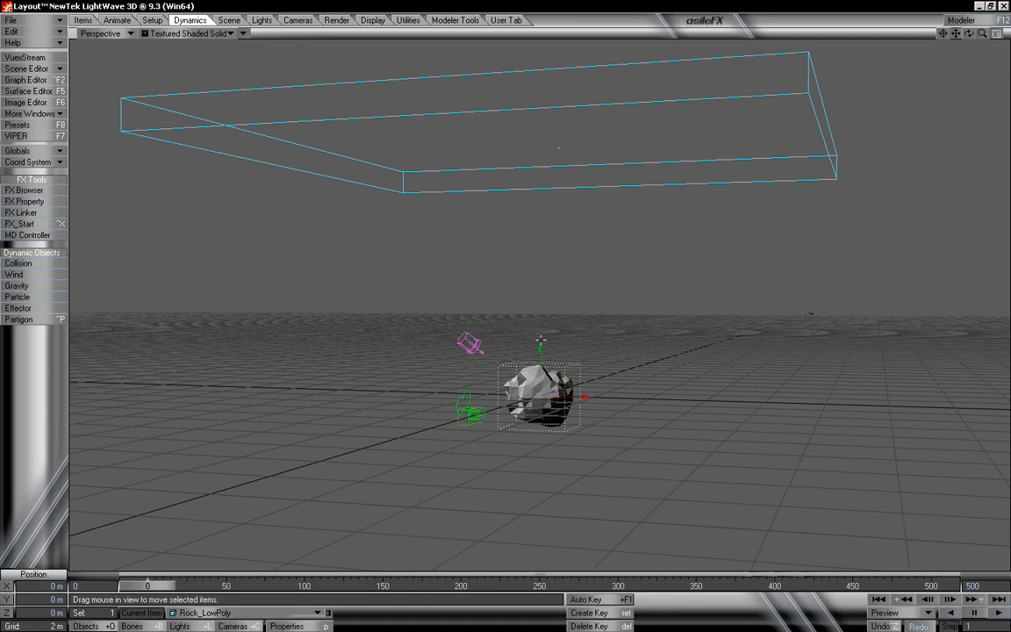
{"action": "key", "text": "minus"}
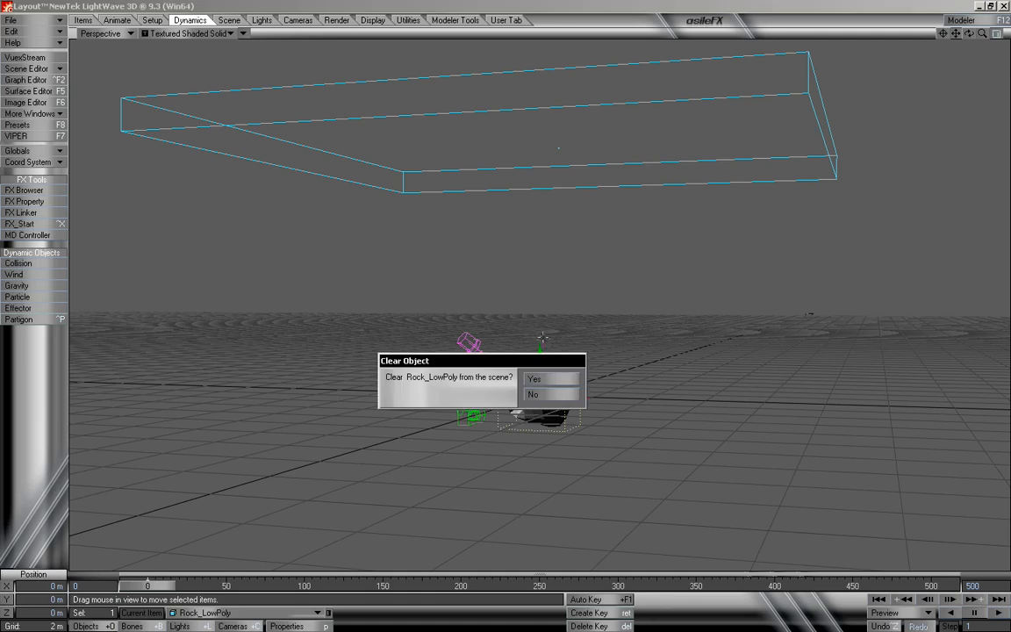
{"action": "left_click", "coordinate": [550, 378]}
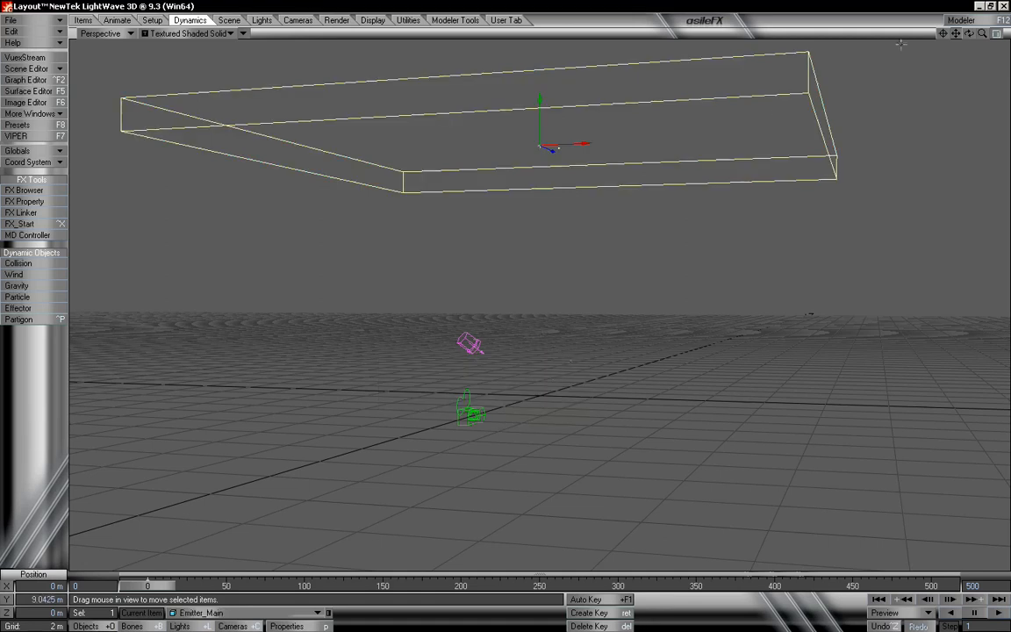
- Switch to Modeler, scale the rock down to 15% around the origin and send the object to Layout
{"action": "left_click", "coordinate": [960, 19]}
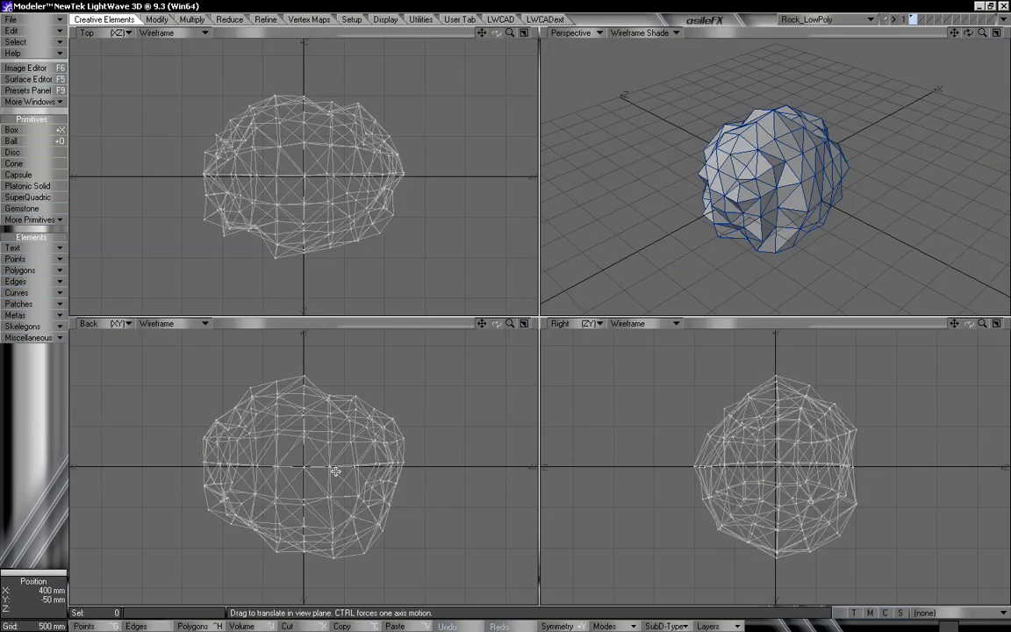
{"action": "key", "text": "shift+h"}
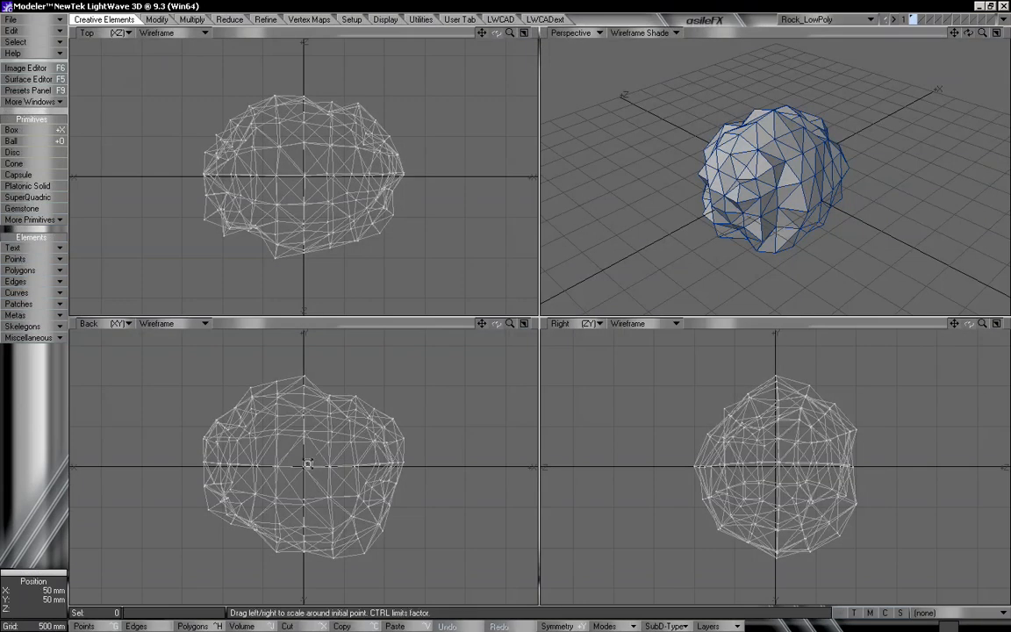
{"action": "left_click_drag", "start_coordinate": [304, 466], "coordinate": [213, 466]}
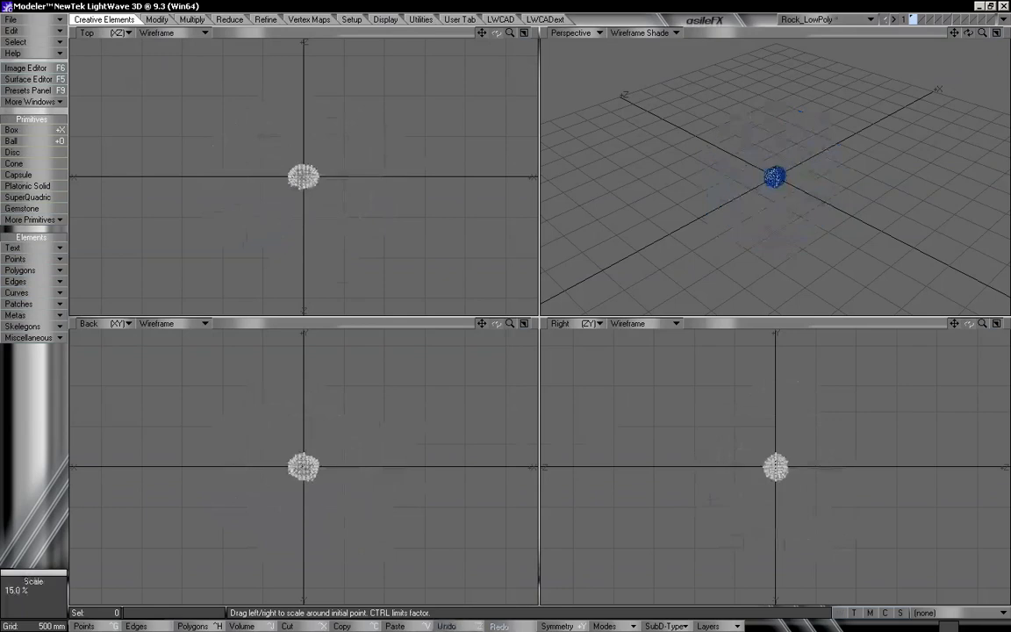
{"action": "key", "text": "a"}
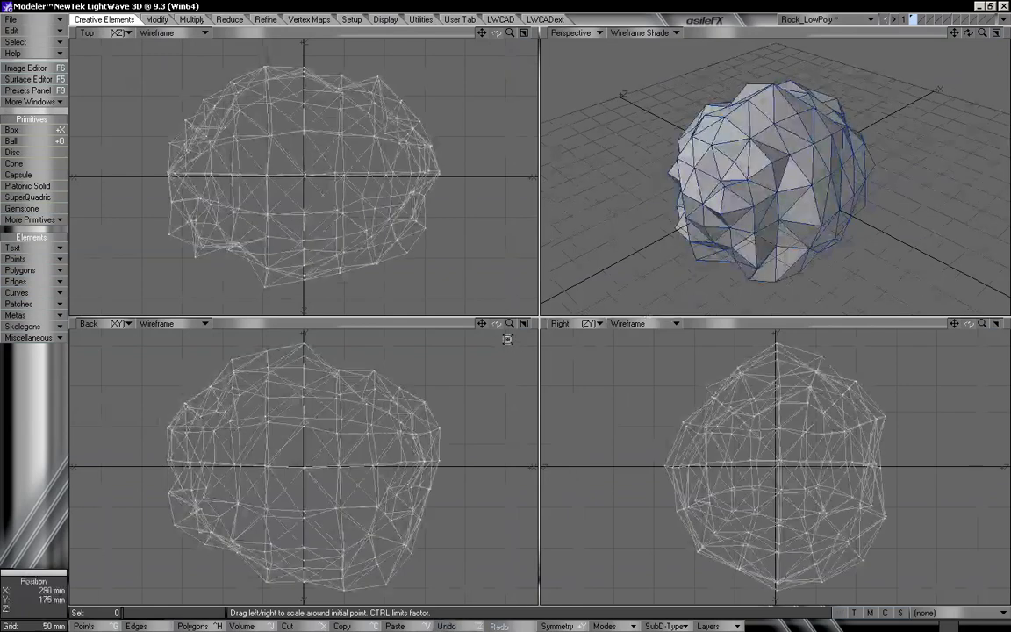
{"action": "left_click", "coordinate": [1004, 19]}
{"action": "left_click", "coordinate": [1001, 18]}
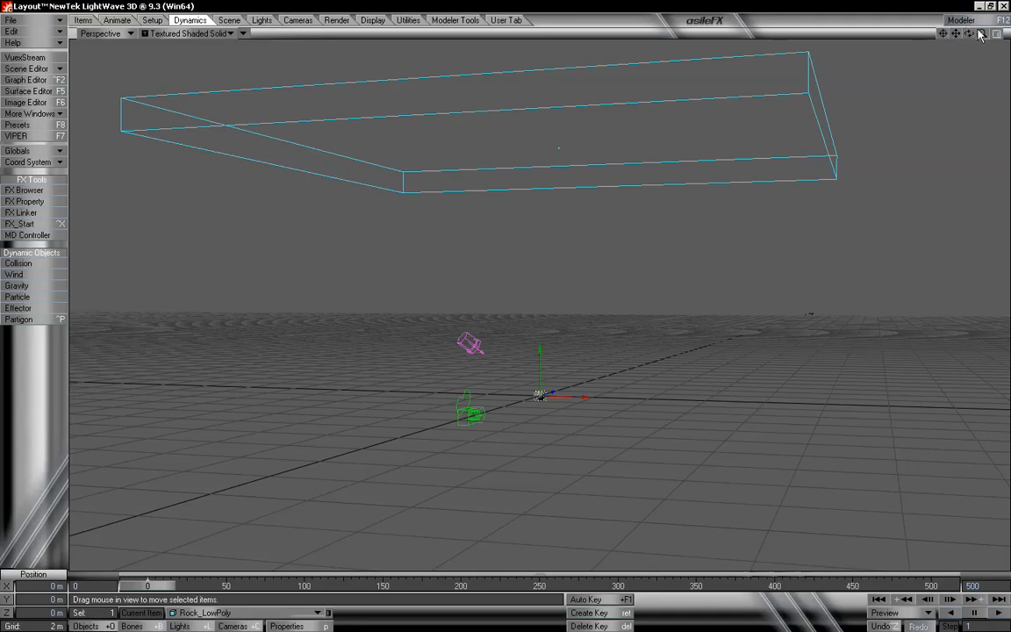
- Look through the camera and move it close to the rock, to about X 10 mm, Y 70 mm, Z -898 mm
{"action": "mouse_move", "coordinate": [982, 33]}
{"action": "left_mouse_down"}
{"action": "mouse_move", "coordinate": [1005, 33]}
{"action": "mouse_move", "coordinate": [972, 34]}
{"action": "left_mouse_up"}
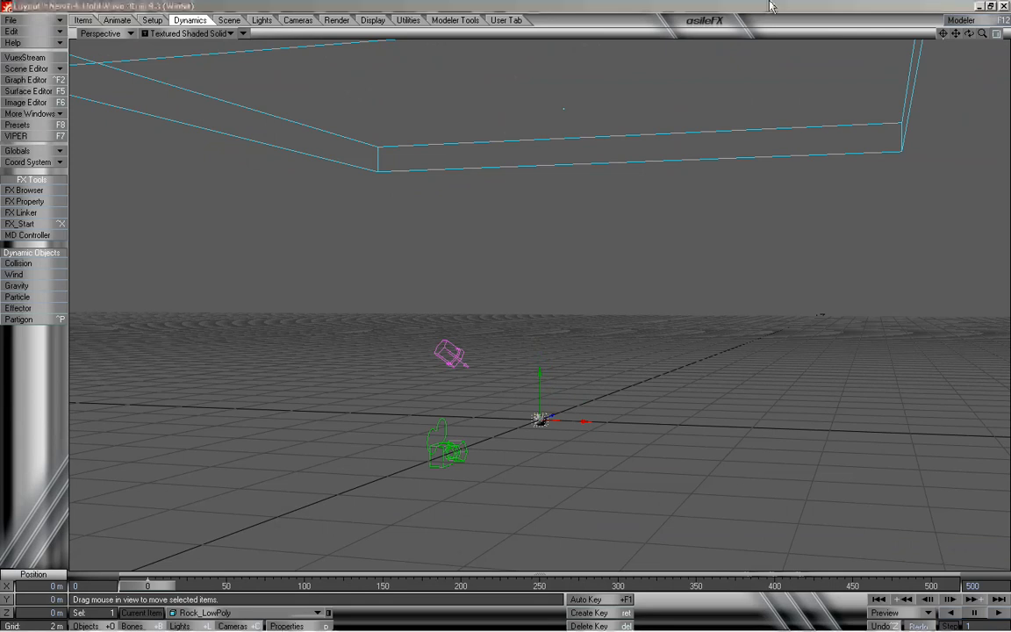
{"action": "left_click", "coordinate": [101, 33]}
{"action": "left_click", "coordinate": [117, 58]}
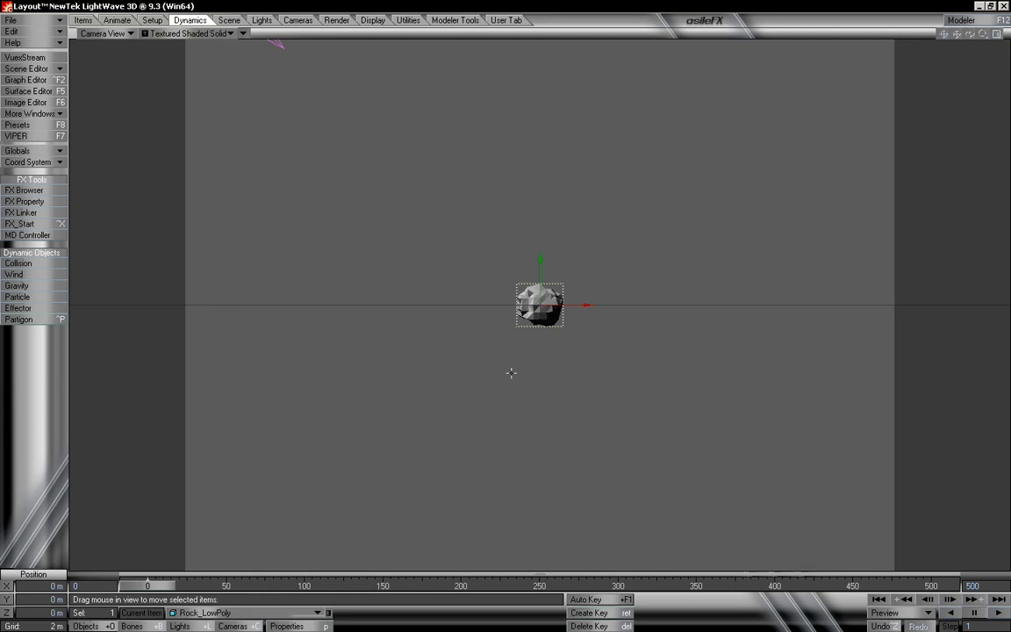
{"action": "left_click", "coordinate": [239, 625]}
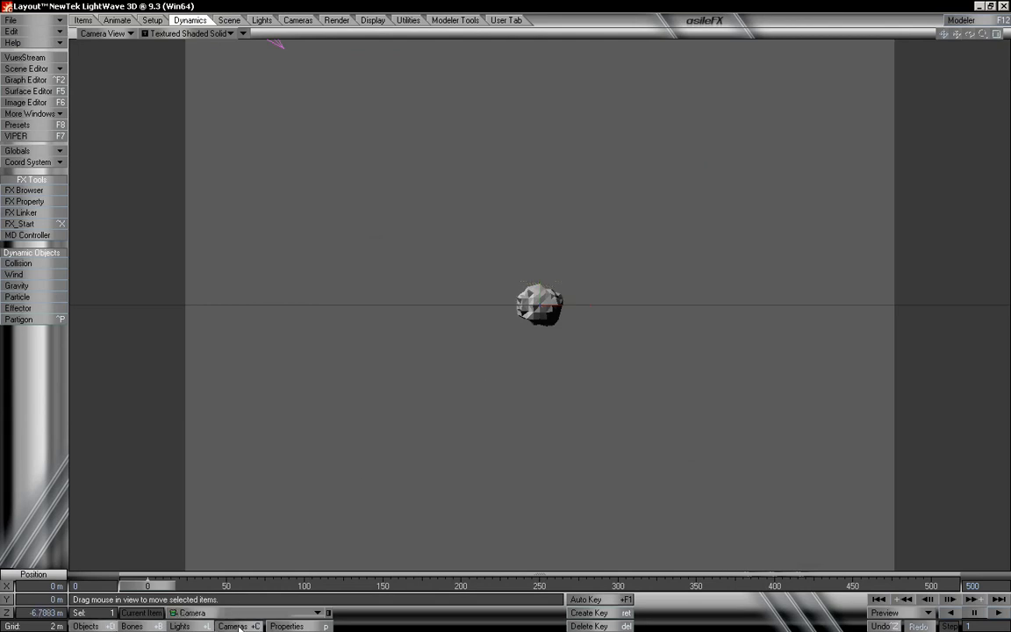
{"action": "mouse_move", "coordinate": [424, 446]}
{"action": "left_mouse_down"}
{"action": "mouse_move", "coordinate": [424, 561]}
{"action": "mouse_move", "coordinate": [424, 446]}
{"action": "left_mouse_up"}
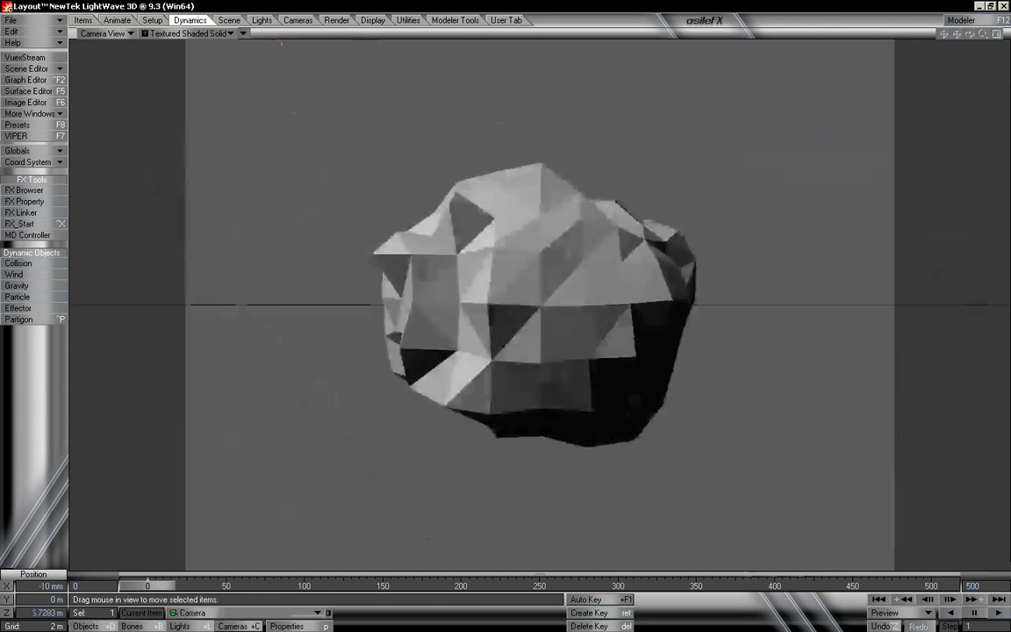
{"action": "mouse_move", "coordinate": [424, 446]}
{"action": "right_mouse_down"}
{"action": "mouse_move", "coordinate": [424, 428]}
{"action": "mouse_move", "coordinate": [424, 439]}
{"action": "right_mouse_up"}
{"action": "left_click_drag", "start_coordinate": [424, 439], "coordinate": [418, 408]}
- Open the Rock surface of Rock_LowPoly in the Surface Editor and enable smoothing
{"action": "left_click", "coordinate": [40, 93]}
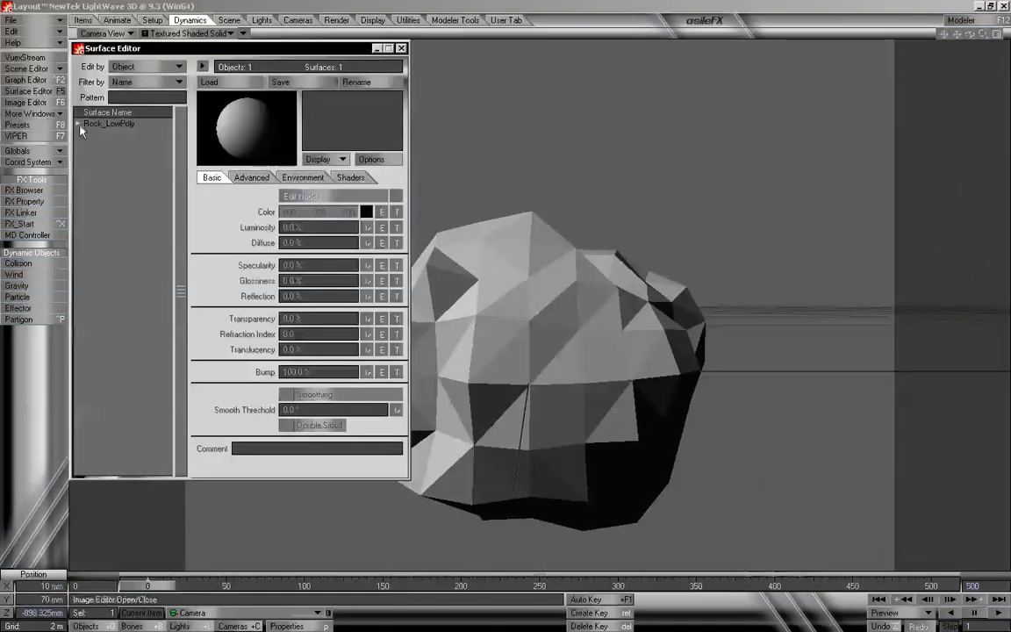
{"action": "left_click", "coordinate": [80, 123]}
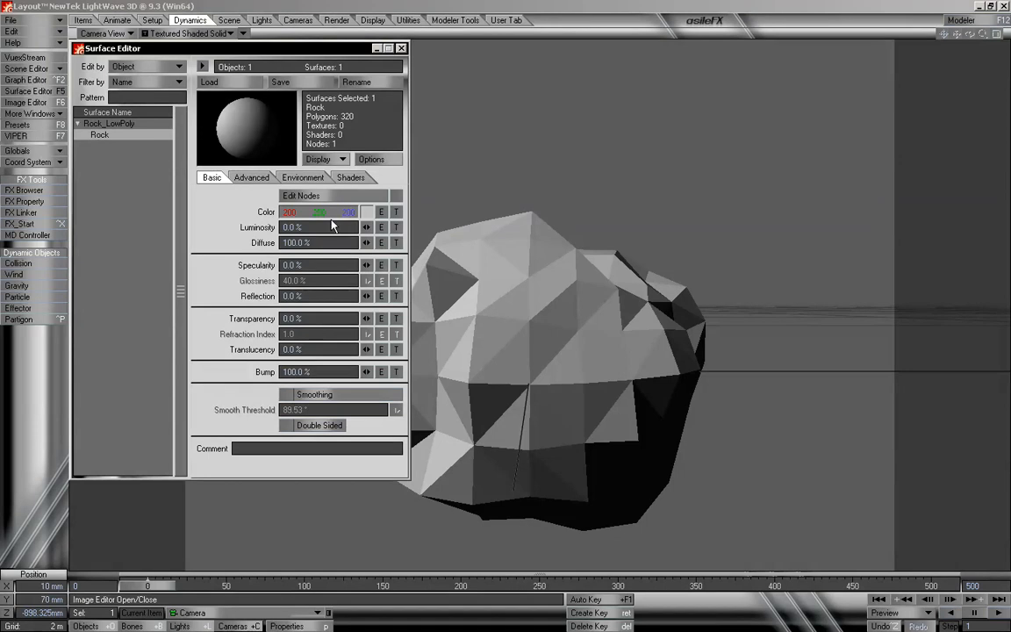
{"action": "left_click", "coordinate": [349, 396]}
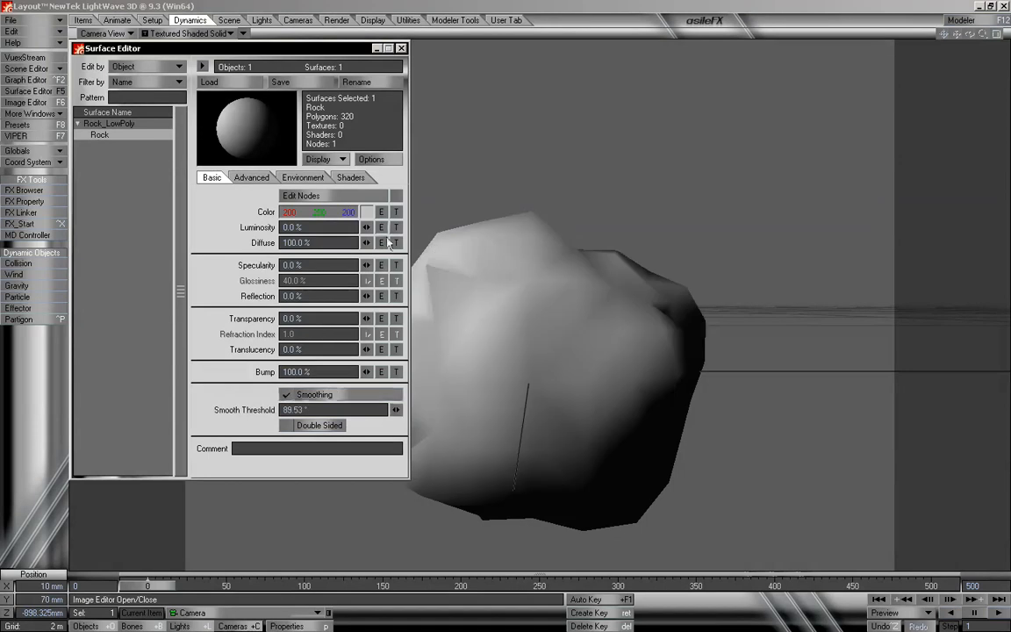
- Set the Rock surface's color to a dark brown of about RGB 75, 60, 46
{"action": "left_click", "coordinate": [366, 212]}
{"action": "left_click", "coordinate": [253, 146]}
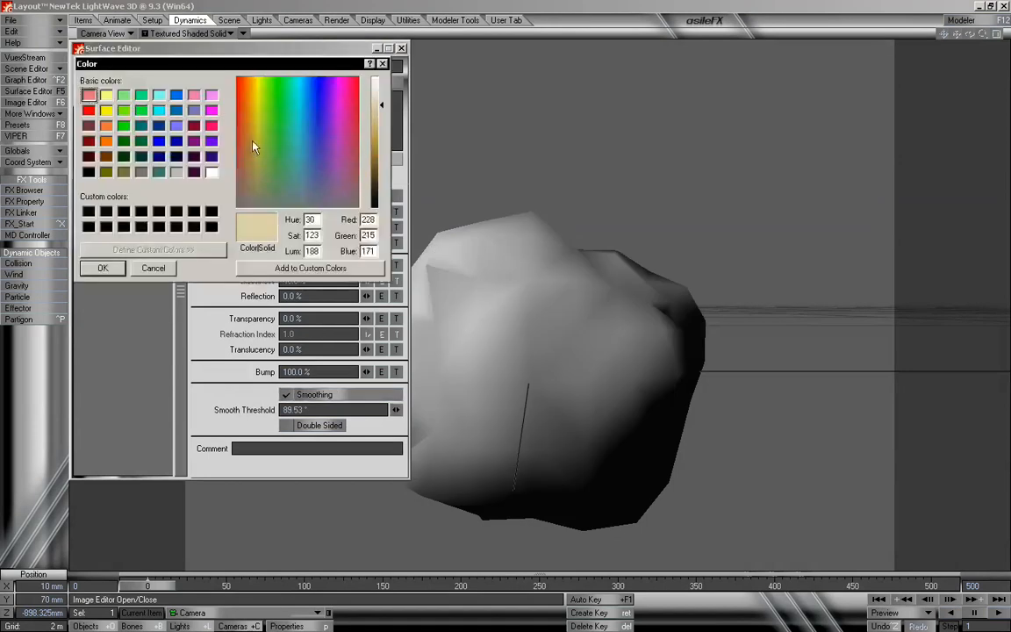
{"action": "left_click", "coordinate": [375, 174]}
{"action": "left_click", "coordinate": [250, 177]}
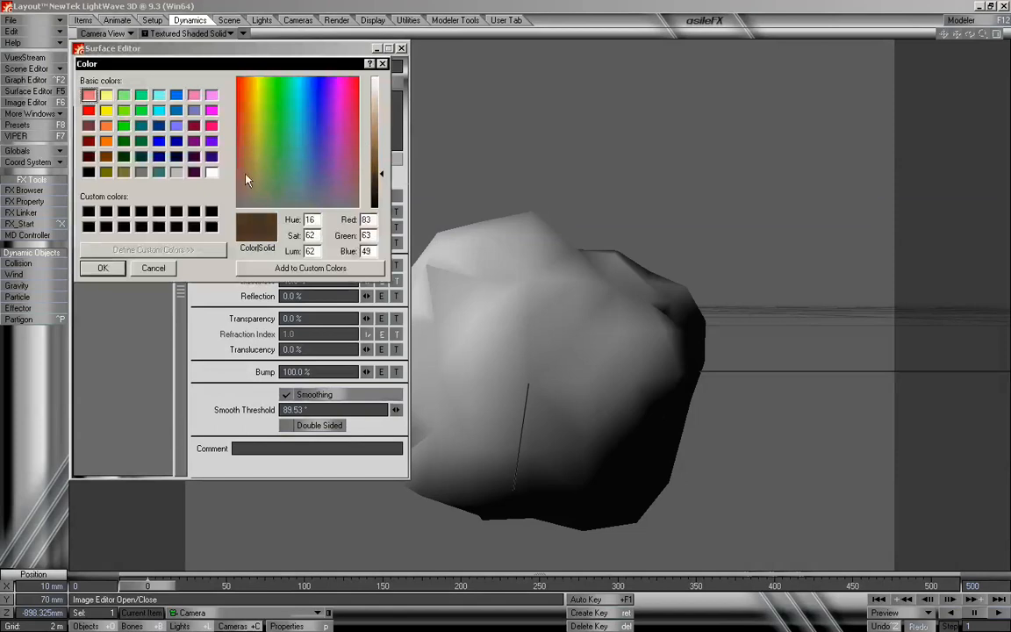
{"action": "left_click", "coordinate": [250, 179]}
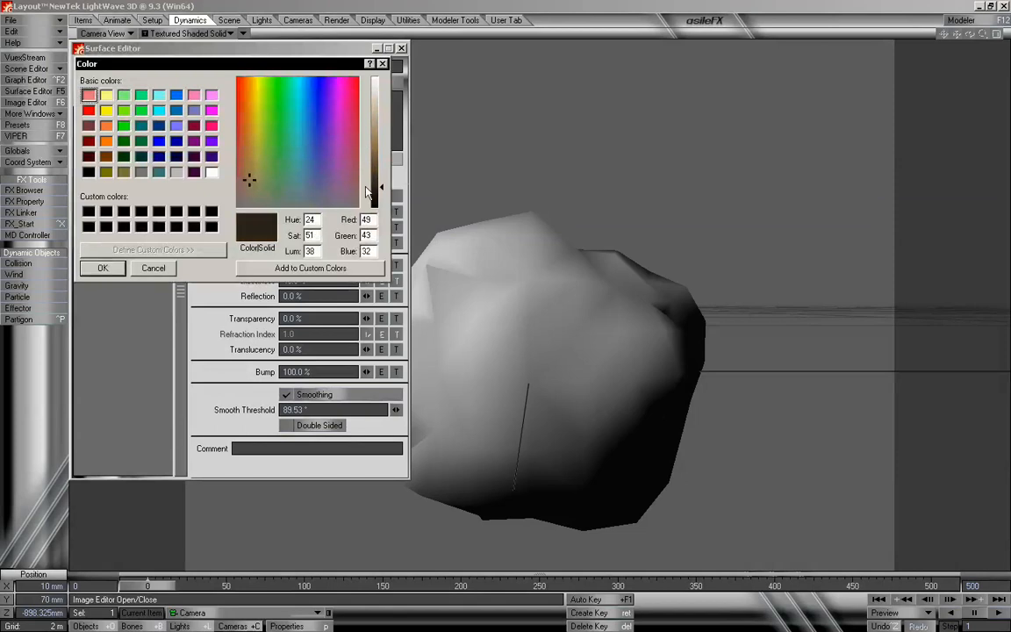
{"action": "left_click", "coordinate": [250, 187]}
{"action": "left_click", "coordinate": [248, 179]}
{"action": "left_click_drag", "start_coordinate": [378, 186], "coordinate": [378, 177]}
{"action": "left_click_drag", "start_coordinate": [252, 187], "coordinate": [250, 184]}
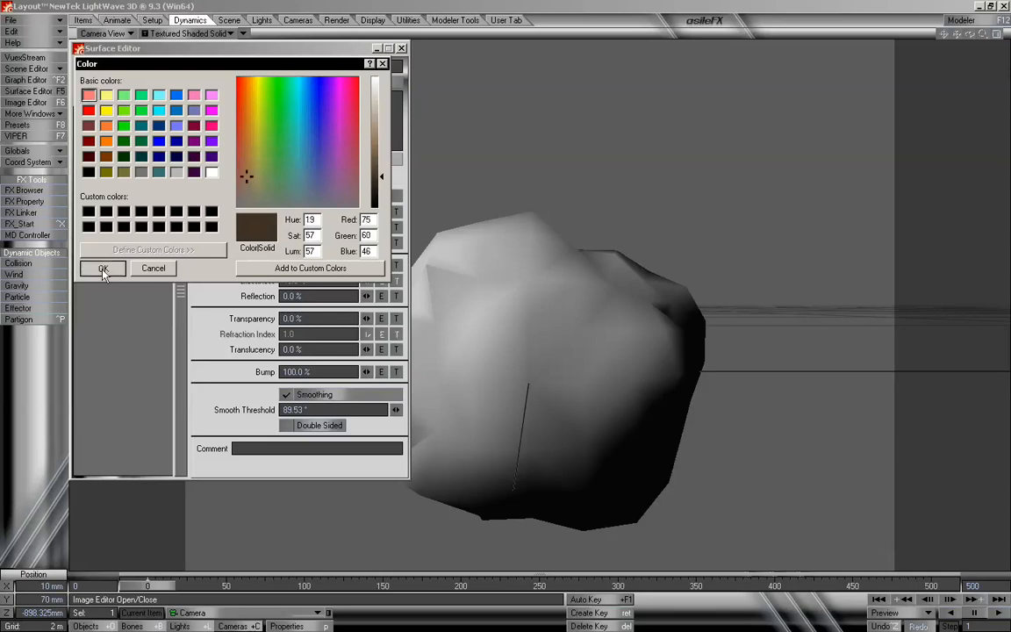
{"action": "left_click", "coordinate": [103, 268]}
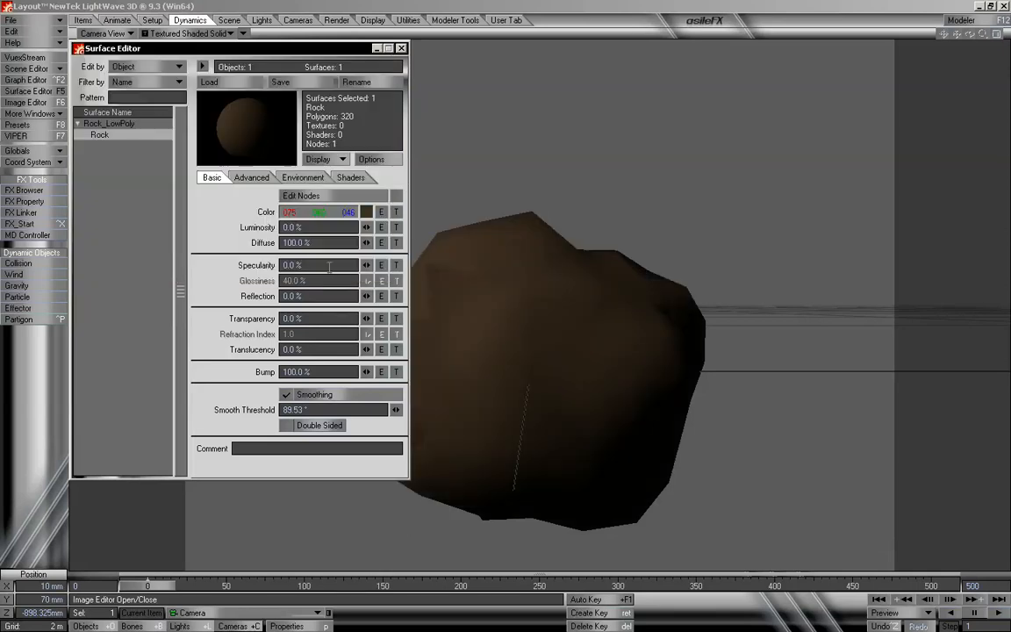
- Add a procedural Turbulence texture to the Rock surface's color, with a dark grey texture color of RGB 35, 35, 35
{"action": "left_click", "coordinate": [396, 213]}
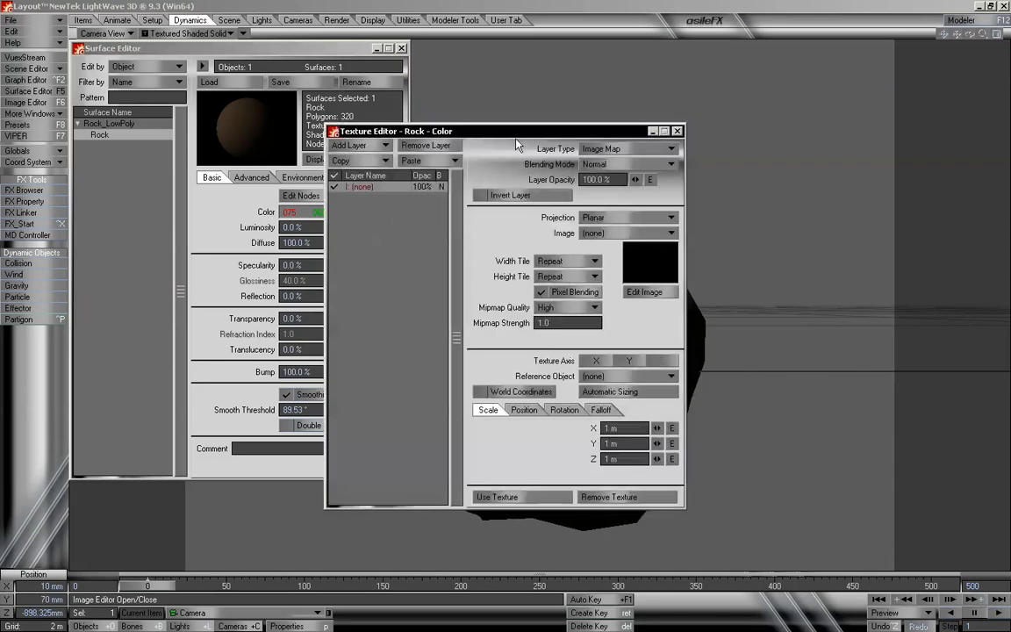
{"action": "left_click", "coordinate": [606, 149]}
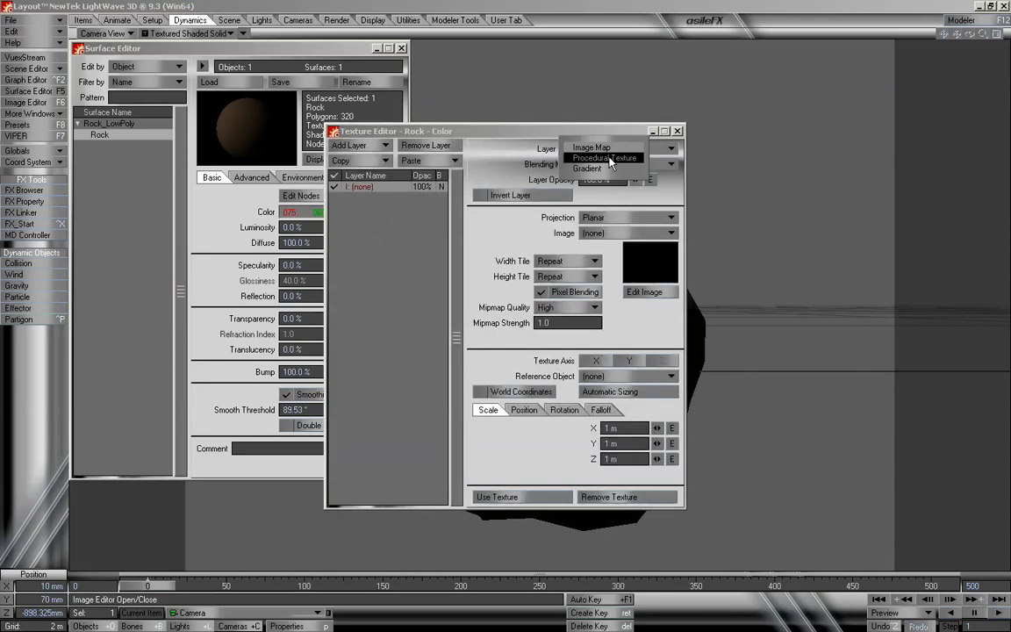
{"action": "left_click", "coordinate": [612, 159]}
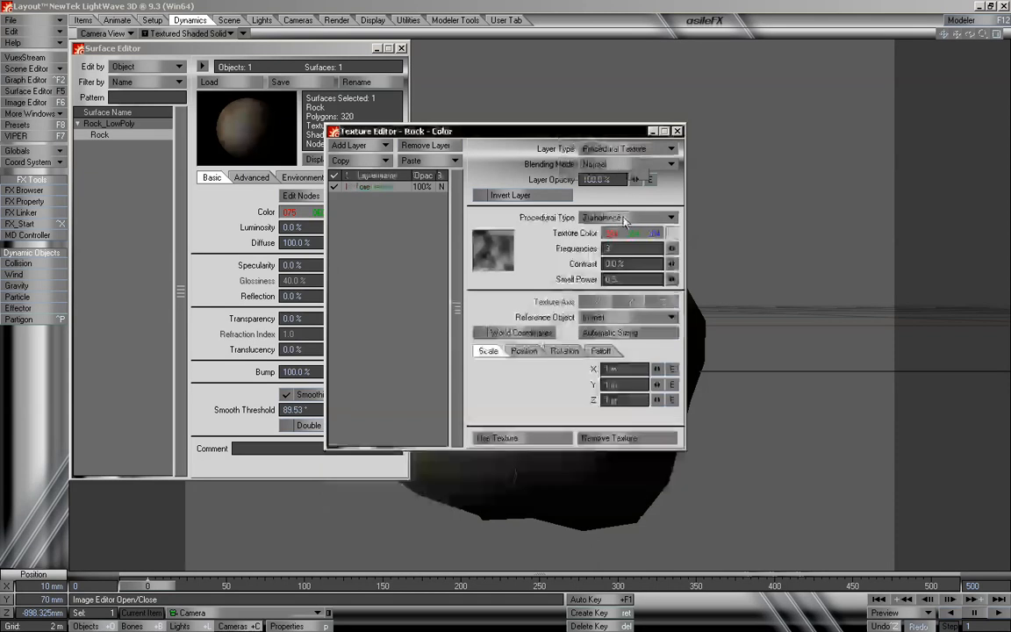
{"action": "left_click", "coordinate": [672, 233]}
{"action": "left_click_drag", "start_coordinate": [636, 256], "coordinate": [635, 268]}
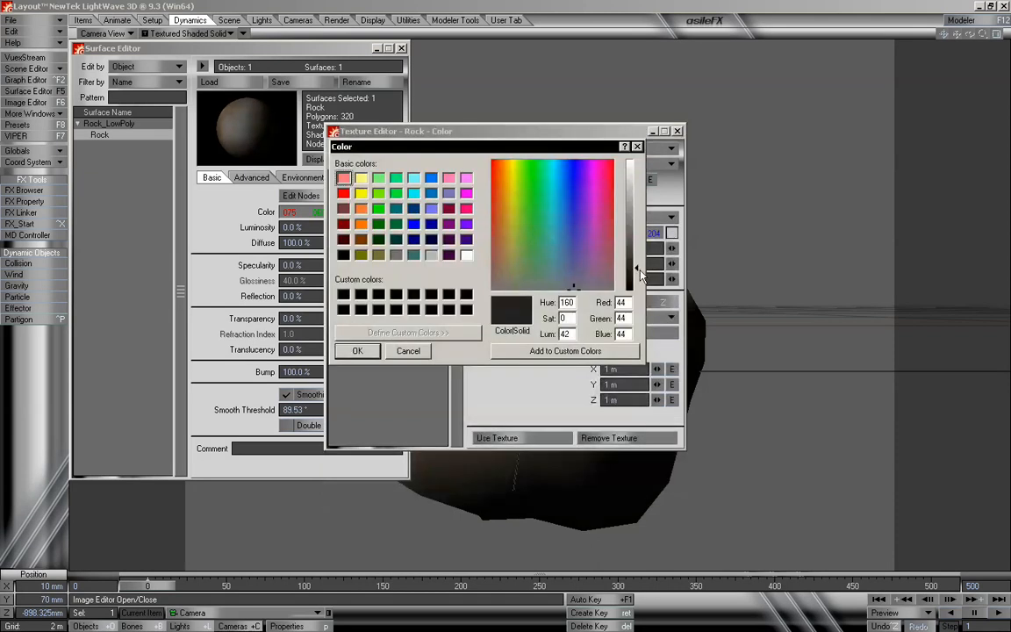
{"action": "left_click", "coordinate": [364, 352]}
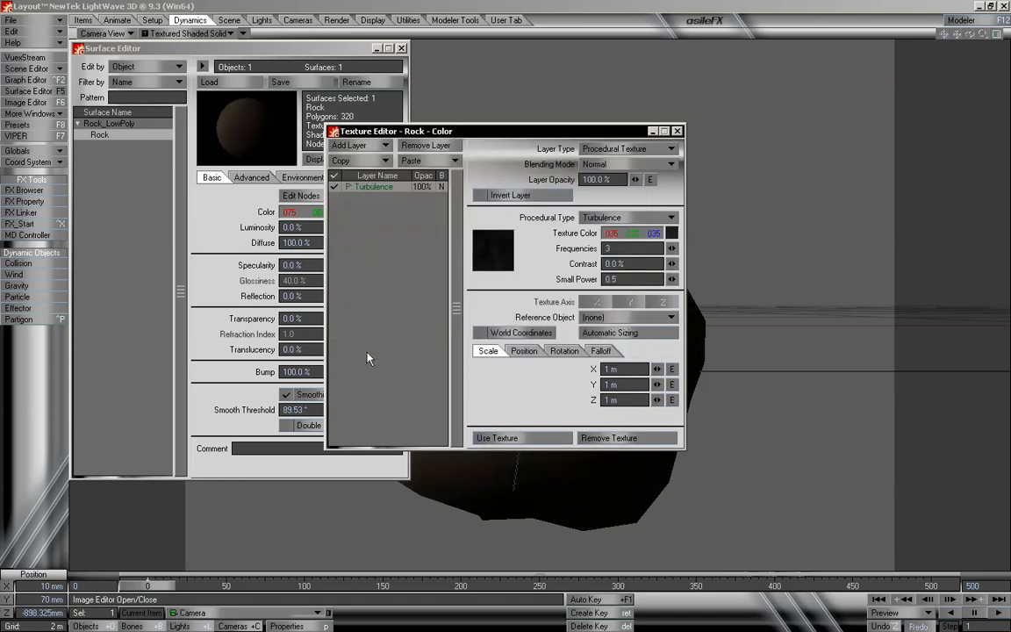
- Set the turbulence to 8 frequencies, 11% contrast, 0.909 small power and a 500 mm scale on all axes, and apply it
{"action": "left_click_drag", "start_coordinate": [672, 248], "coordinate": [671, 281]}
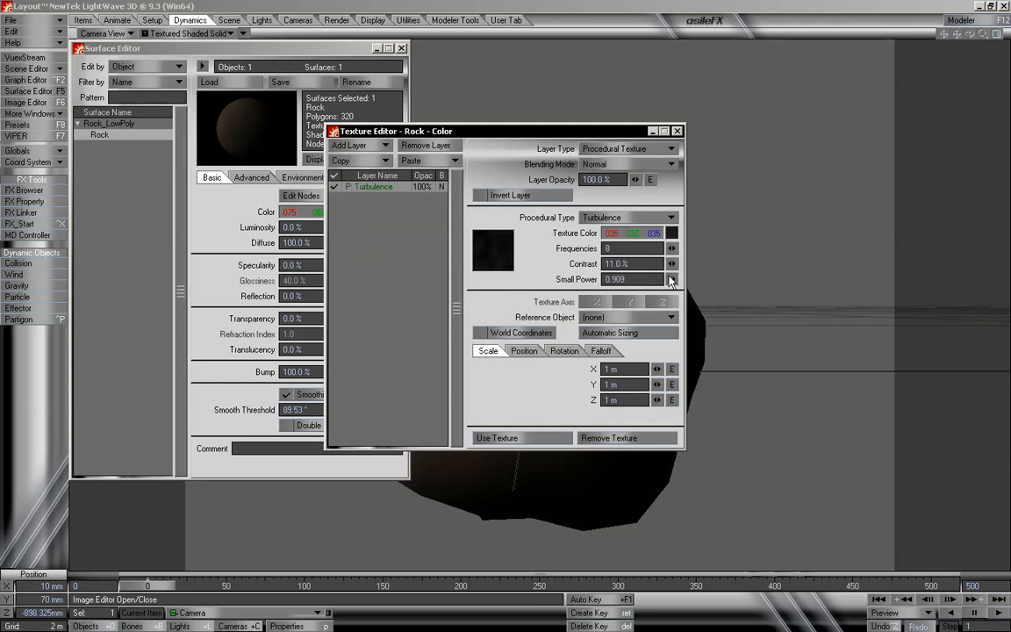
{"action": "left_click", "coordinate": [633, 368]}
{"action": "type", "text": "500mm"}
{"action": "key", "text": "Tab"}
{"action": "type", "text": "500mm"}
{"action": "key", "text": "Tab"}
{"action": "type", "text": "500mm"}
{"action": "key", "text": "Return"}
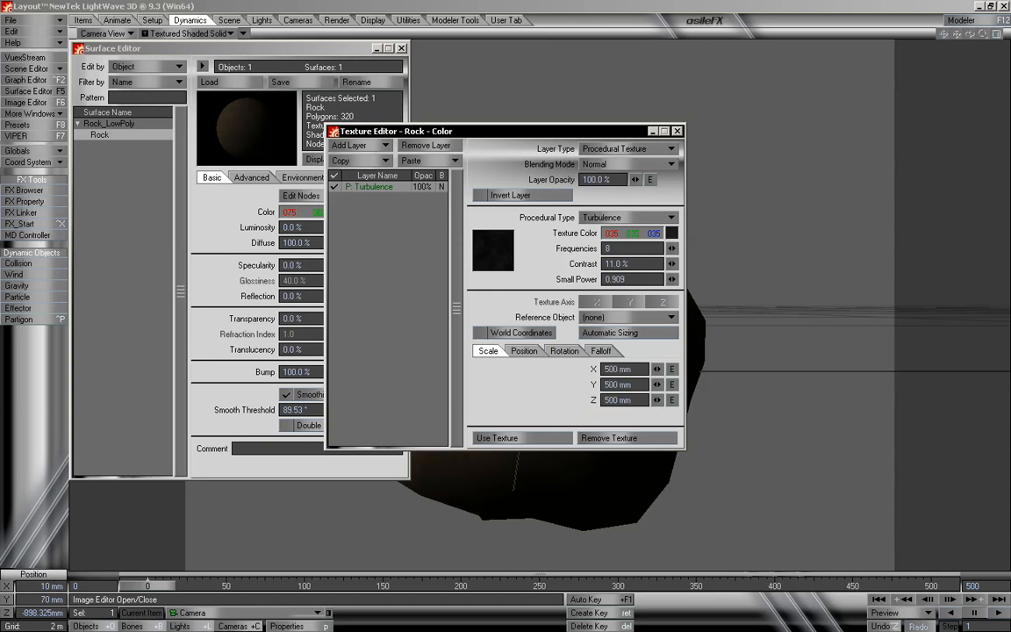
{"action": "left_click", "coordinate": [526, 436]}
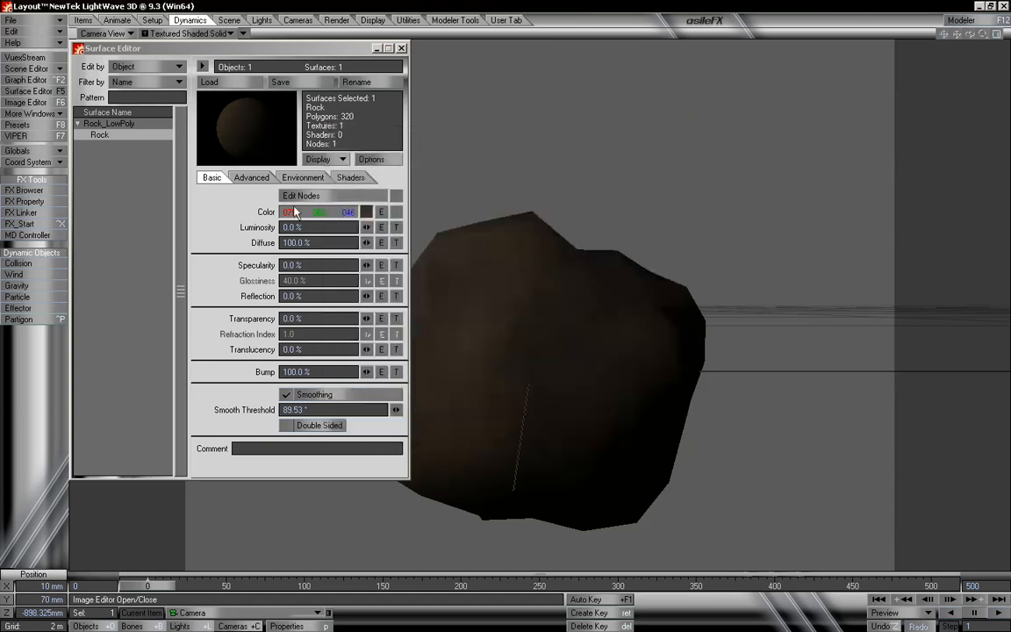
- Copy all layers of the Rock surface's color texture and paste them over all layers of its bump texture
{"action": "left_click", "coordinate": [396, 212]}
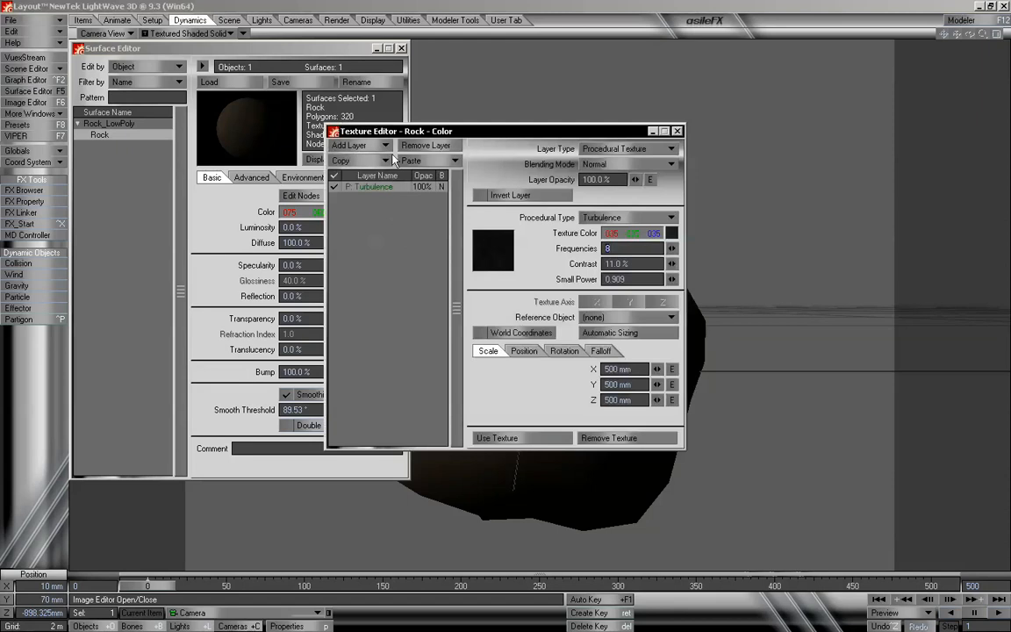
{"action": "left_click", "coordinate": [362, 160]}
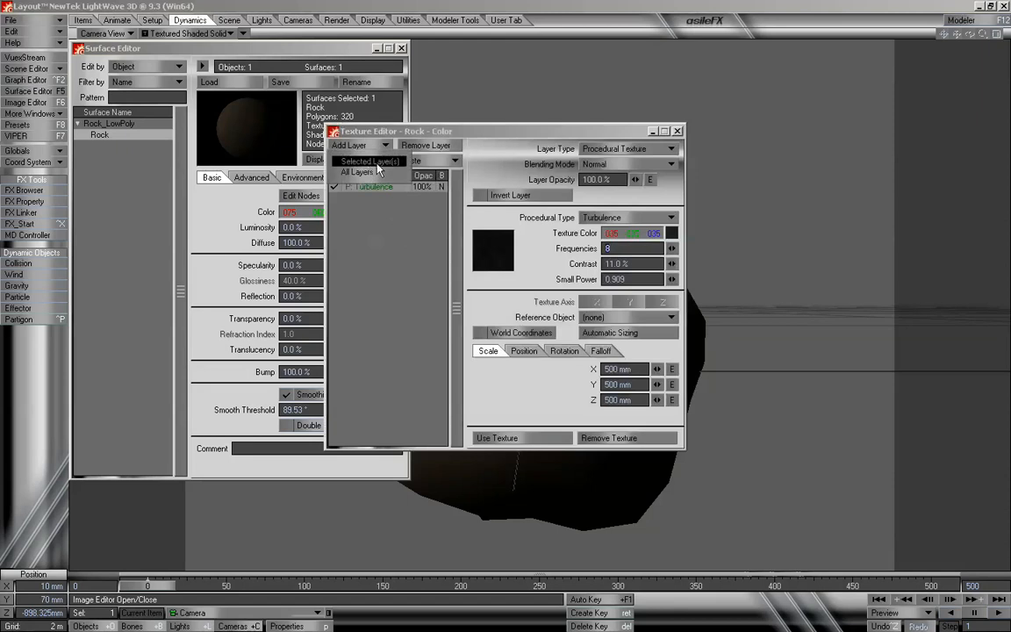
{"action": "left_click", "coordinate": [374, 174]}
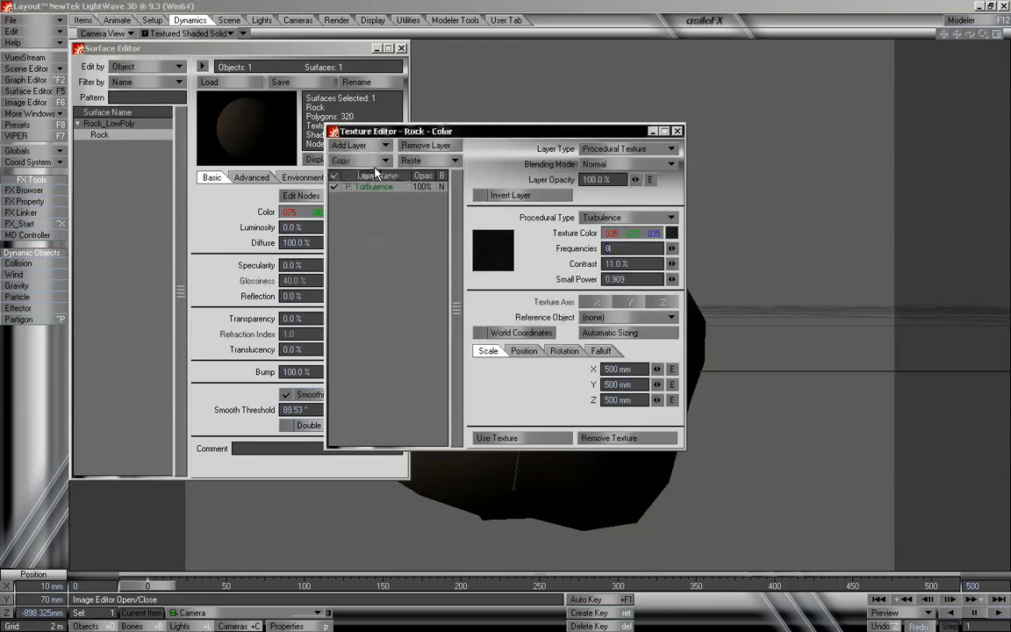
{"action": "left_click", "coordinate": [545, 433]}
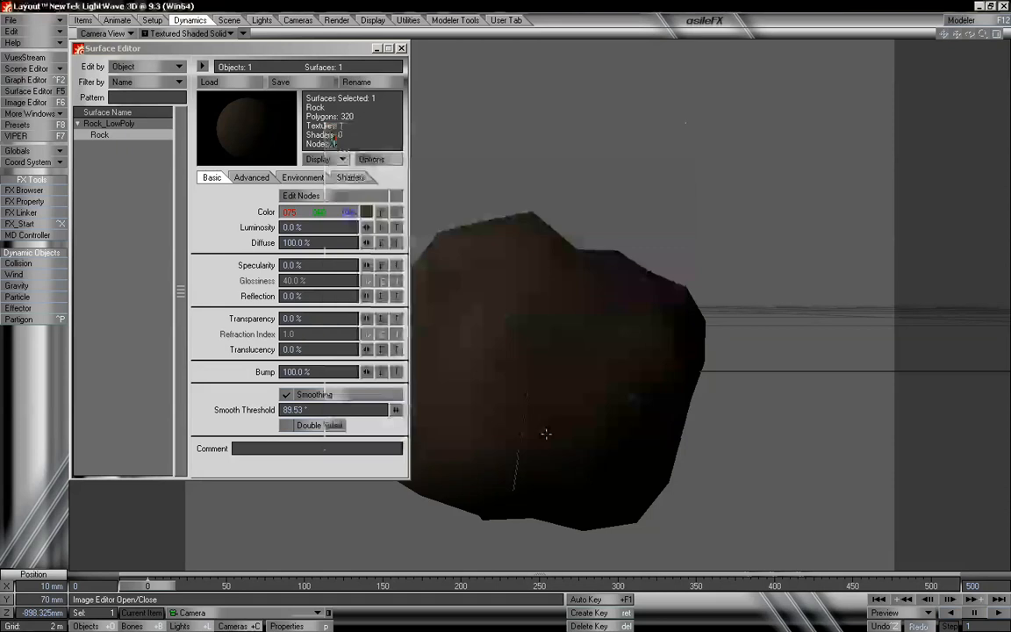
{"action": "left_click", "coordinate": [395, 372]}
{"action": "left_click", "coordinate": [410, 162]}
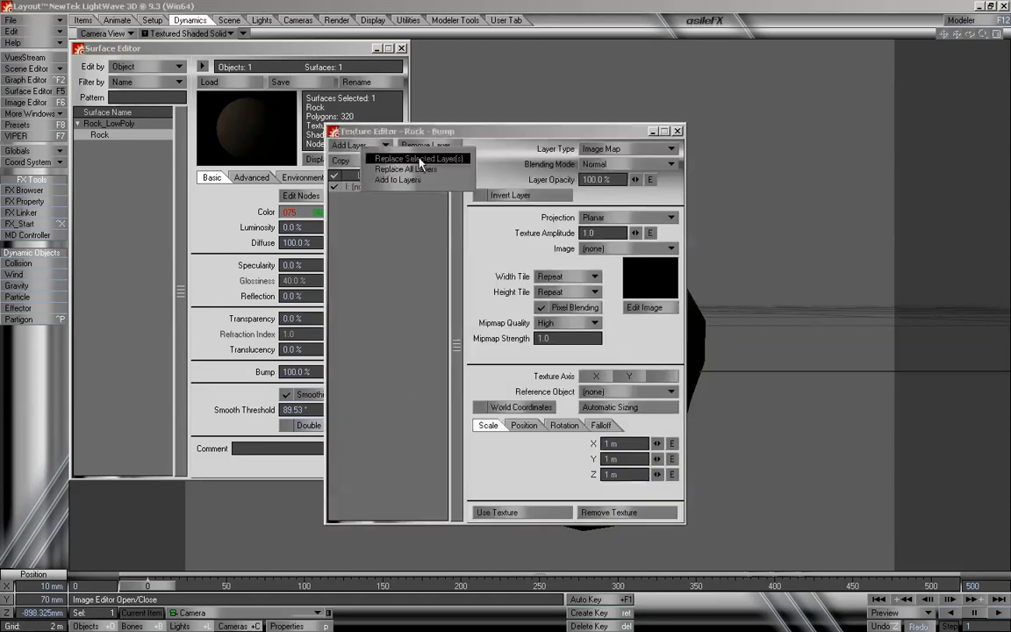
{"action": "left_click", "coordinate": [440, 169]}
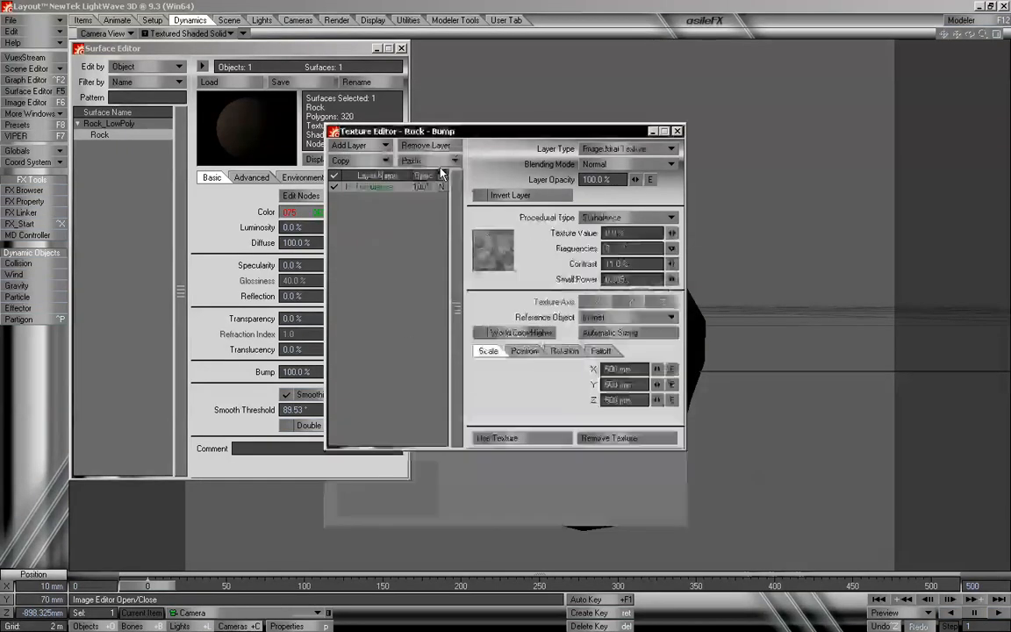
{"action": "left_click", "coordinate": [497, 437]}
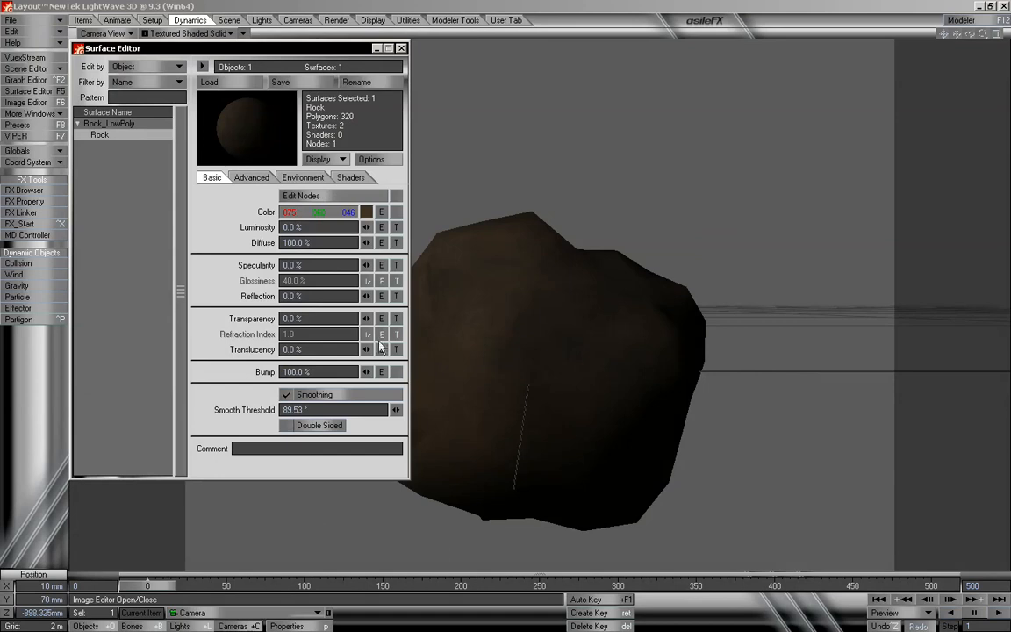
- Reopen the Rock surface's bump texture and remove the pasted Turbulence texture
{"action": "left_click", "coordinate": [400, 372]}
{"action": "left_click", "coordinate": [614, 248]}
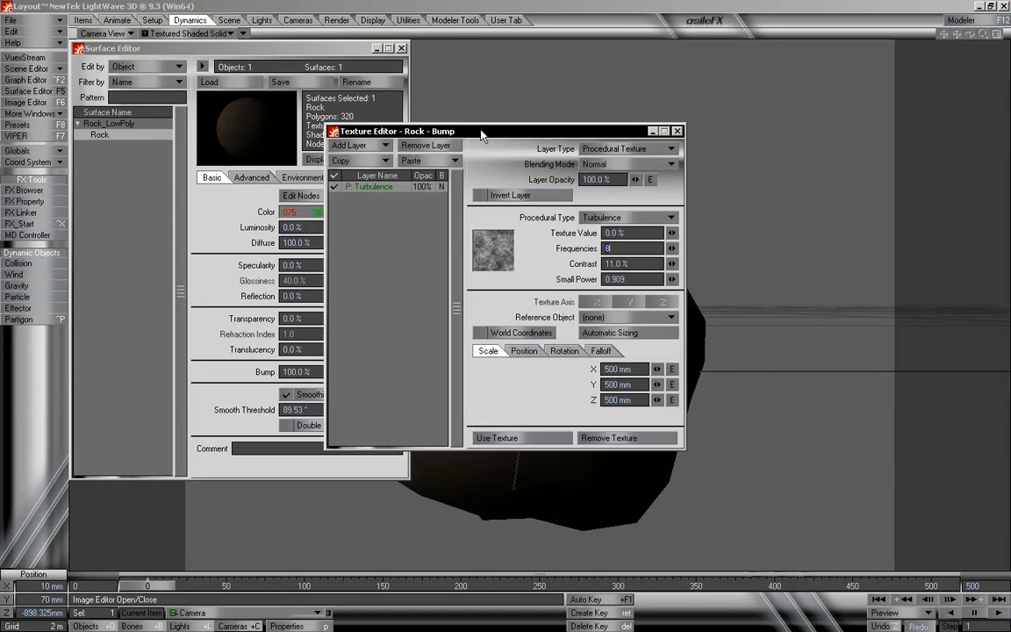
{"action": "mouse_move", "coordinate": [480, 131]}
{"action": "left_mouse_down"}
{"action": "mouse_move", "coordinate": [634, 130]}
{"action": "mouse_move", "coordinate": [550, 132]}
{"action": "mouse_move", "coordinate": [571, 133]}
{"action": "left_mouse_up"}
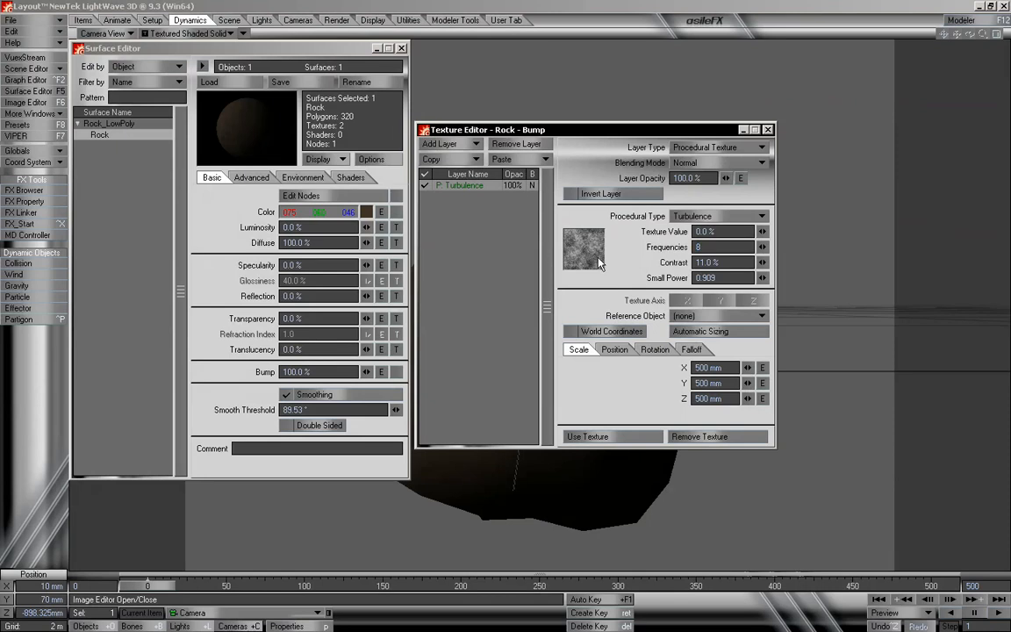
{"action": "left_click", "coordinate": [701, 435]}
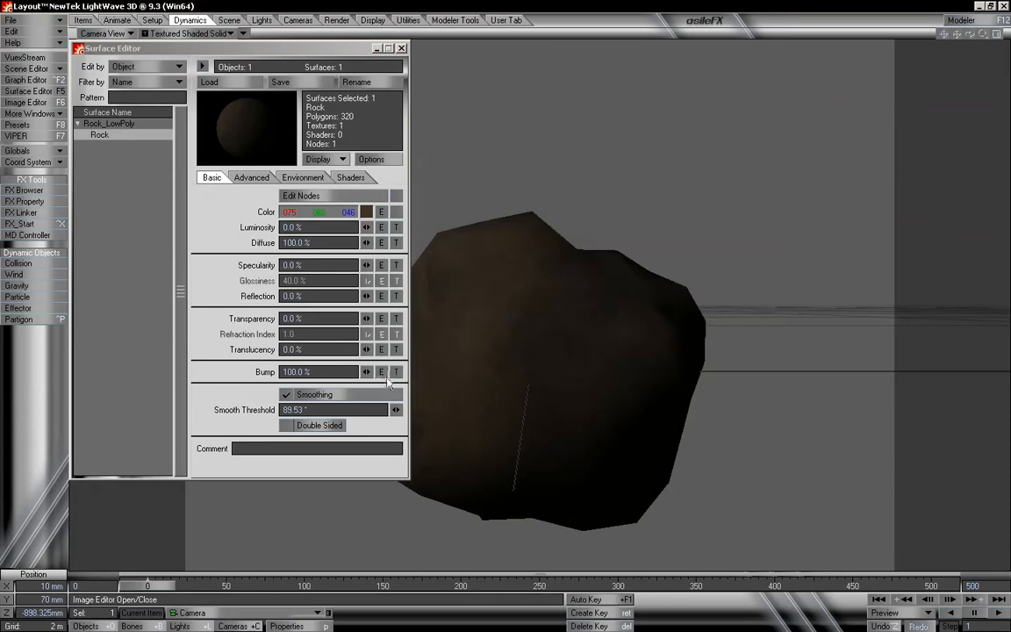
- Add a procedural Turbulence texture to the Rock surface's bump with 5 frequencies, 23% contrast and 0.601 small power
{"action": "left_click", "coordinate": [397, 372]}
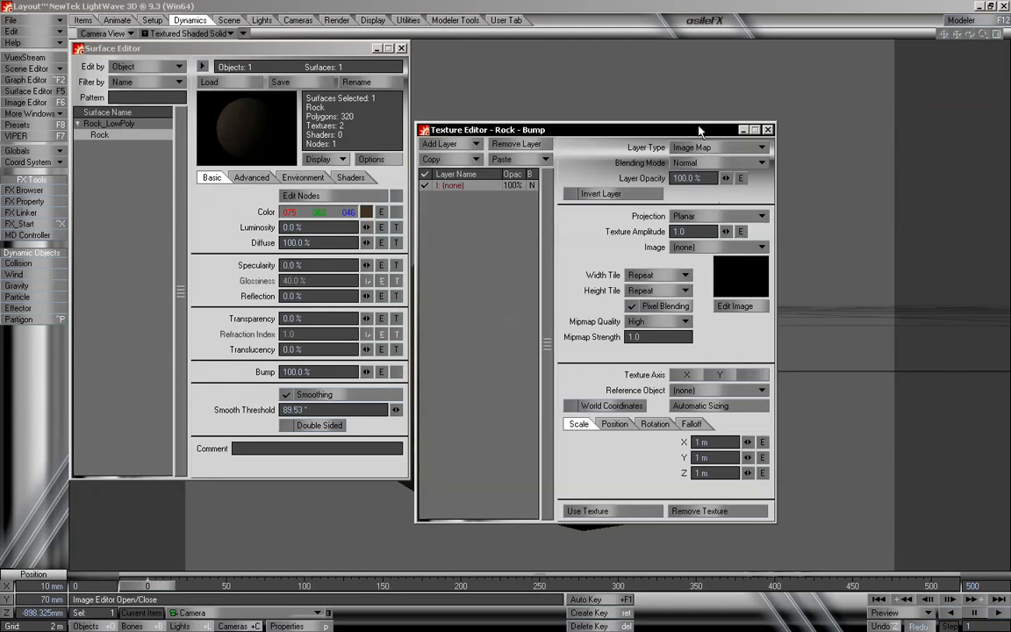
{"action": "left_click", "coordinate": [699, 149]}
{"action": "left_click", "coordinate": [699, 160]}
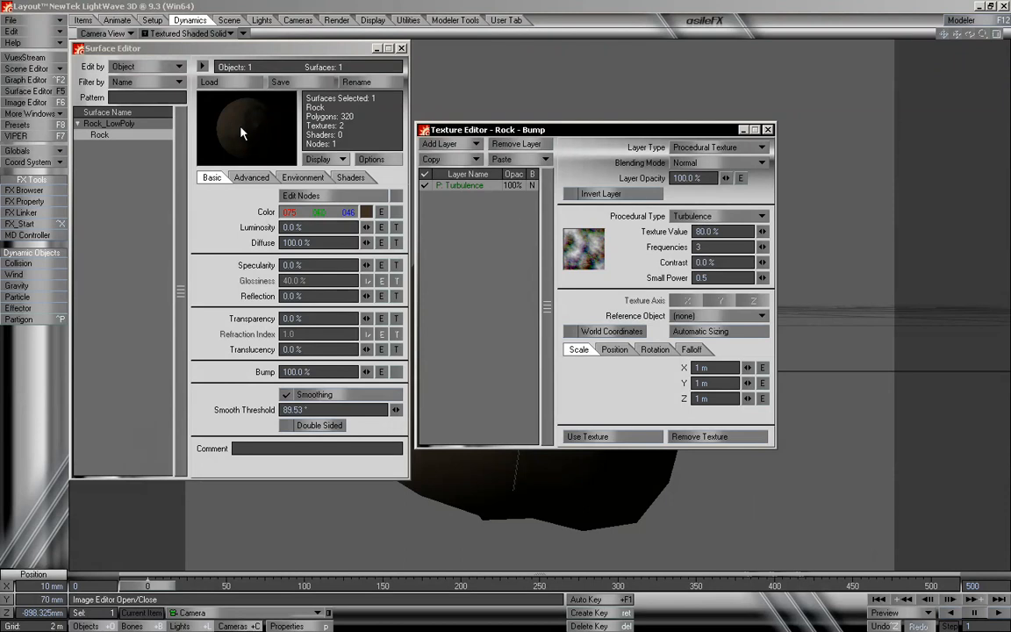
{"action": "left_click_drag", "start_coordinate": [762, 262], "coordinate": [774, 283]}
{"action": "left_click", "coordinate": [735, 247]}
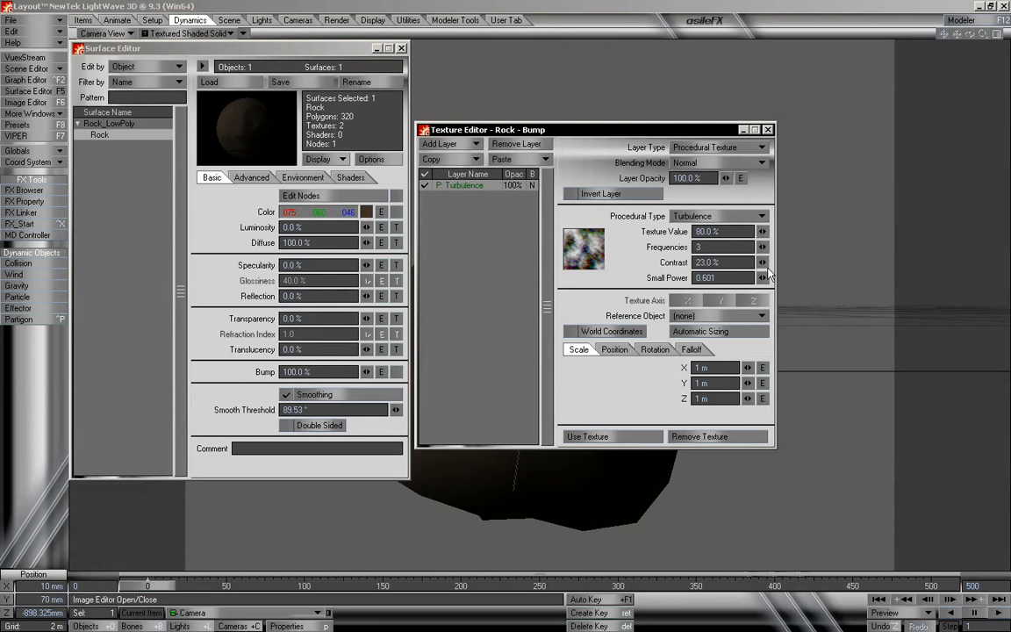
{"action": "type", "text": "17"}
{"action": "left_click", "coordinate": [761, 246]}
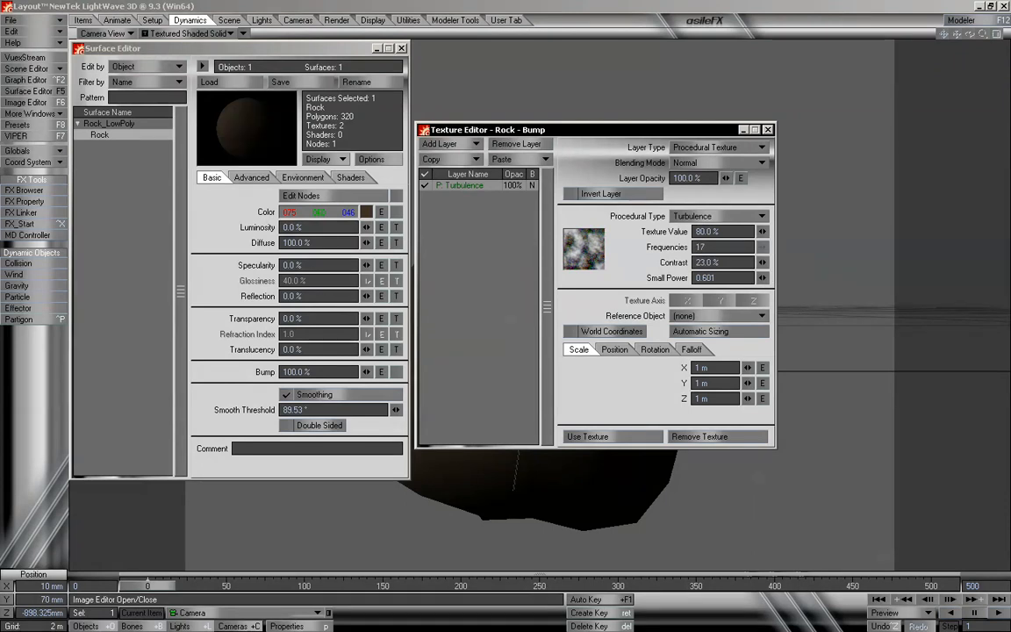
{"action": "mouse_move", "coordinate": [762, 246]}
{"action": "left_mouse_down"}
{"action": "mouse_move", "coordinate": [751, 247]}
{"action": "mouse_move", "coordinate": [766, 247]}
{"action": "left_mouse_up"}
- Set the bump turbulence's scale to 500 mm on all axes and apply the texture
{"action": "left_click_drag", "start_coordinate": [722, 367], "coordinate": [635, 372]}
{"action": "type", "text": ".5"}
{"action": "key", "text": "Tab"}
{"action": "type", "text": ".5"}
{"action": "key", "text": "Tab"}
{"action": "type", "text": ".5"}
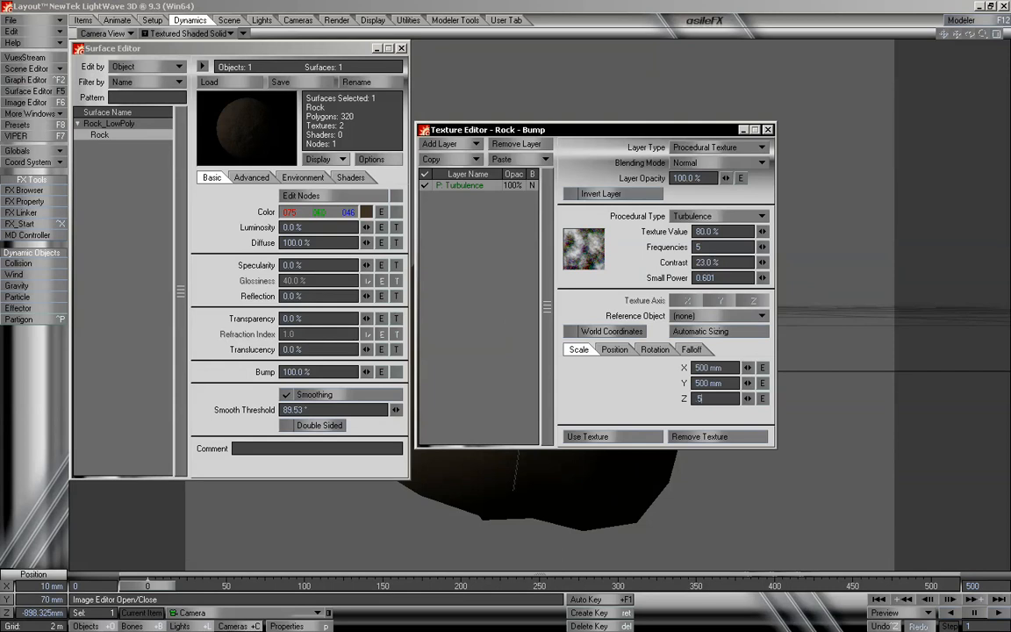
{"action": "key", "text": "Tab"}
{"action": "left_click", "coordinate": [618, 436]}
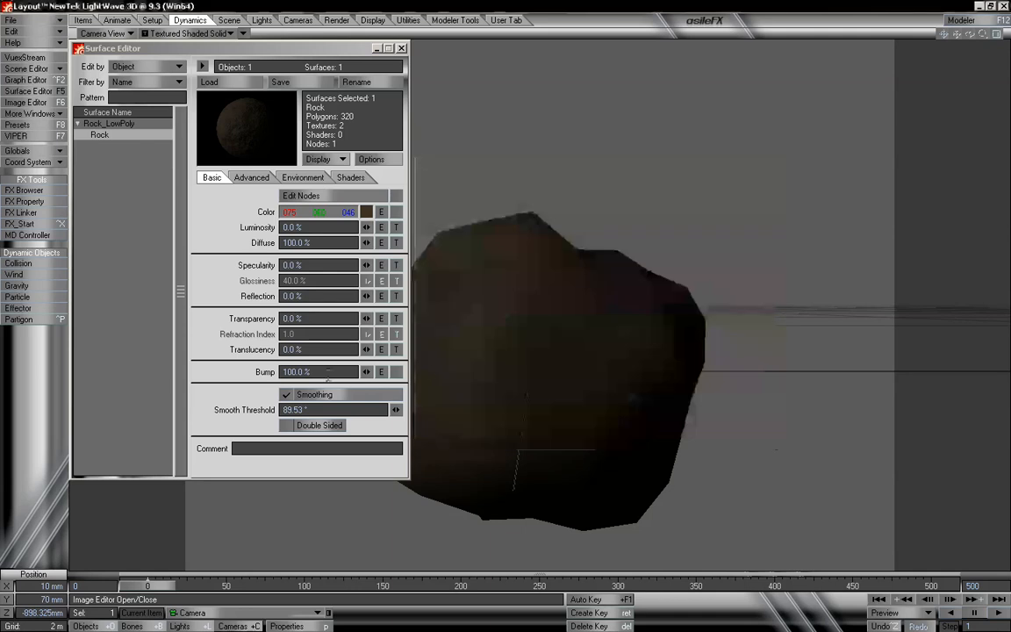
- Set the Rock surface's bump strength to 200% and close the Surface Editor
{"action": "left_click_drag", "start_coordinate": [328, 371], "coordinate": [222, 371]}
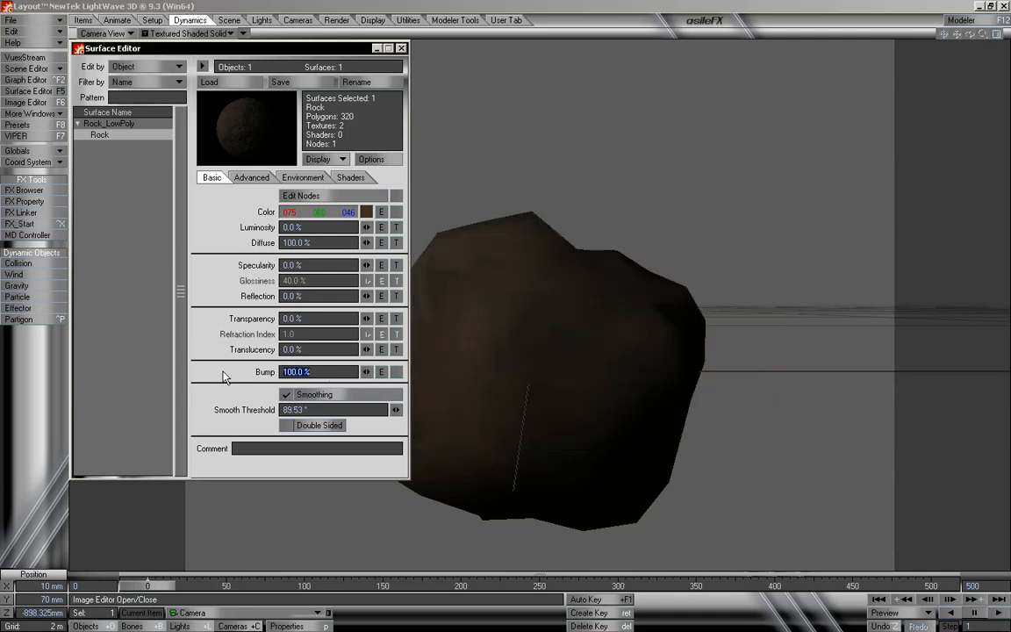
{"action": "type", "text": "200"}
{"action": "key", "text": "Tab"}
{"action": "left_click", "coordinate": [400, 48]}
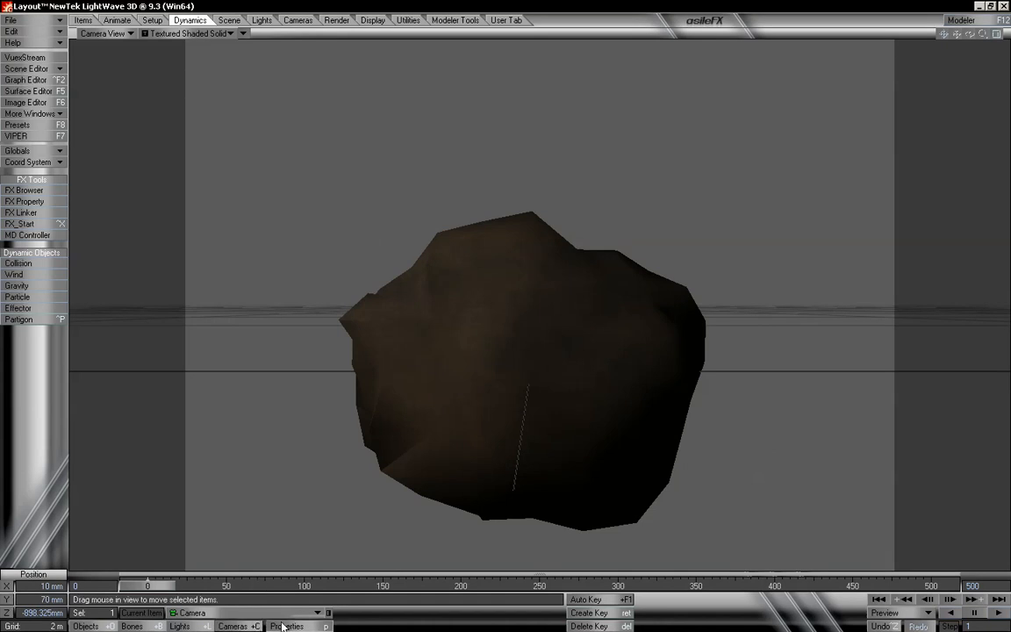
- Set the camera's resolution to HDTV (1280 x 720) and its antialiasing to PLD 4-Pass
{"action": "key", "text": "p"}
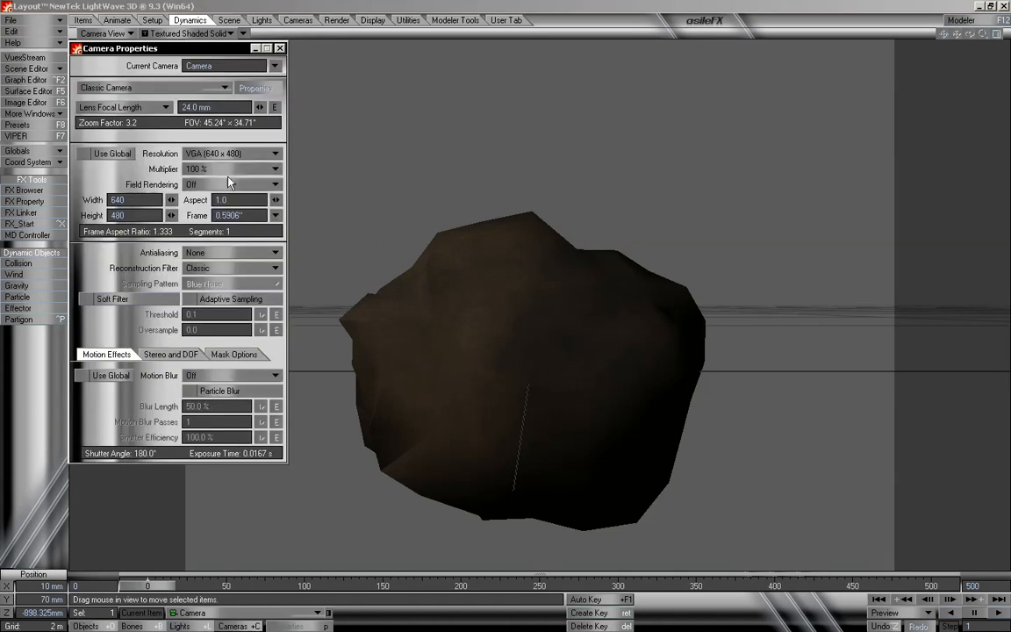
{"action": "left_click", "coordinate": [246, 159]}
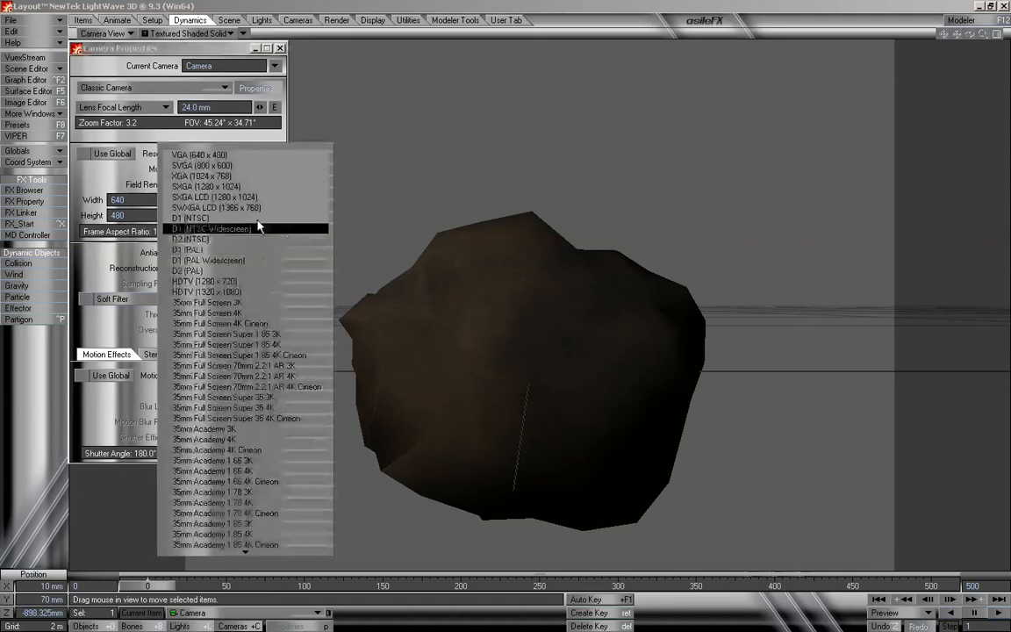
{"action": "left_click", "coordinate": [256, 282]}
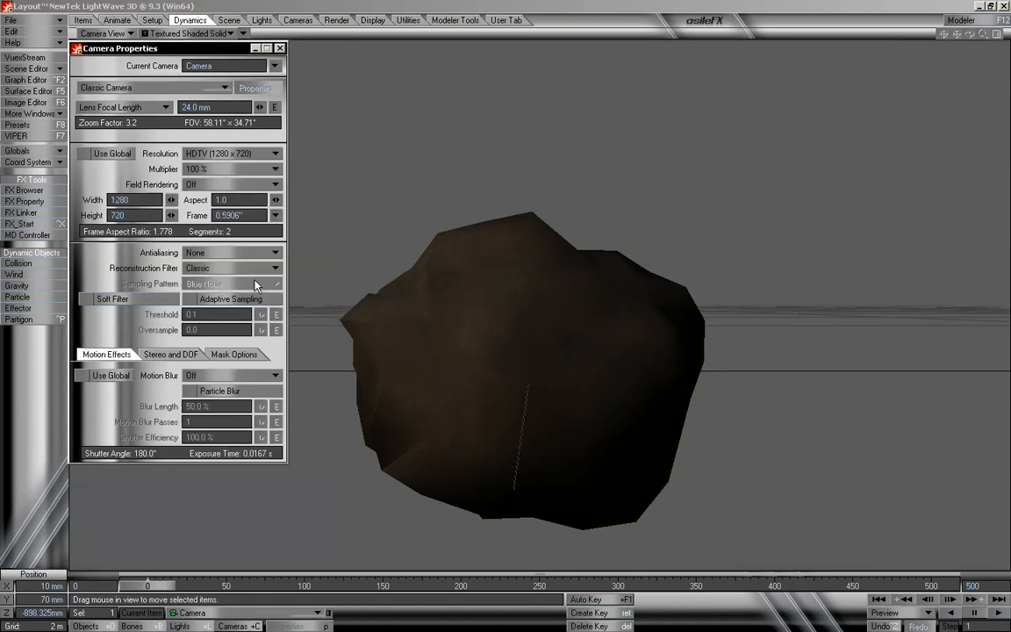
{"action": "left_click", "coordinate": [230, 253]}
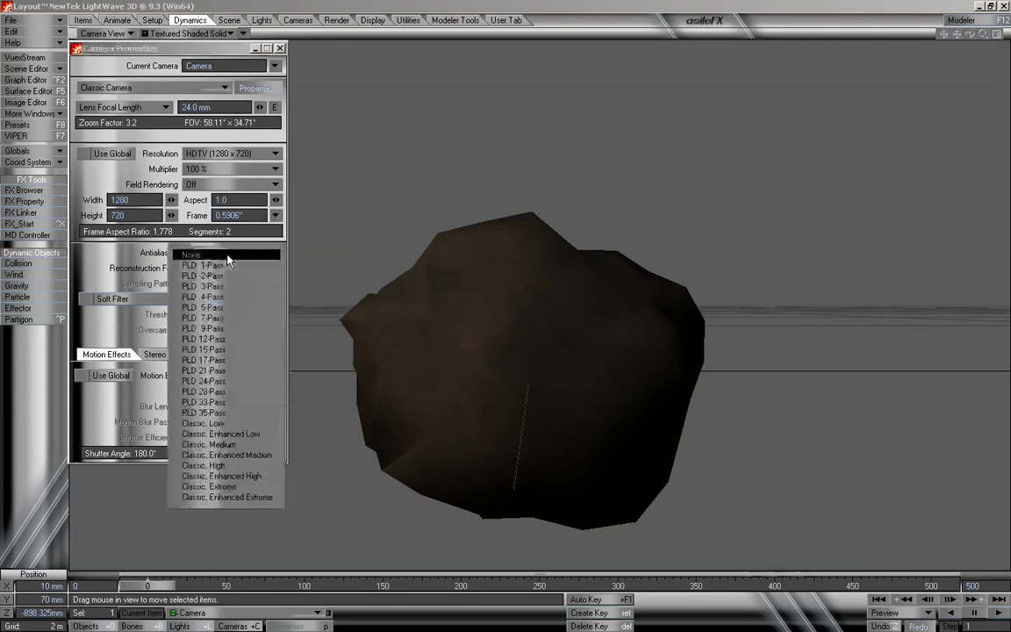
{"action": "left_click", "coordinate": [241, 298]}
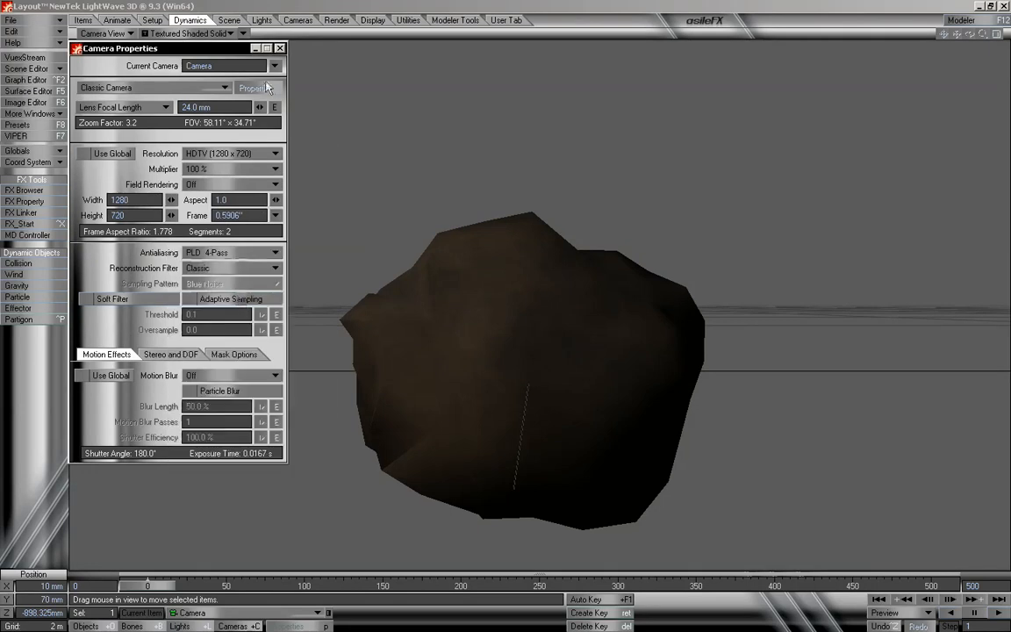
{"action": "left_click", "coordinate": [279, 47]}
- Render the current frame to check the rock's bump texture, then close the render
{"action": "left_click", "coordinate": [336, 19]}
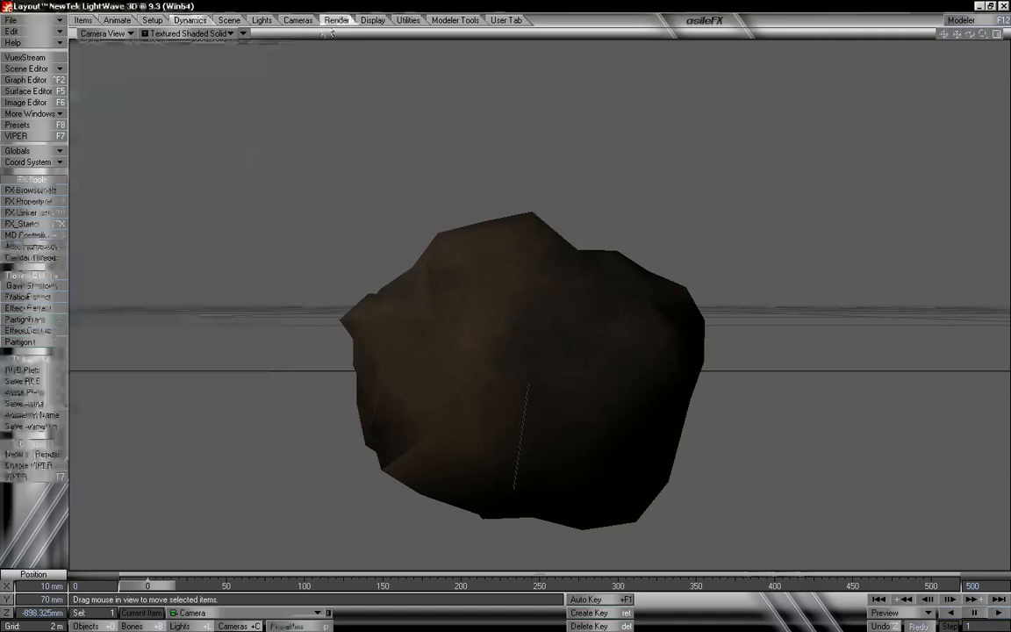
{"action": "left_click", "coordinate": [28, 201]}
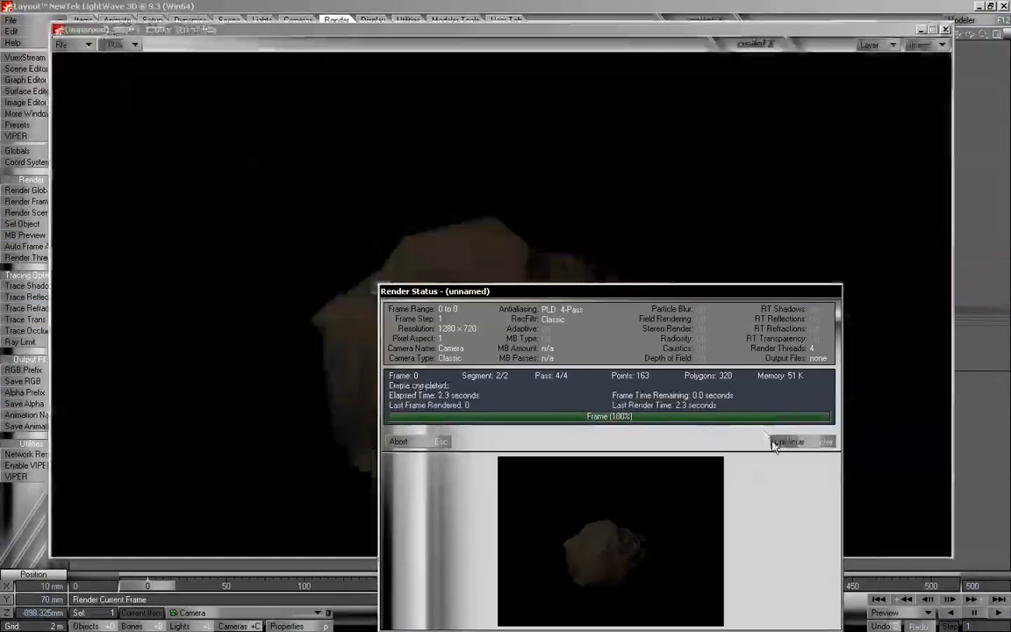
{"action": "left_click", "coordinate": [786, 442]}
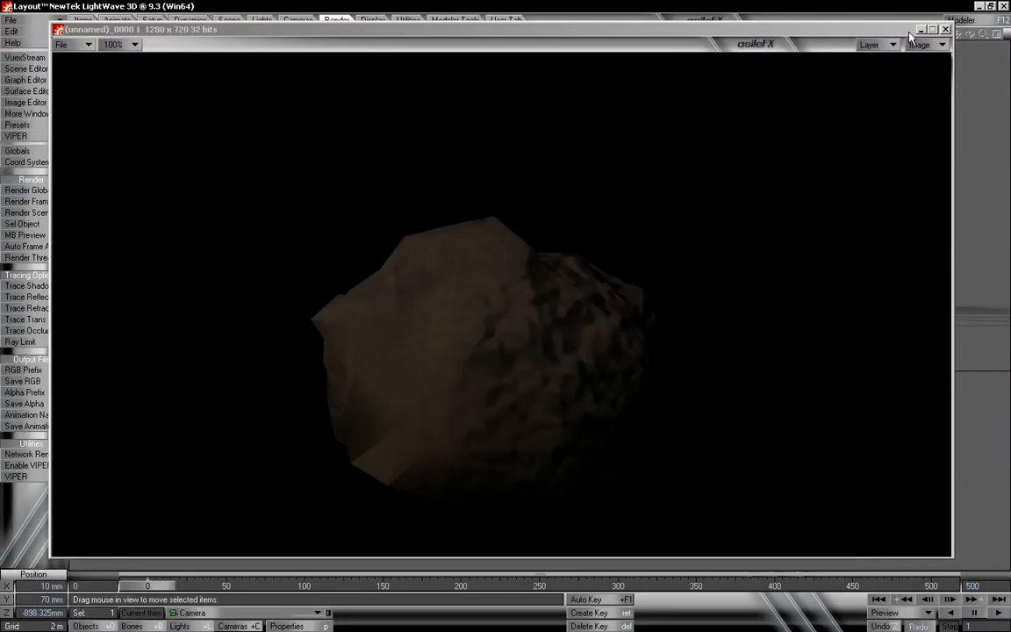
{"action": "left_click", "coordinate": [945, 30]}
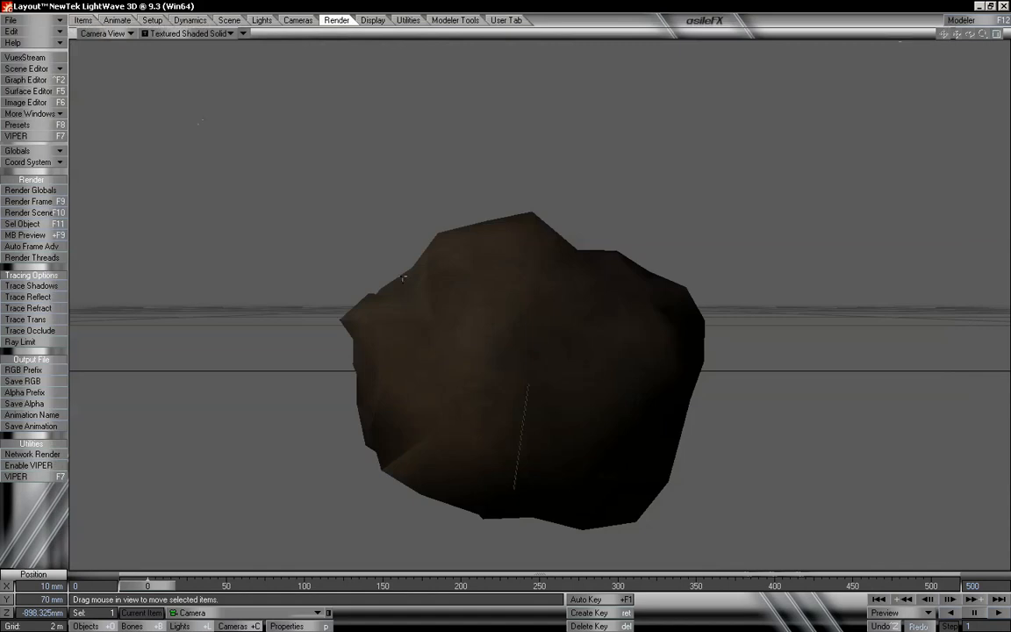
- Refine the Rock surface's bump turbulence to 9 frequencies, 43% contrast and a 0.2 m scale, and apply it
{"action": "left_click", "coordinate": [29, 91]}
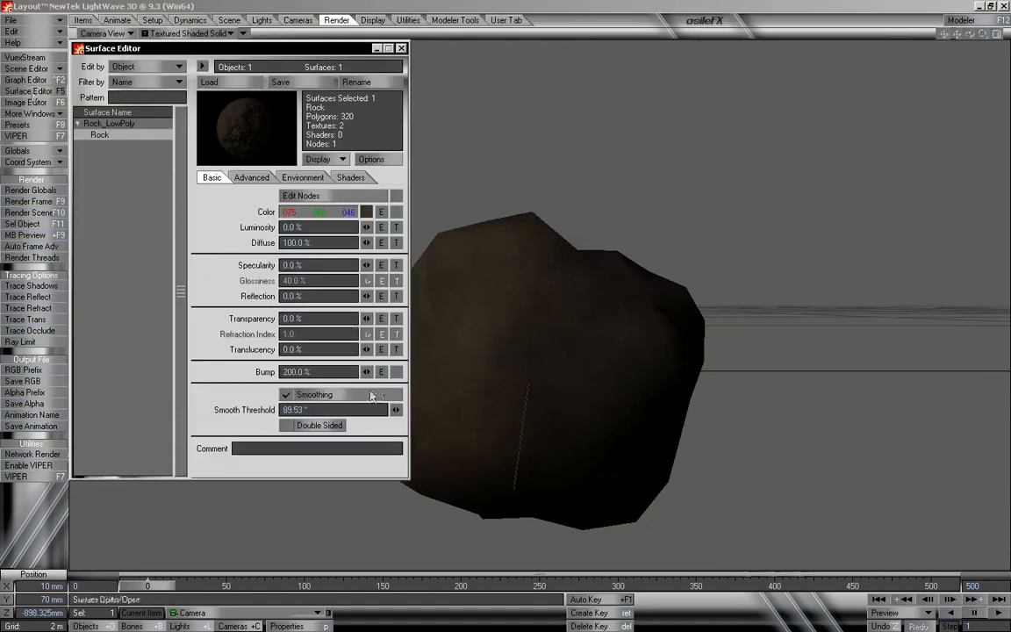
{"action": "left_click", "coordinate": [395, 371]}
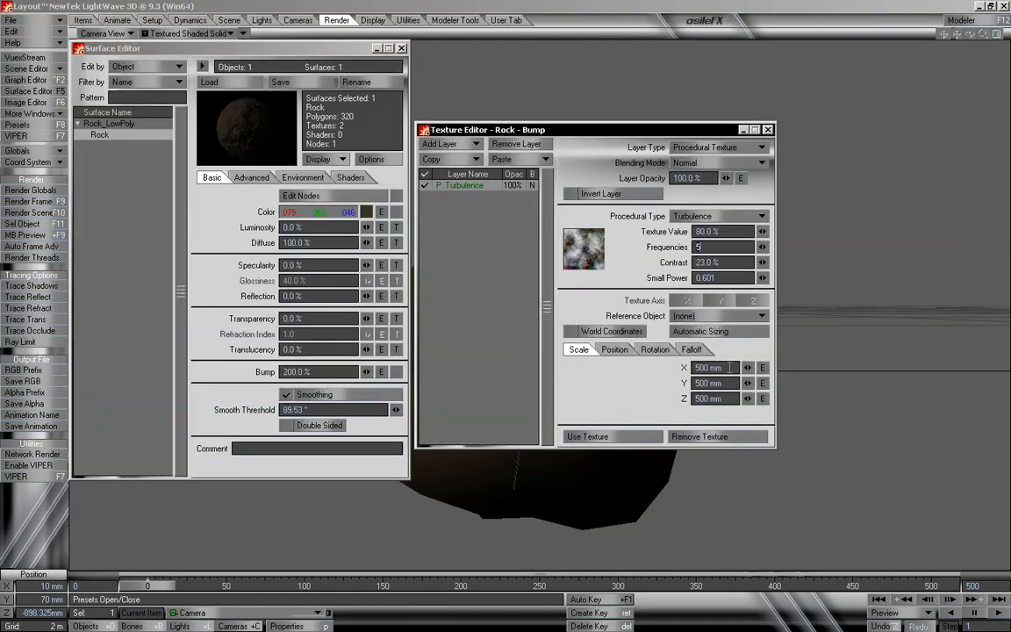
{"action": "type", "text": "9"}
{"action": "left_click_drag", "start_coordinate": [761, 262], "coordinate": [781, 263]}
{"action": "left_click", "coordinate": [713, 367]}
{"action": "type", "text": "200"}
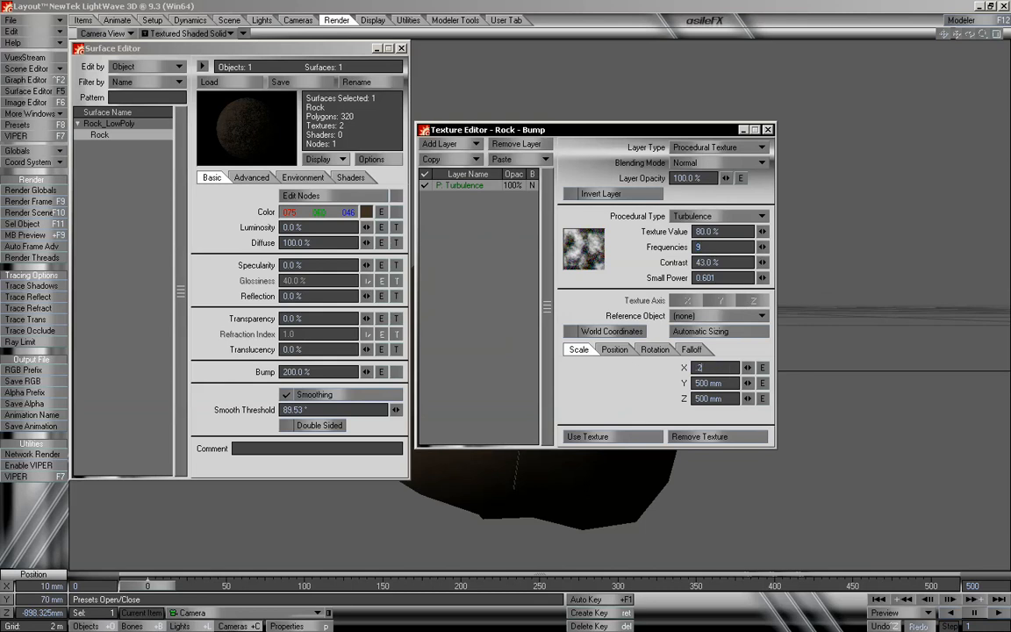
{"action": "key", "text": "Tab"}
{"action": "type", "text": "2"}
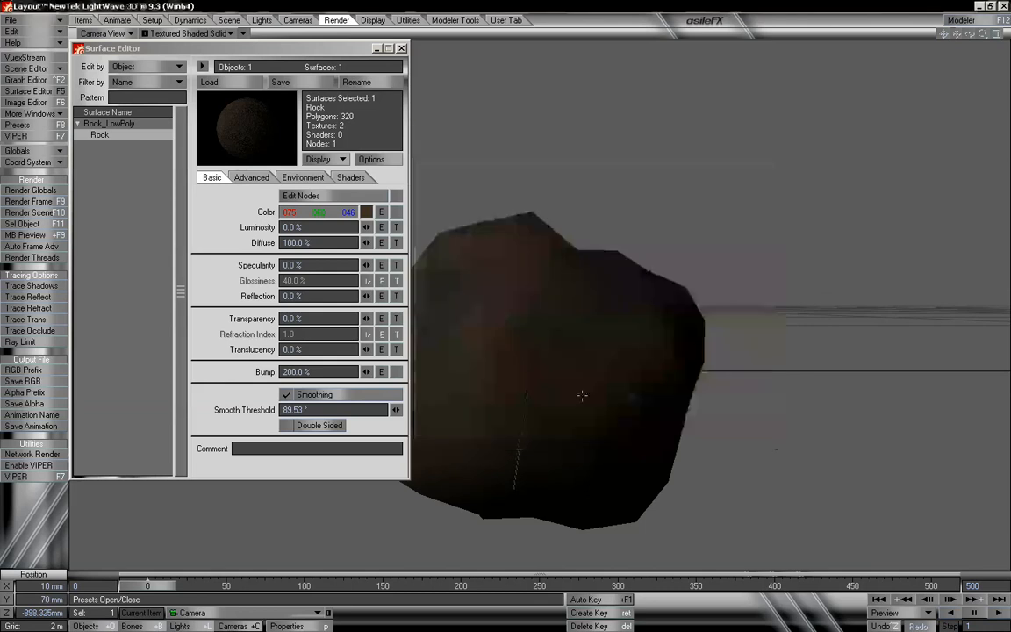
{"action": "left_click", "coordinate": [605, 436]}
{"action": "left_click", "coordinate": [399, 47]}
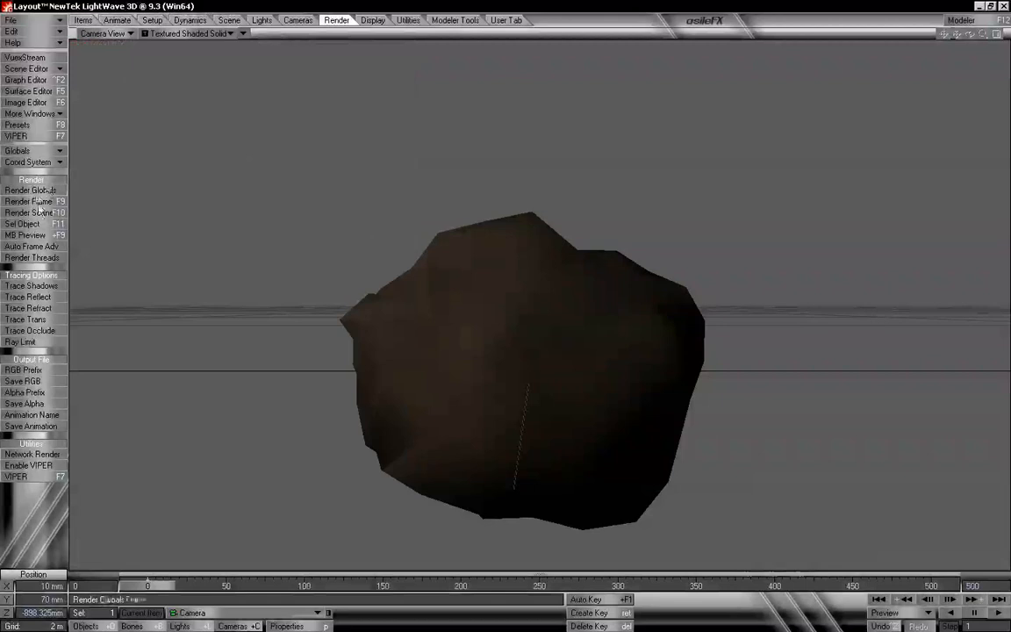
- Render the current frame again to inspect the finer bump detail, and close the render
{"action": "left_click", "coordinate": [40, 201]}
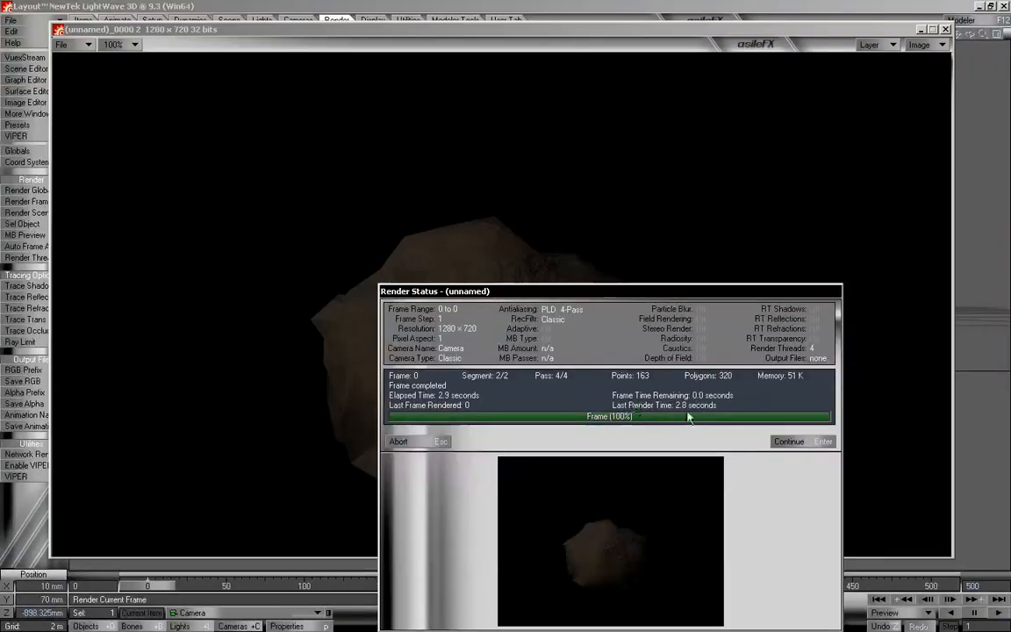
{"action": "left_click", "coordinate": [792, 440]}
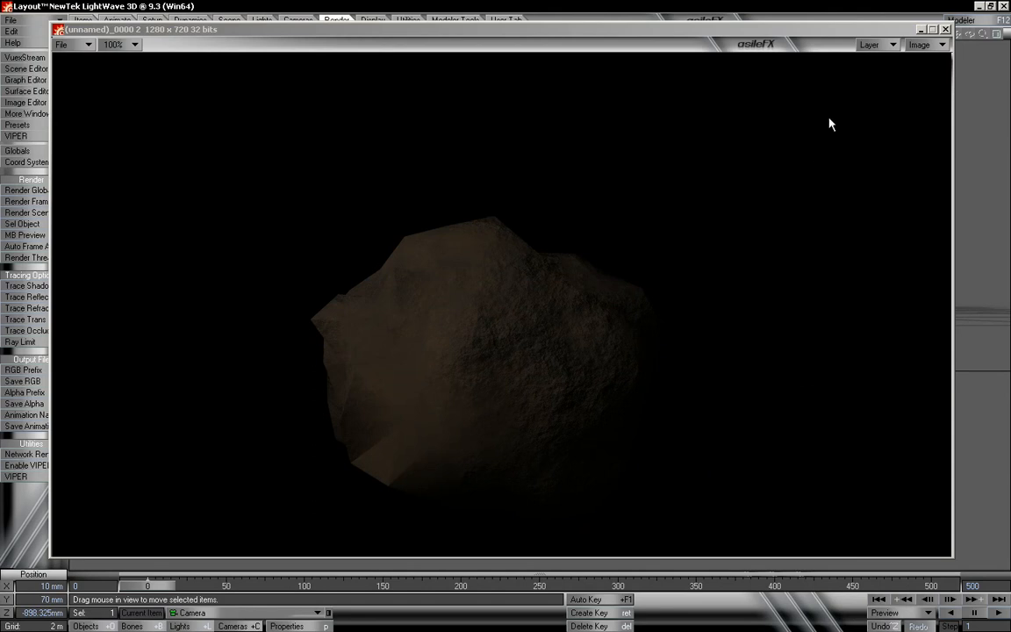
{"action": "left_click", "coordinate": [945, 29]}
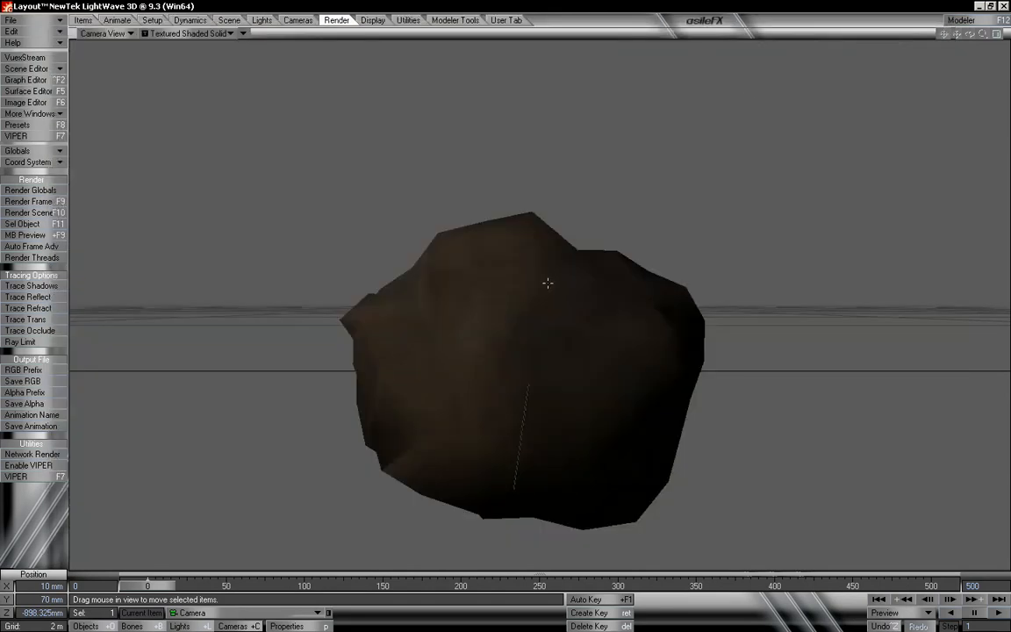
- Raise the Rock surface's smooth threshold to 133.67°, render the current frame to check it, and close the render
{"action": "left_click", "coordinate": [45, 91]}
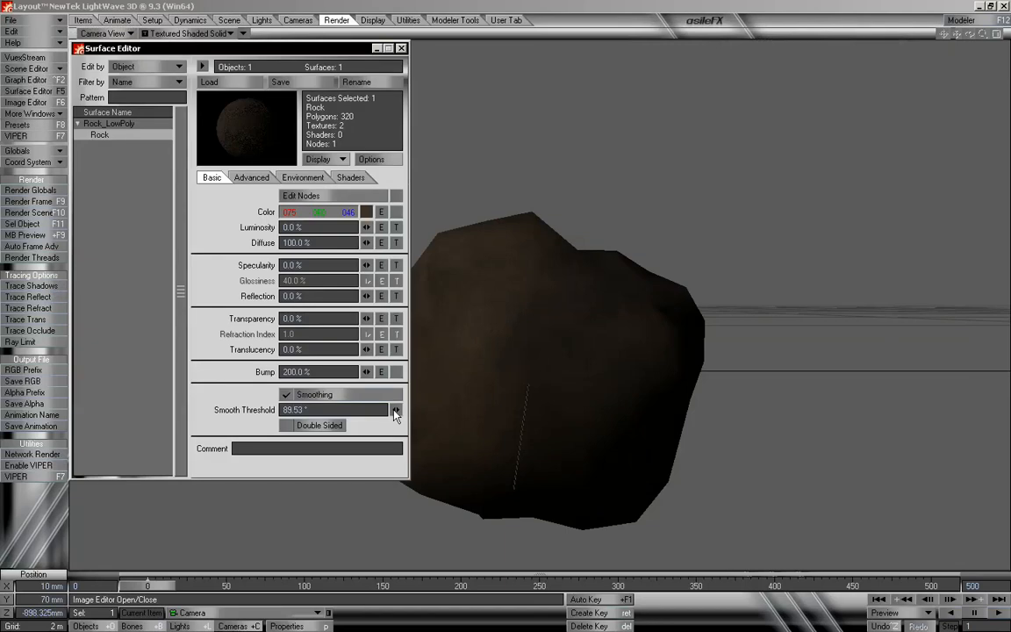
{"action": "left_click_drag", "start_coordinate": [393, 415], "coordinate": [395, 412]}
{"action": "left_click", "coordinate": [401, 49]}
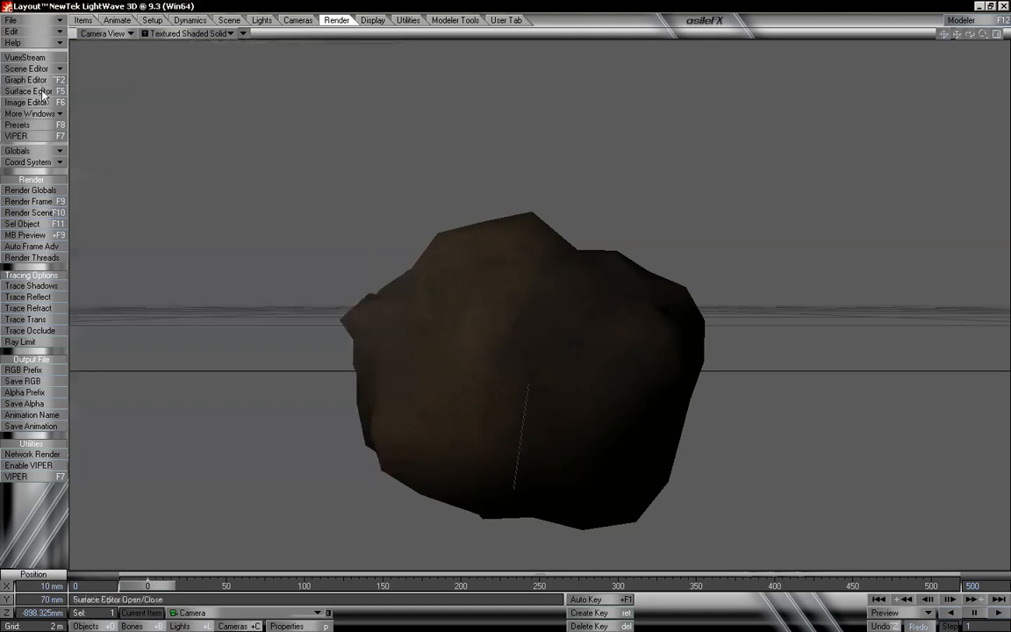
{"action": "left_click", "coordinate": [35, 201]}
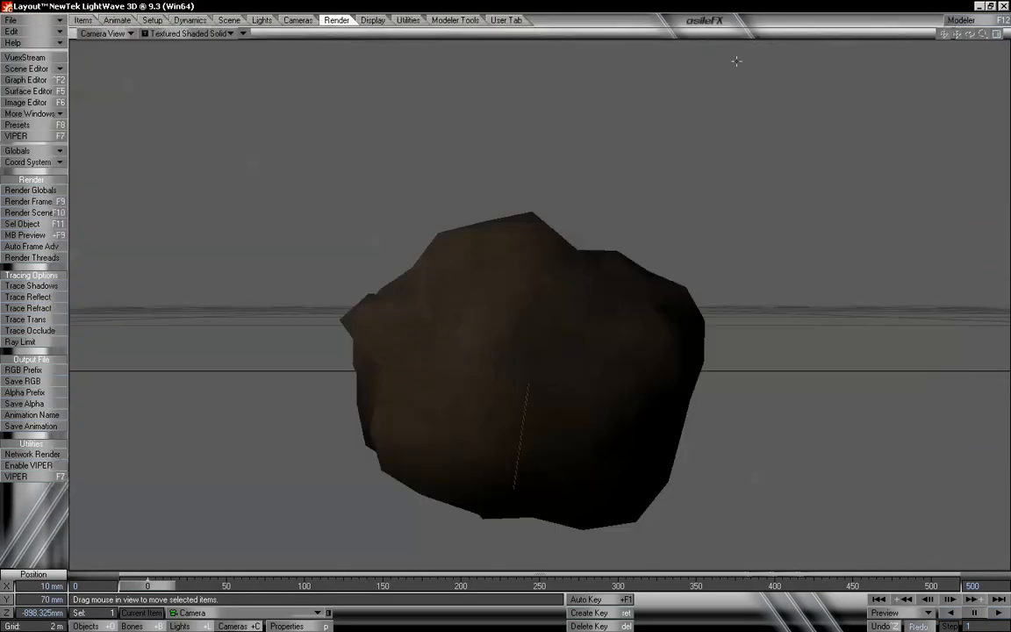
{"action": "left_click", "coordinate": [945, 29]}
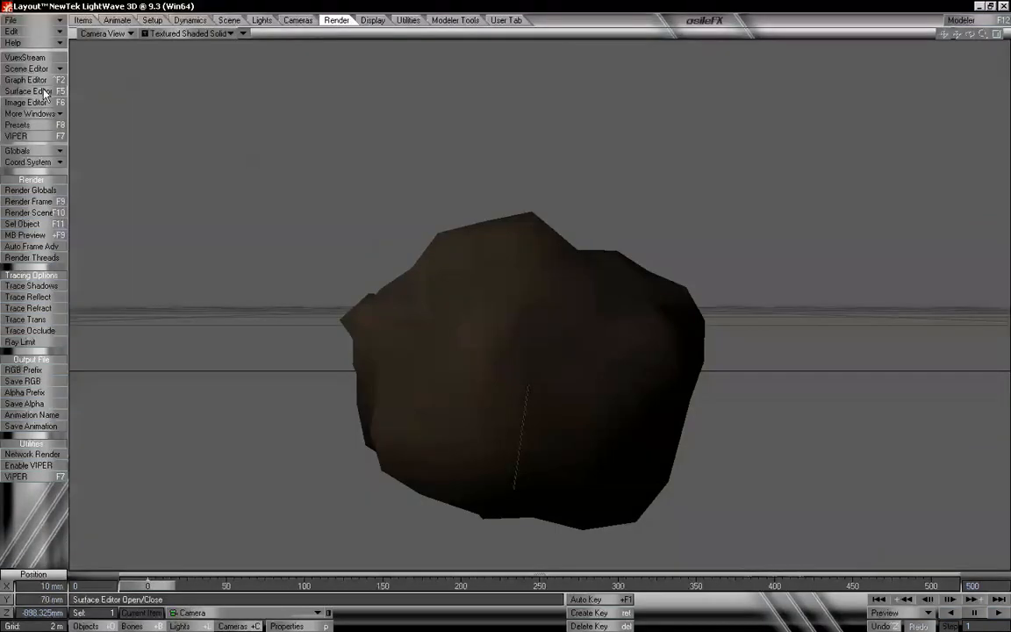
- Set the Rock surface's bump to 250%, render the current frame to check the result, and close the render
{"action": "left_click", "coordinate": [47, 89]}
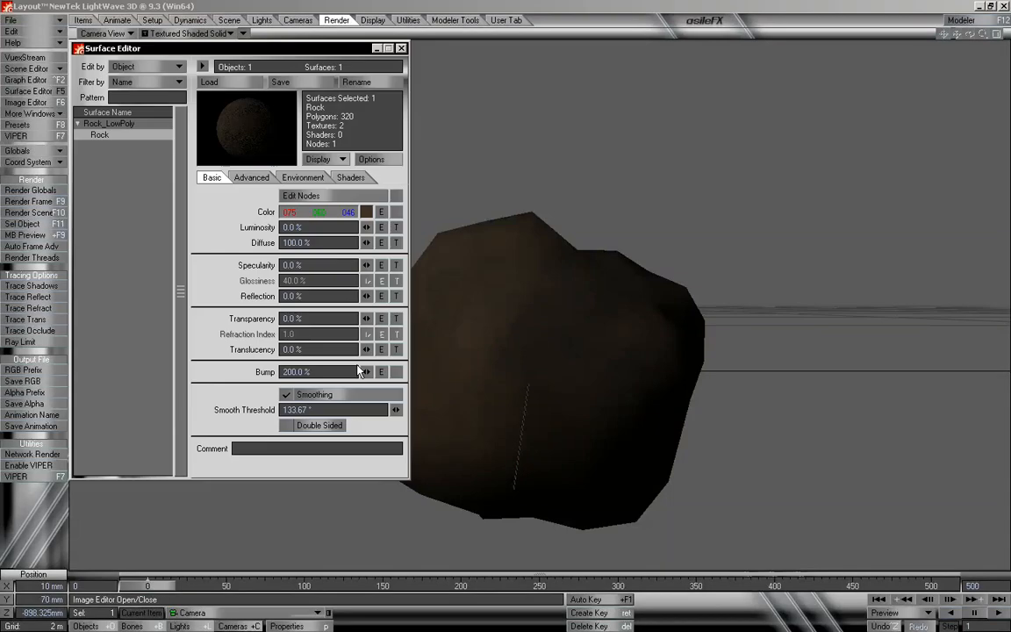
{"action": "left_click", "coordinate": [316, 371]}
{"action": "type", "text": "250"}
{"action": "key", "text": "Return"}
{"action": "left_click", "coordinate": [401, 48]}
{"action": "key", "text": "F9"}
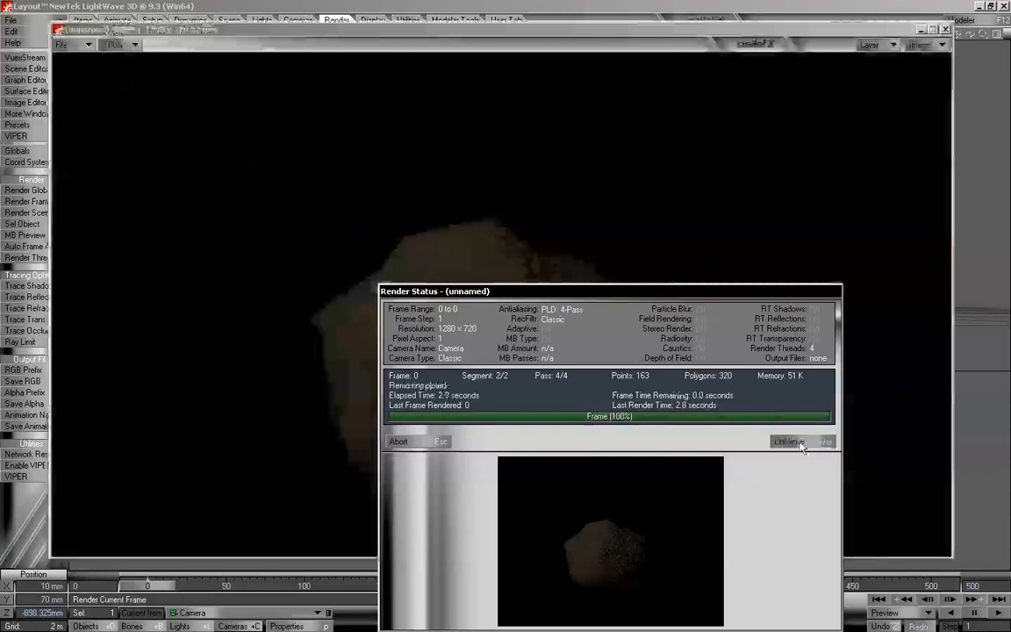
{"action": "left_click", "coordinate": [789, 441]}
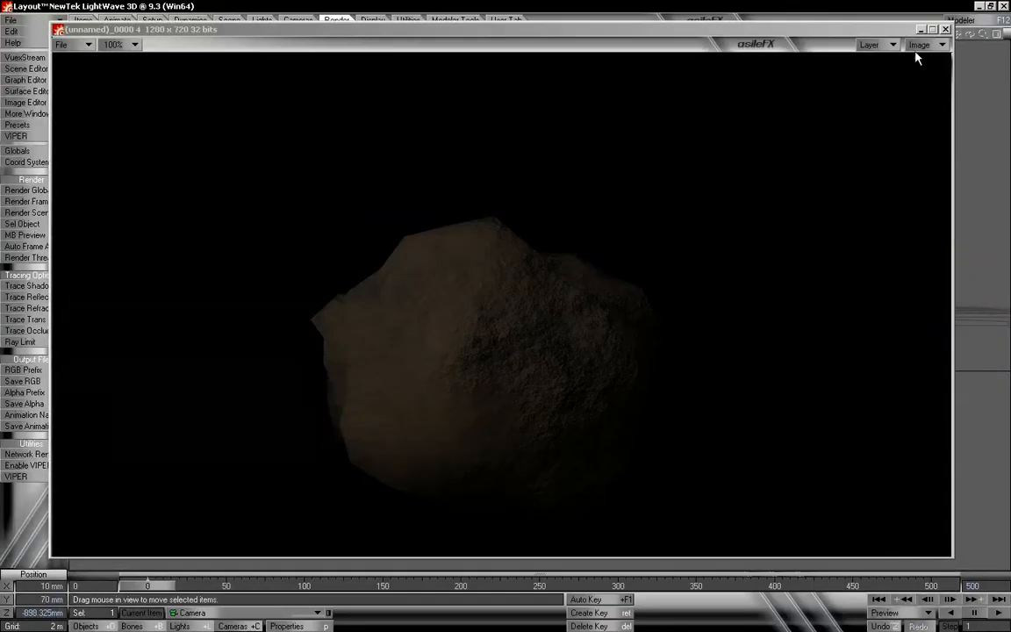
{"action": "left_click", "coordinate": [944, 31]}
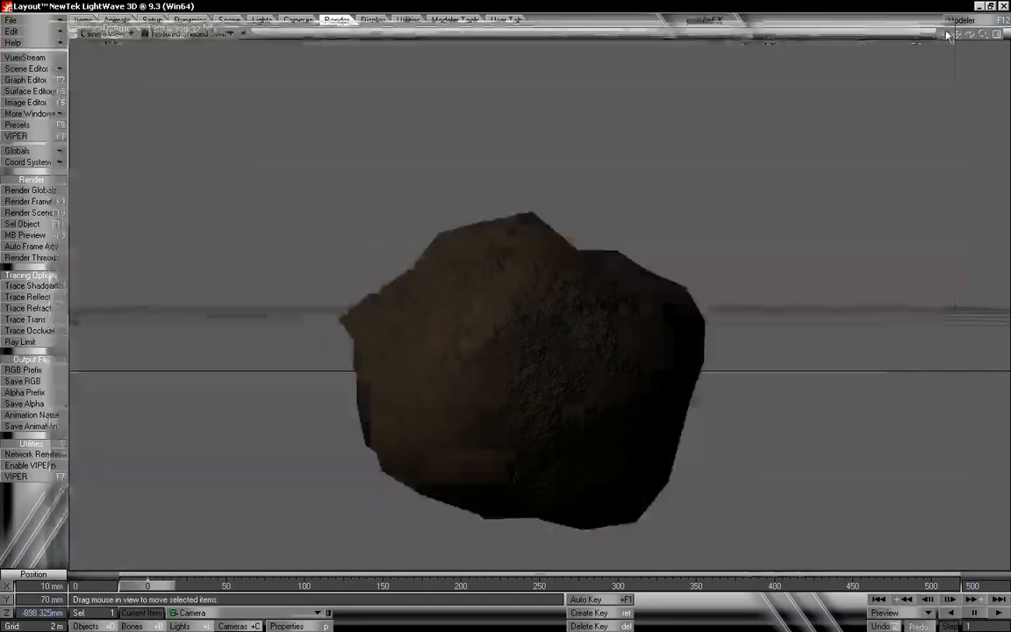
- Switch to Modeler to inspect the Rock_LowPoly mesh from another angle, and return to Layout
{"action": "left_click", "coordinate": [959, 19]}
{"action": "key", "text": "shift+h"}
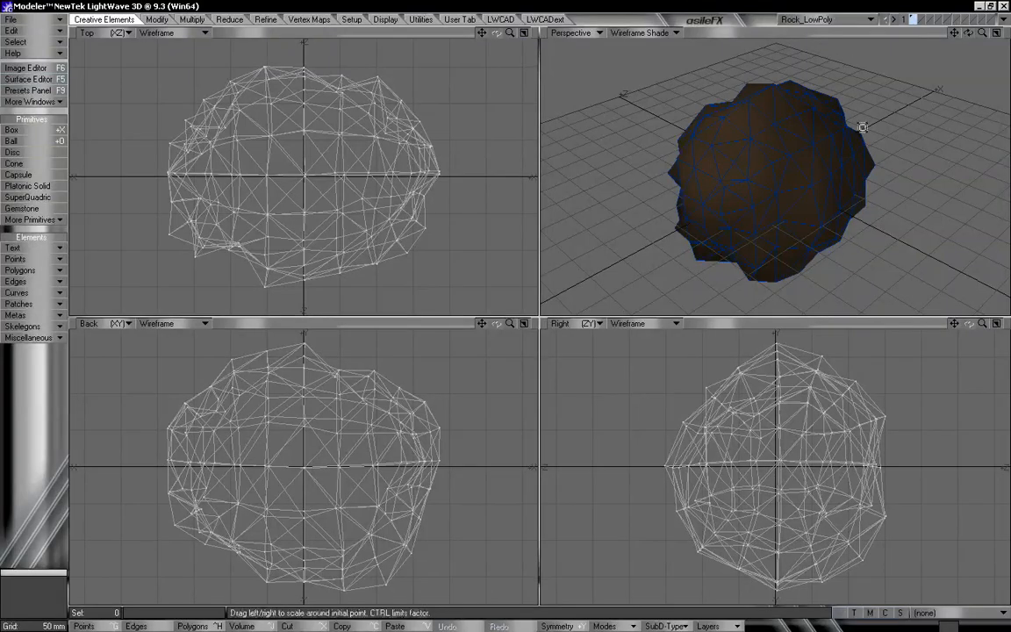
{"action": "left_click_drag", "start_coordinate": [860, 124], "coordinate": [781, 143], "text": "alt"}
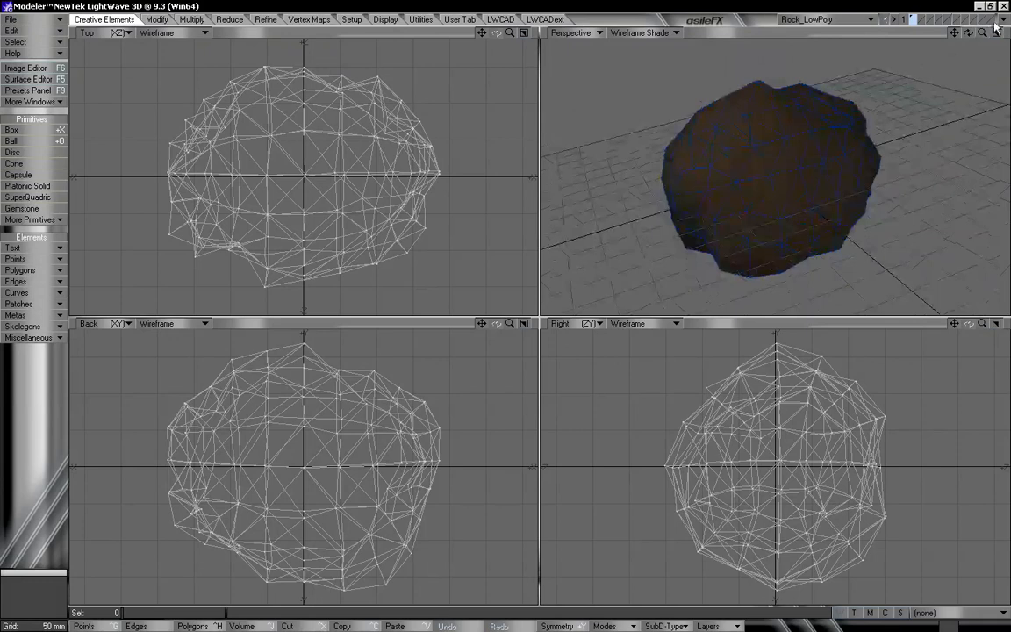
{"action": "left_click", "coordinate": [901, 19]}
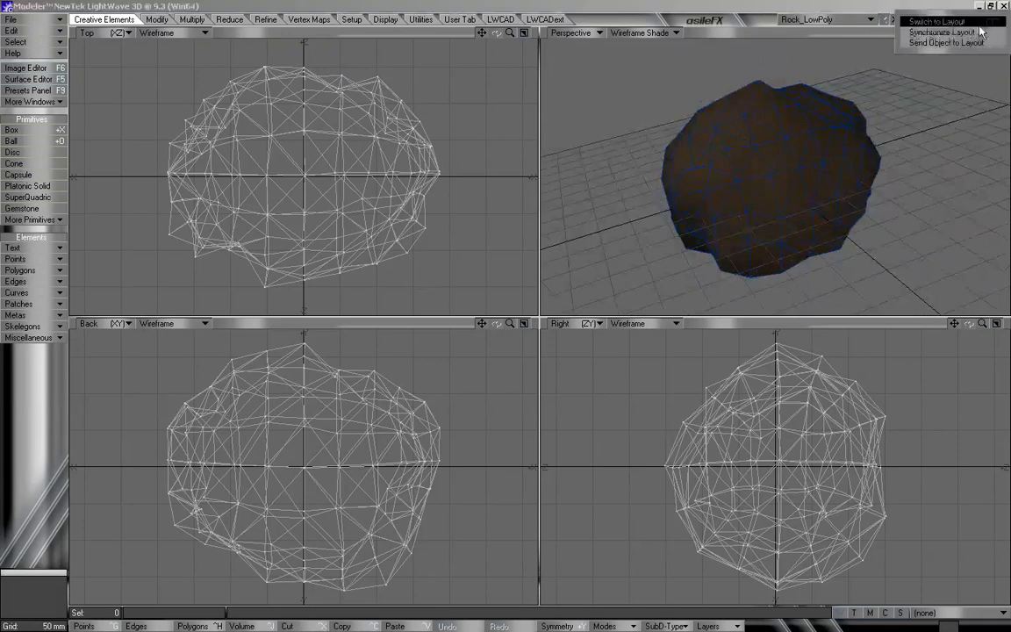
{"action": "left_click", "coordinate": [948, 21]}
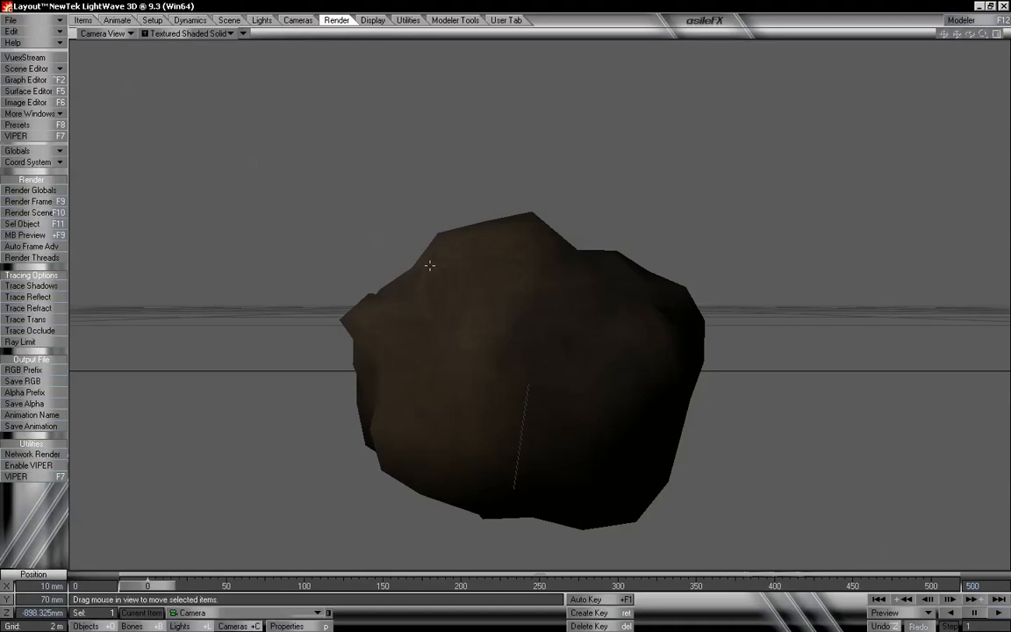
- Select the Rock_LowPoly object and save it with its surface settings
{"action": "left_click", "coordinate": [26, 20]}
{"action": "mouse_move", "coordinate": [35, 28]}
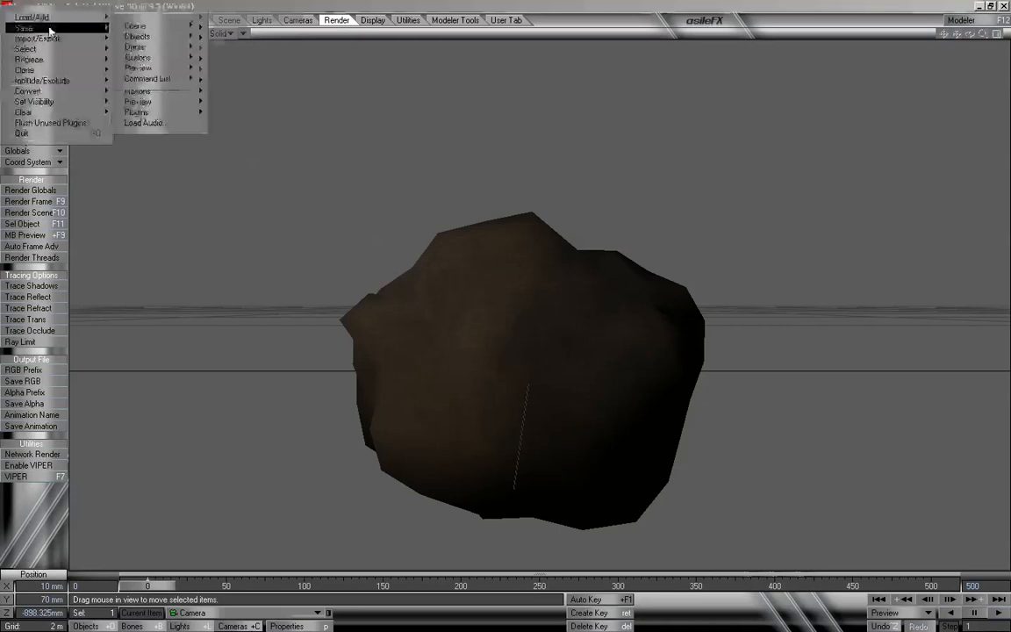
{"action": "mouse_move", "coordinate": [183, 28]}
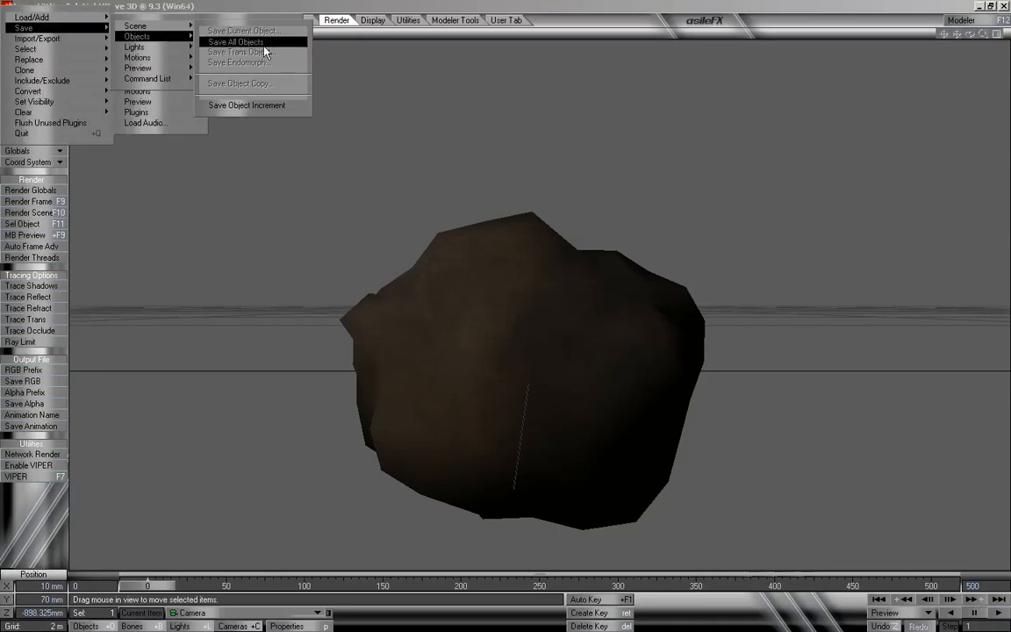
{"action": "left_click", "coordinate": [509, 296]}
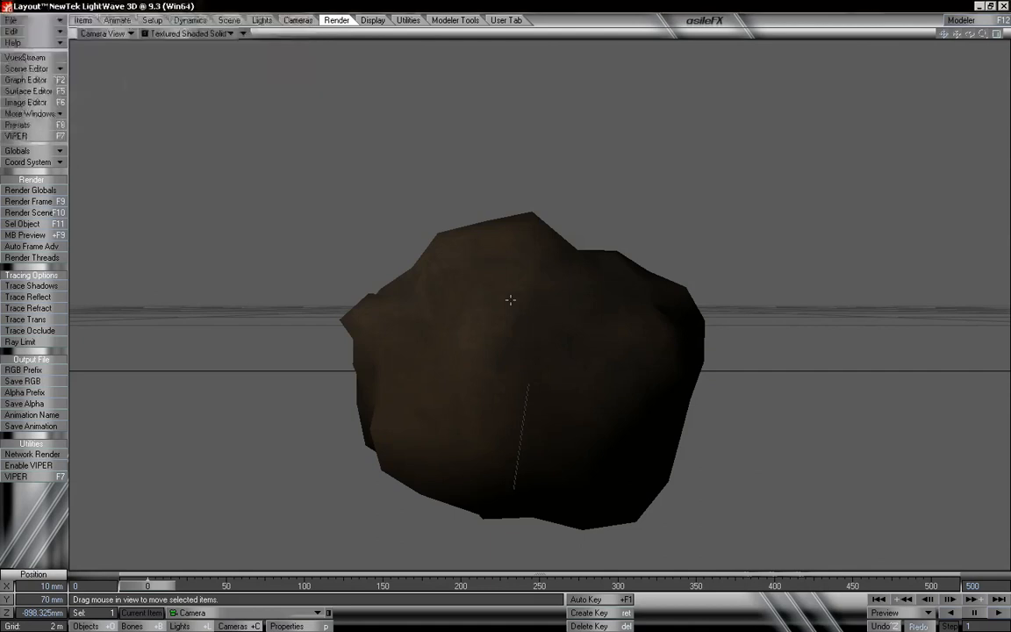
{"action": "left_click", "coordinate": [516, 302]}
{"action": "left_click", "coordinate": [29, 21]}
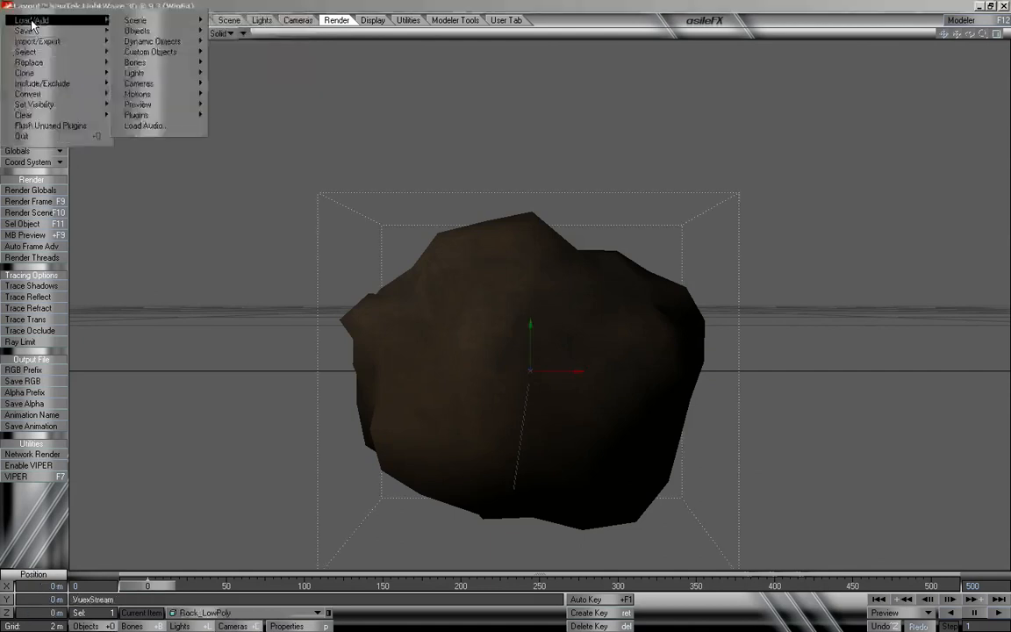
{"action": "mouse_move", "coordinate": [75, 24]}
{"action": "mouse_move", "coordinate": [24, 31]}
{"action": "mouse_move", "coordinate": [149, 36]}
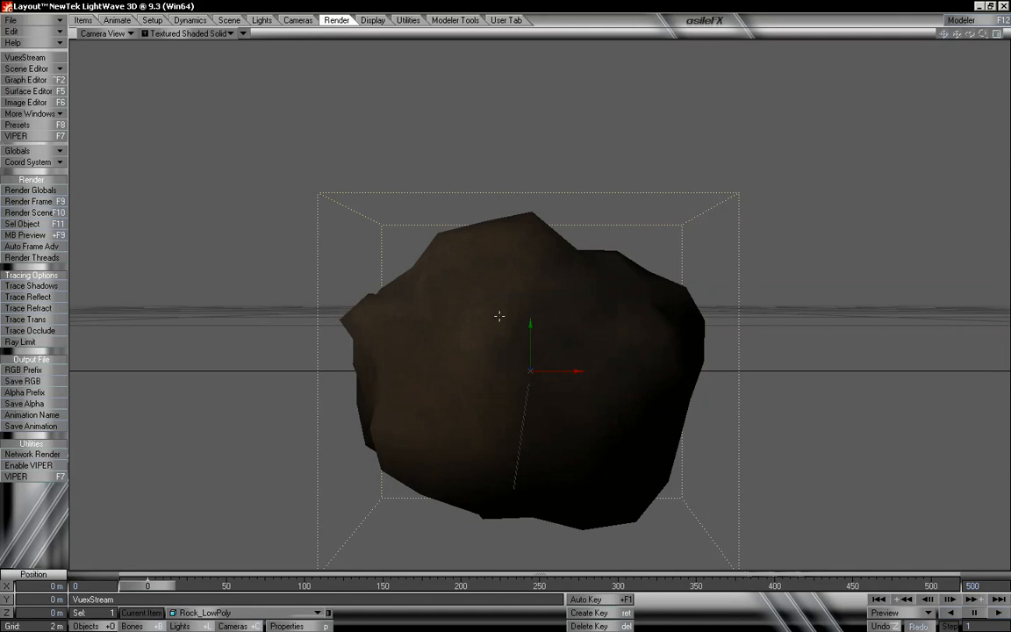
- Pull the camera back from the rock and rotate it to heading -2.60° and pitch -16.10° to frame the emitter
{"action": "key", "text": "shift+c"}
{"action": "mouse_move", "coordinate": [523, 239]}
{"action": "left_mouse_down"}
{"action": "mouse_move", "coordinate": [530, 351]}
{"action": "mouse_move", "coordinate": [537, 312]}
{"action": "mouse_move", "coordinate": [513, 136]}
{"action": "mouse_move", "coordinate": [519, 259]}
{"action": "left_mouse_up"}
{"action": "key", "text": "y"}
{"action": "key", "text": "t"}
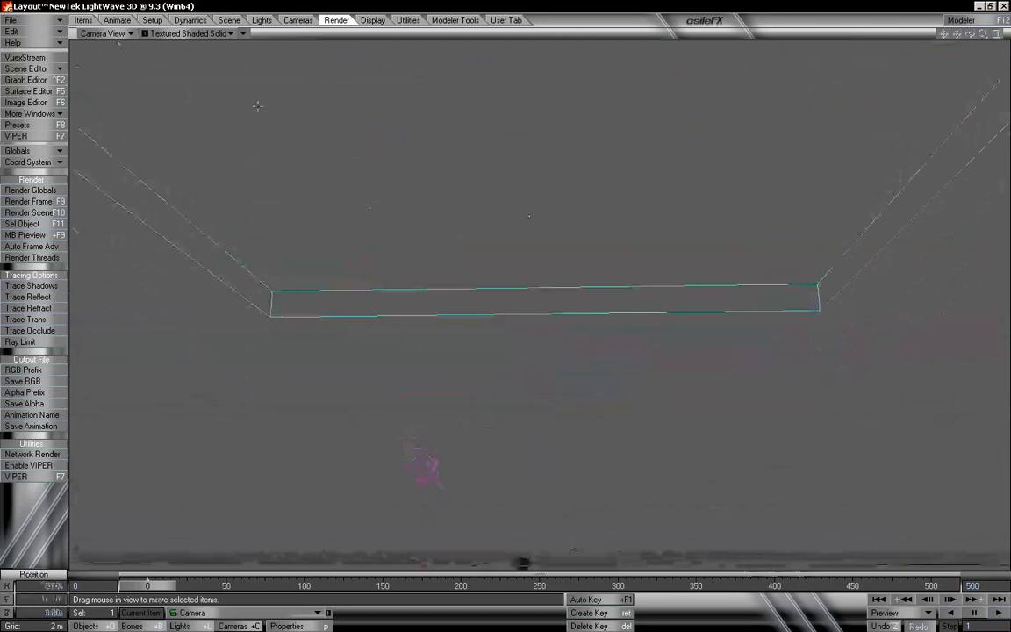
- Switch the viewport to Perspective to show the whole setup, and select Emitter_Main with the Move tool active
{"action": "left_click", "coordinate": [83, 34]}
{"action": "left_click", "coordinate": [103, 97]}
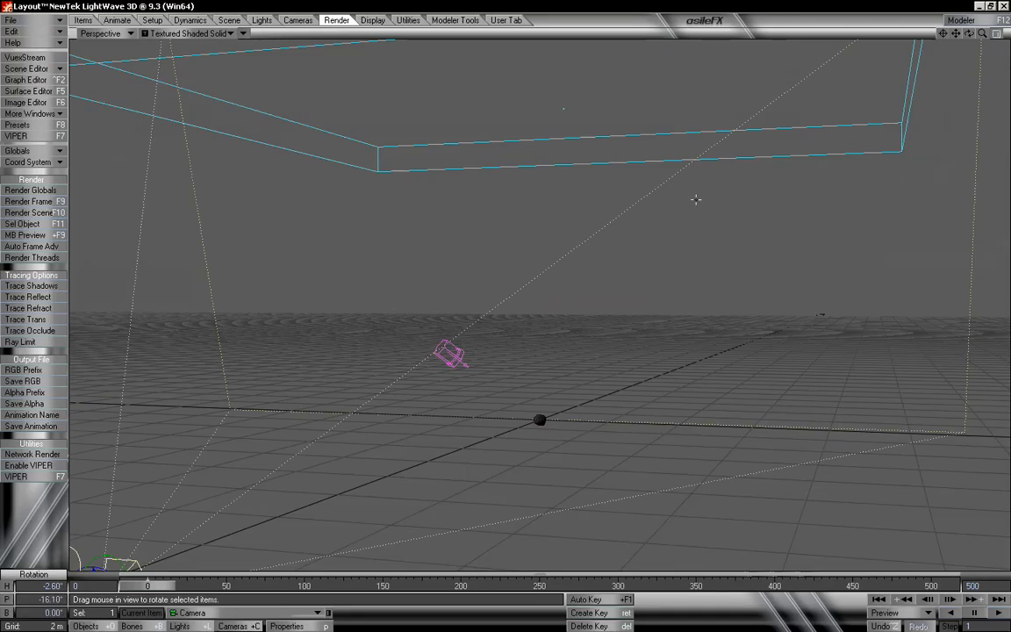
{"action": "left_click_drag", "start_coordinate": [956, 32], "coordinate": [842, 27]}
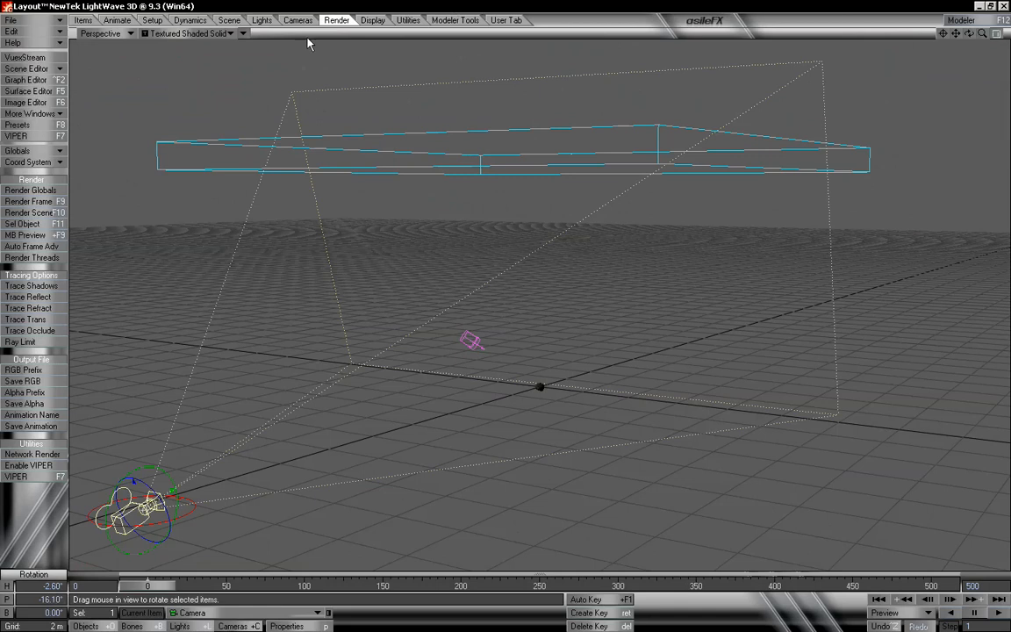
{"action": "left_click", "coordinate": [388, 140]}
{"action": "key", "text": "t"}
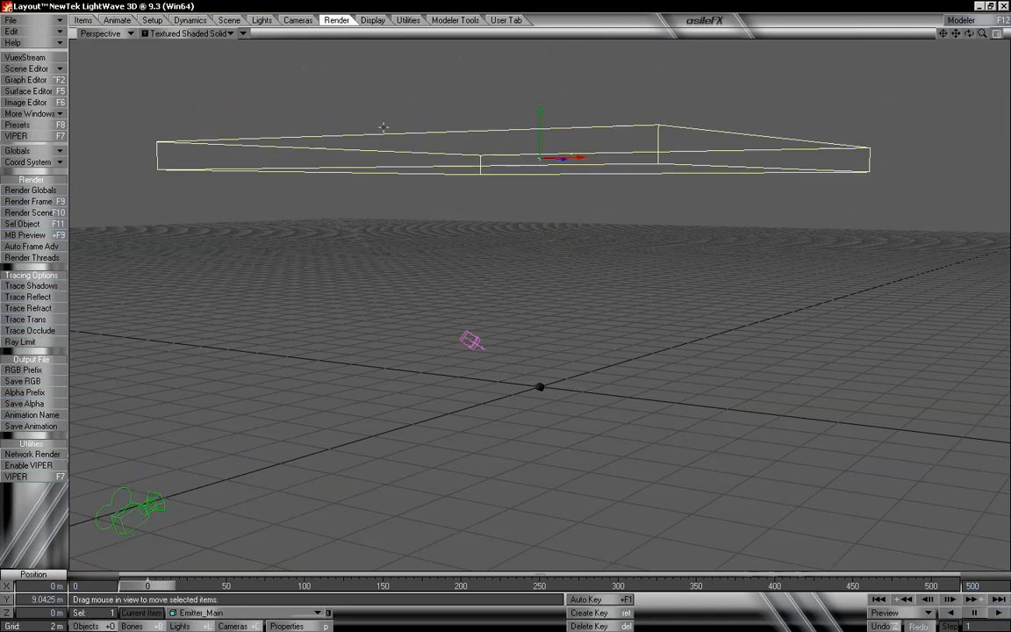
{"action": "left_click", "coordinate": [193, 21]}
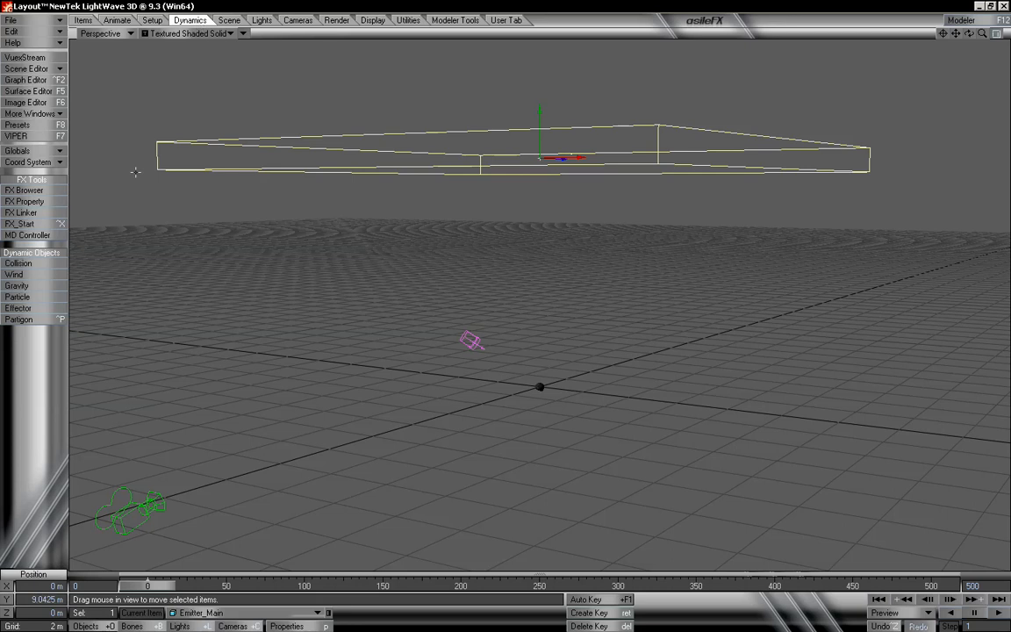
{"action": "left_click", "coordinate": [21, 212]}
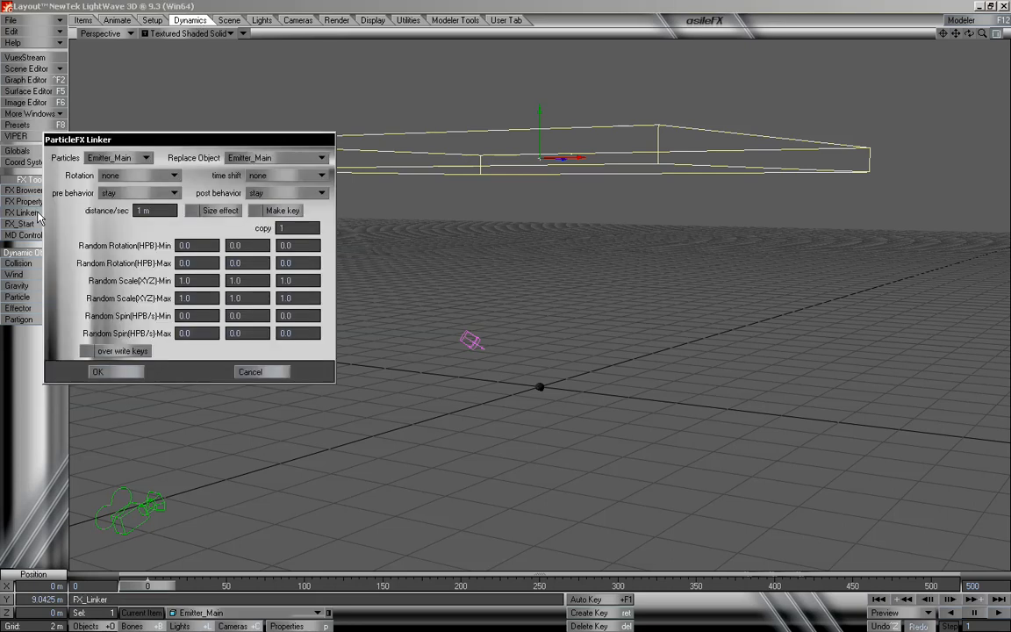
{"action": "left_click", "coordinate": [126, 157]}
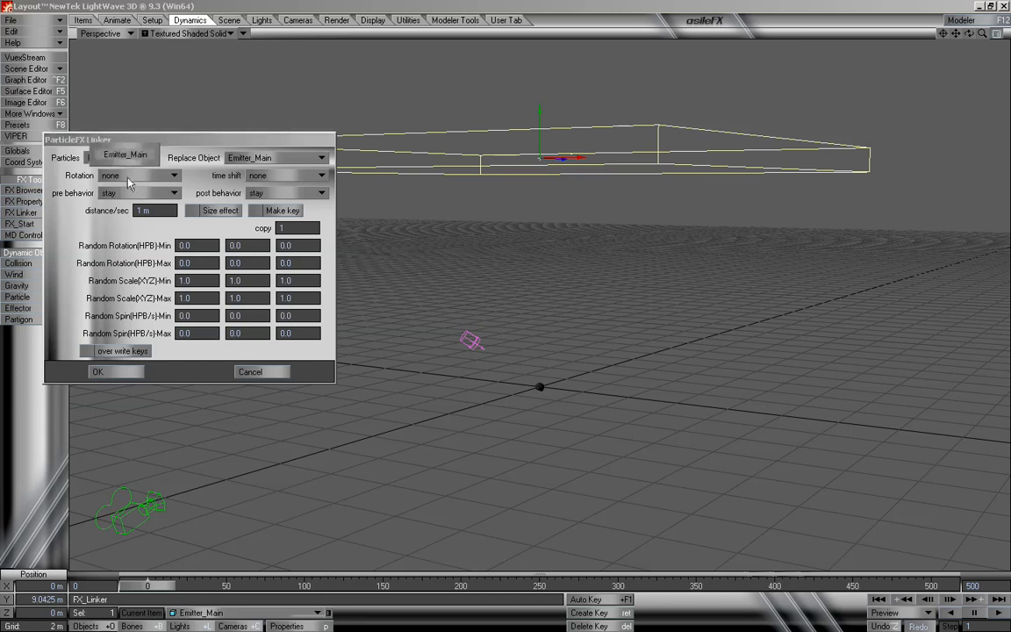
{"action": "left_click", "coordinate": [137, 158]}
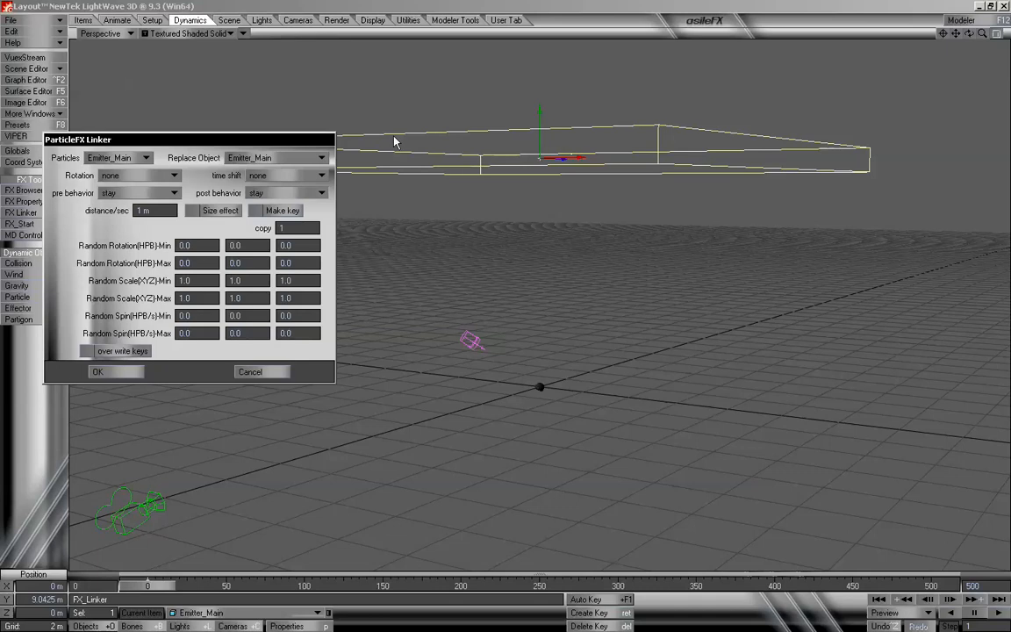
{"action": "left_click_drag", "start_coordinate": [253, 141], "coordinate": [276, 162]}
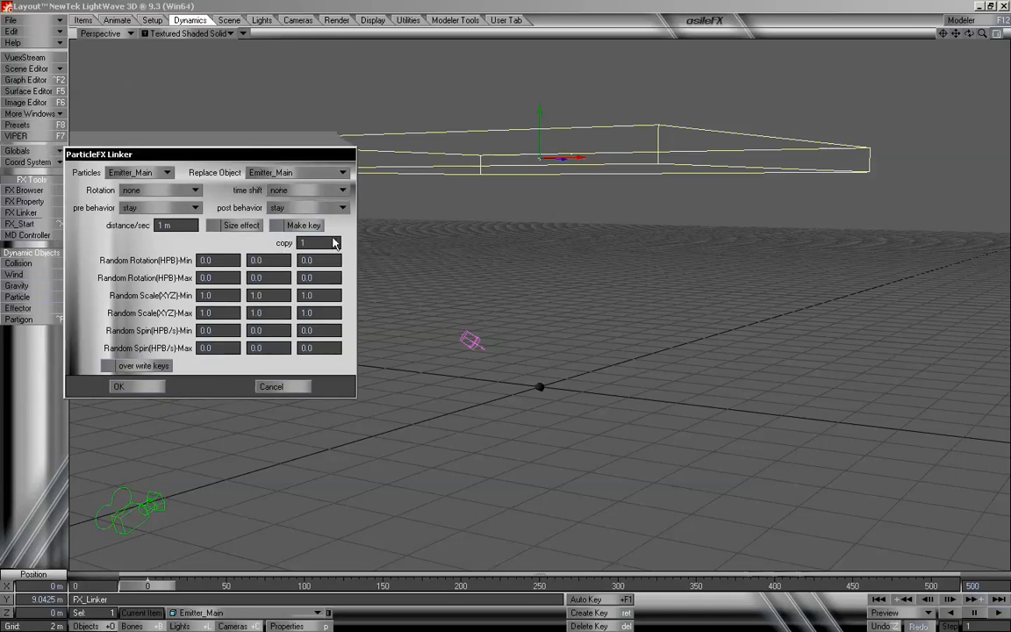
{"action": "left_click", "coordinate": [295, 173]}
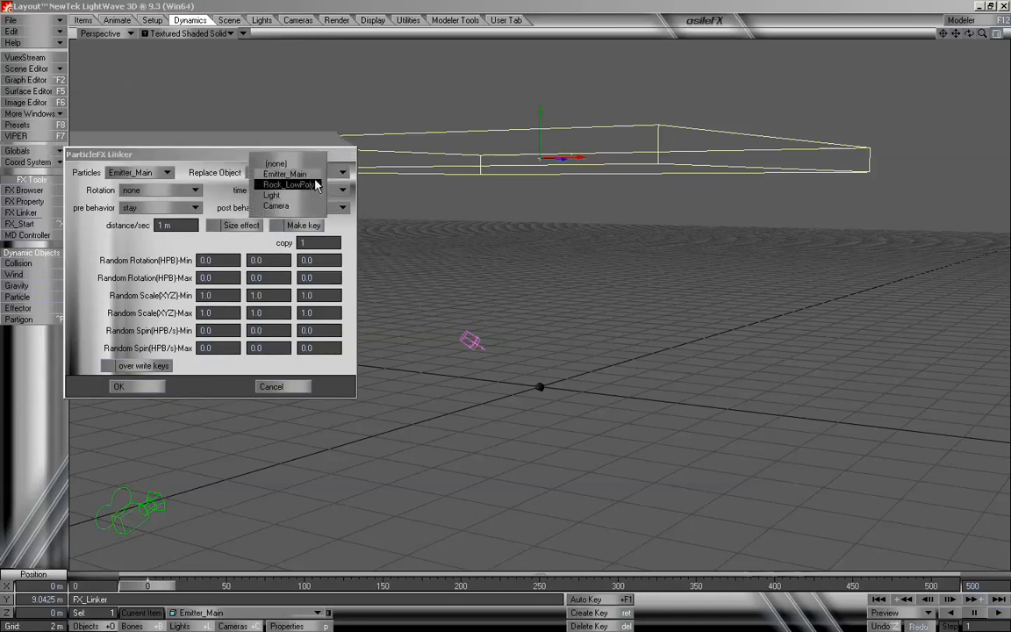
{"action": "left_click", "coordinate": [278, 186]}
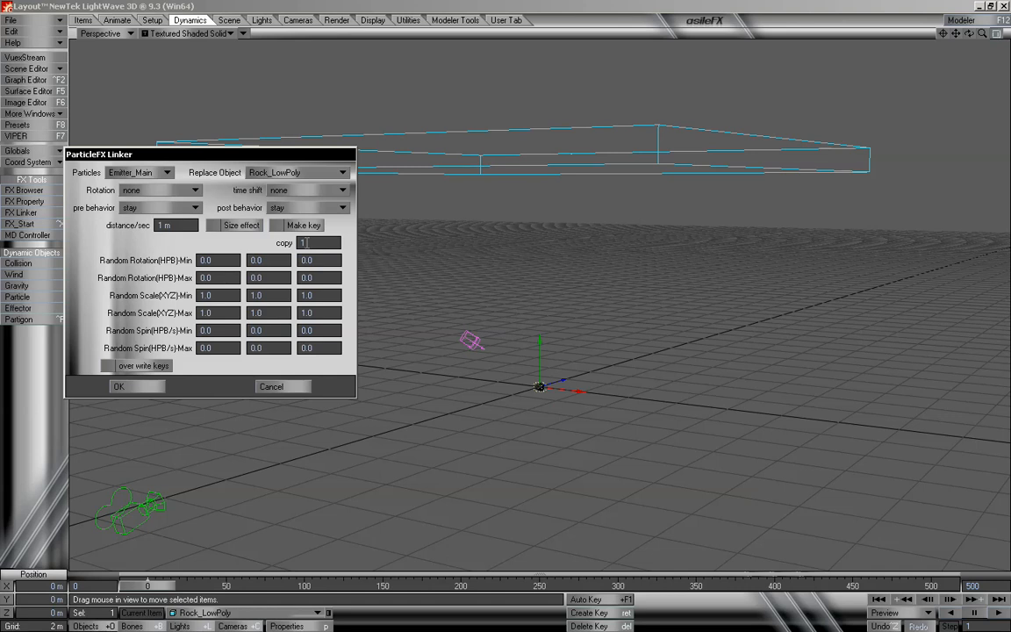
{"action": "left_click", "coordinate": [272, 386]}
- Reselect Emitter_Main, move the timeline to frame 500, and check the FX Emitter's generator settings in its object properties
{"action": "left_click", "coordinate": [480, 119]}
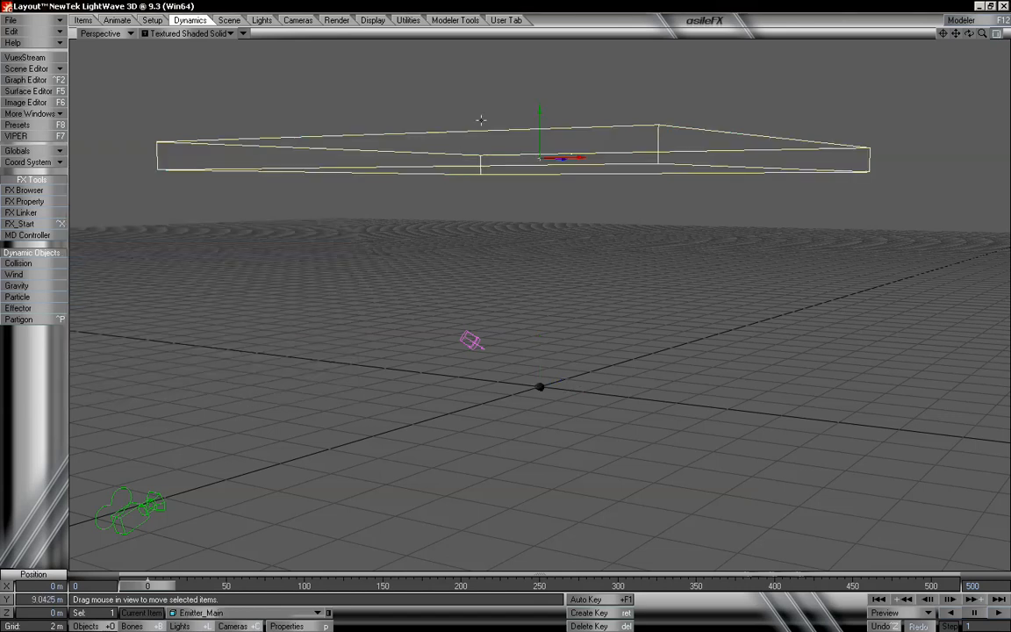
{"action": "left_click_drag", "start_coordinate": [146, 586], "coordinate": [930, 586]}
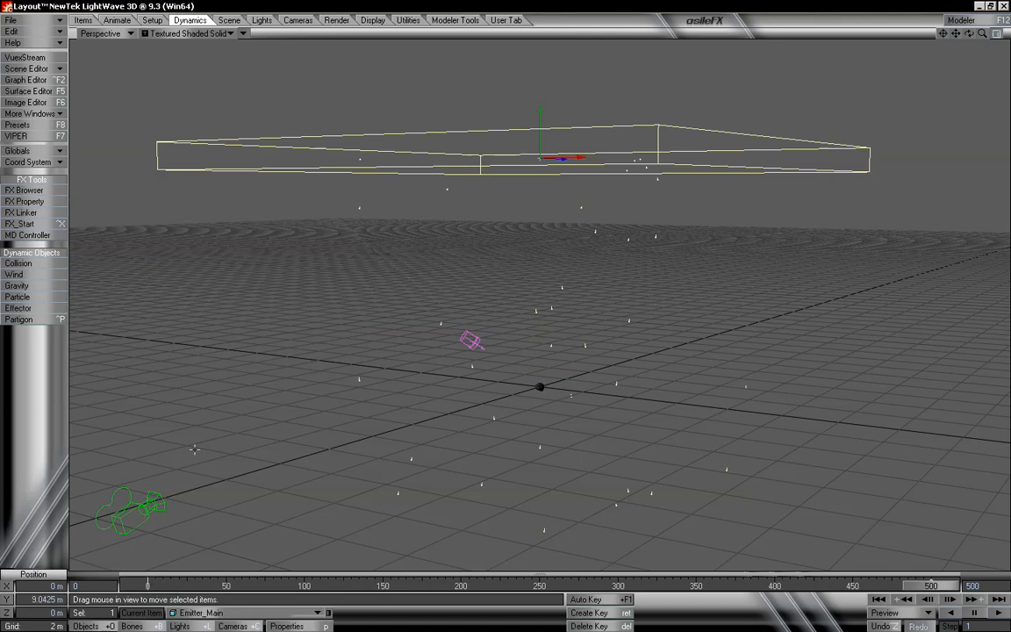
{"action": "key", "text": "p"}
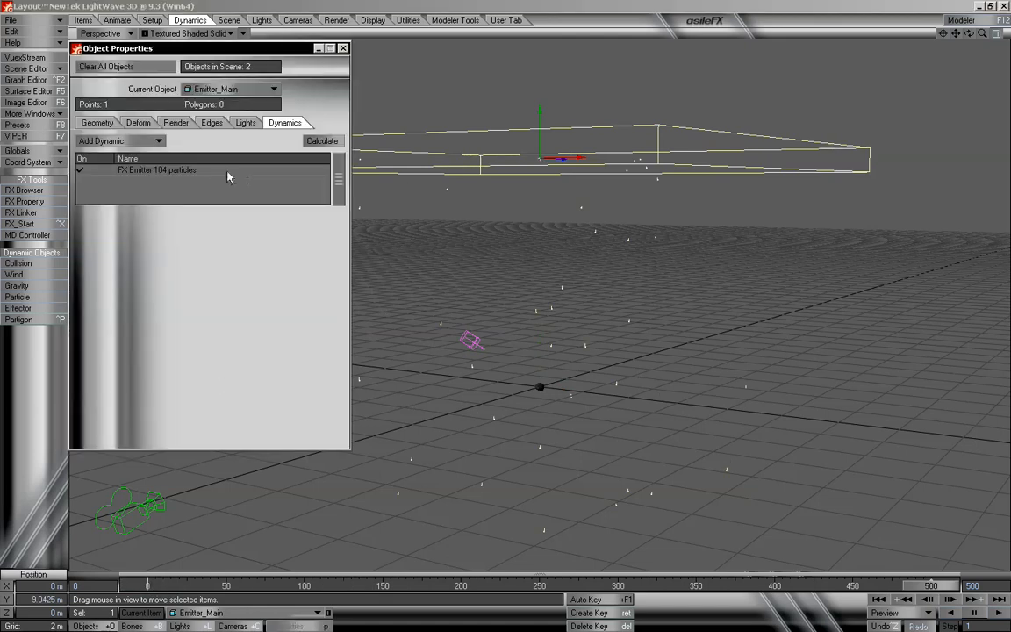
{"action": "left_click", "coordinate": [191, 174]}
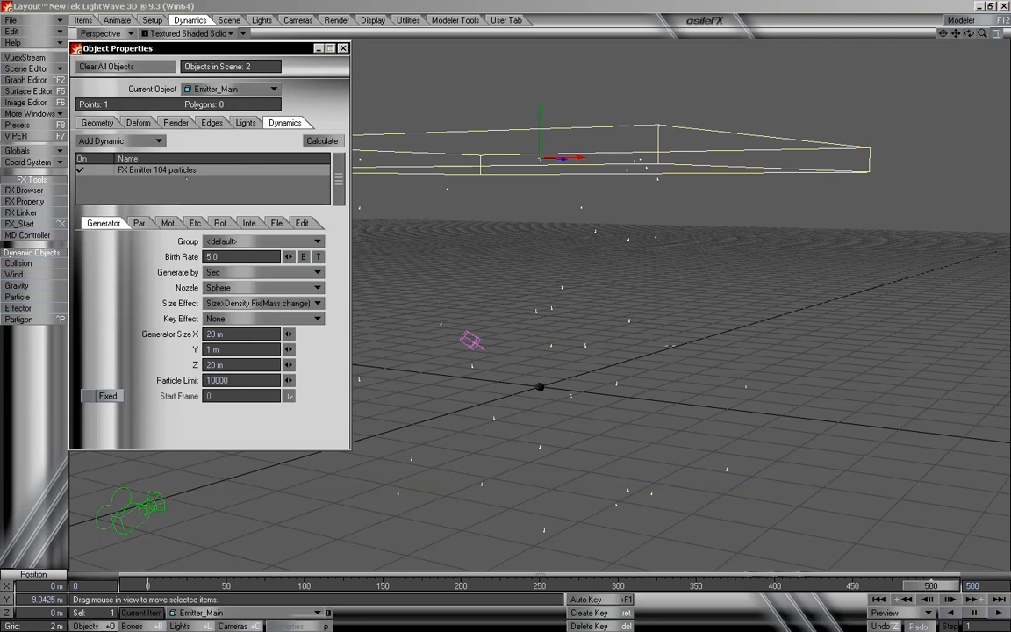
{"action": "left_click", "coordinate": [943, 588]}
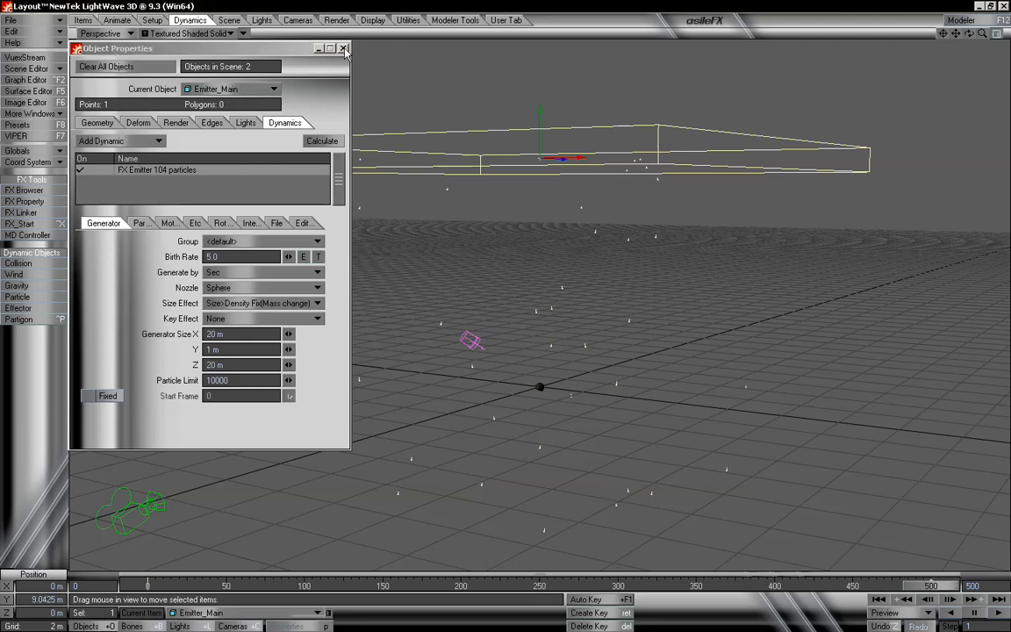
{"action": "left_click", "coordinate": [318, 47]}
- Open FX Linker for the Emitter_Main particles, choose Rock_LowPoly as the replace object and set the copy count to 104
{"action": "left_click", "coordinate": [21, 212]}
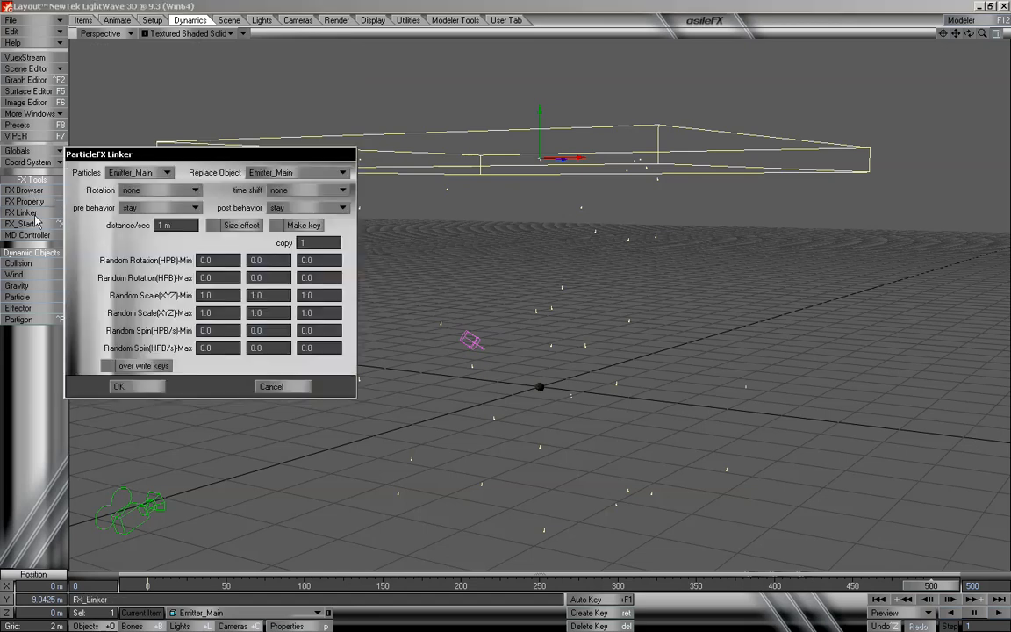
{"action": "left_click", "coordinate": [290, 172]}
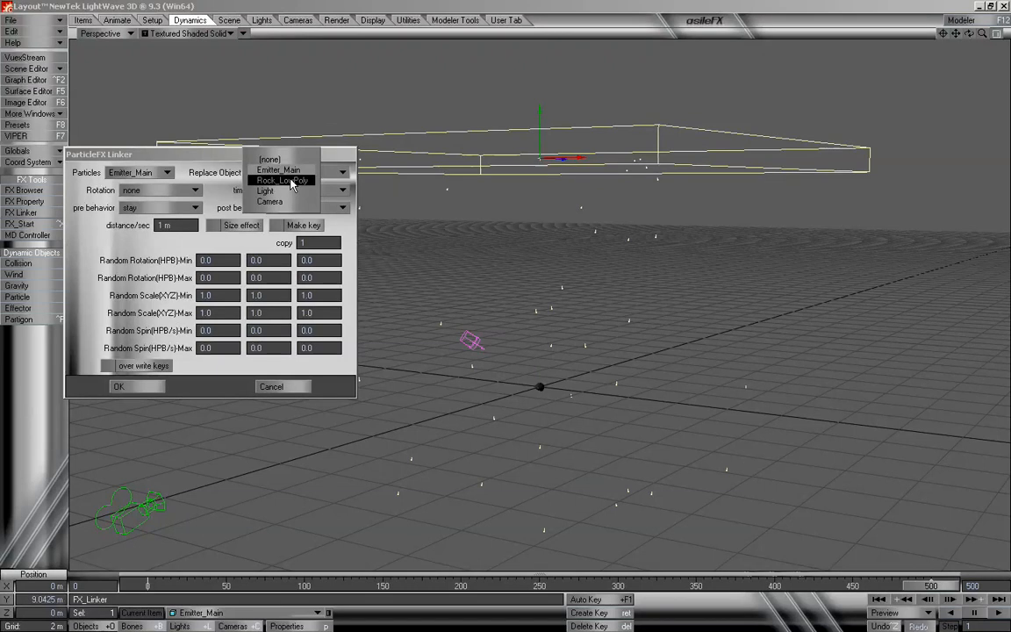
{"action": "left_click", "coordinate": [292, 182]}
{"action": "type", "text": "104"}
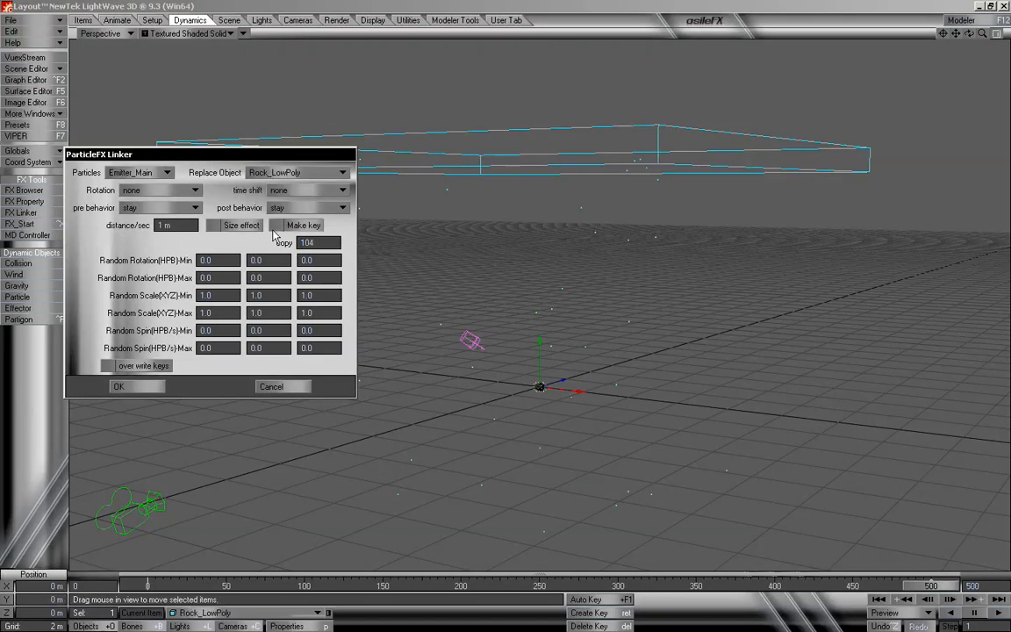
{"action": "left_click", "coordinate": [191, 224]}
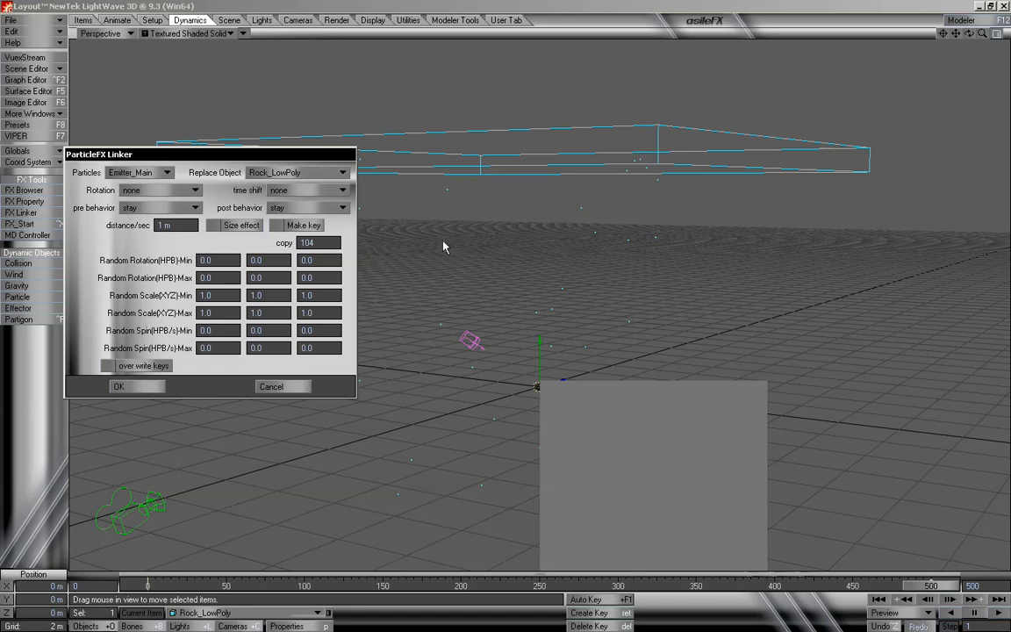
- Look through the linker's rotation modes and set the rotation to random
{"action": "left_click", "coordinate": [180, 199]}
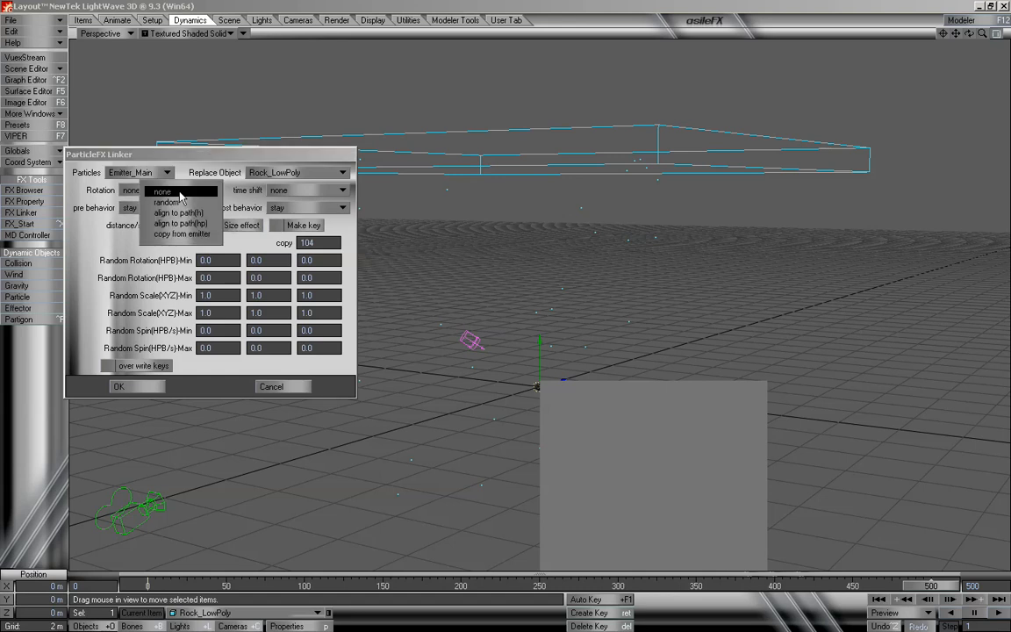
{"action": "left_click", "coordinate": [96, 182]}
{"action": "left_click", "coordinate": [132, 191]}
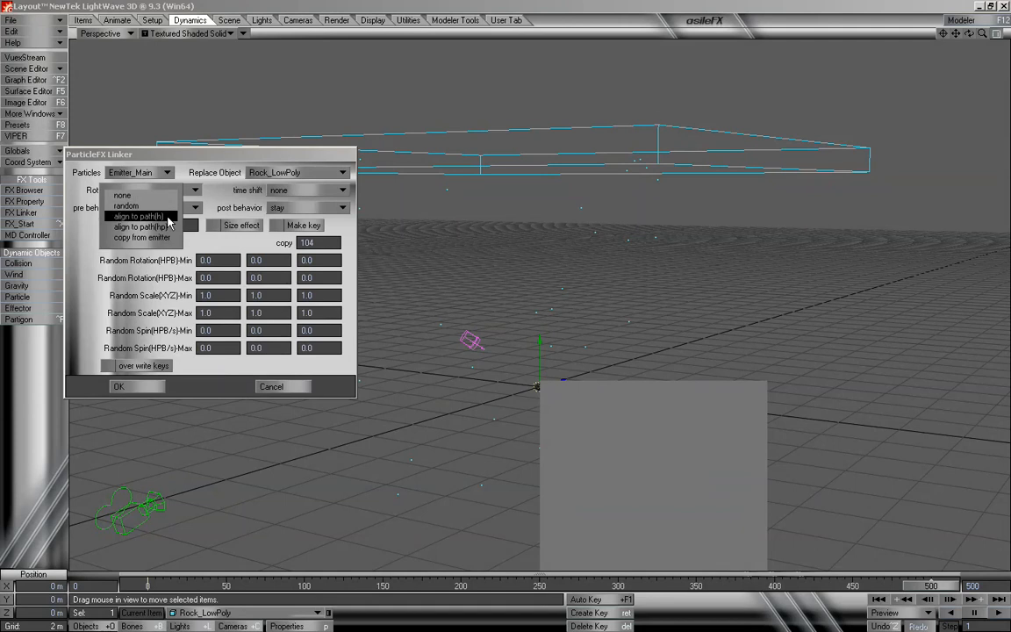
{"action": "left_click", "coordinate": [84, 220]}
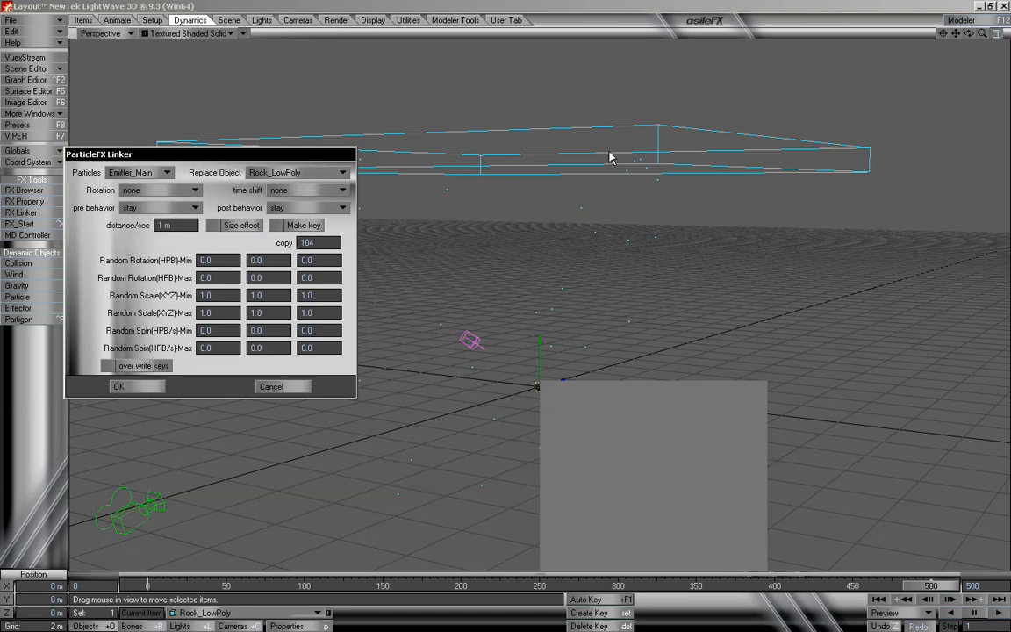
{"action": "left_click", "coordinate": [167, 191]}
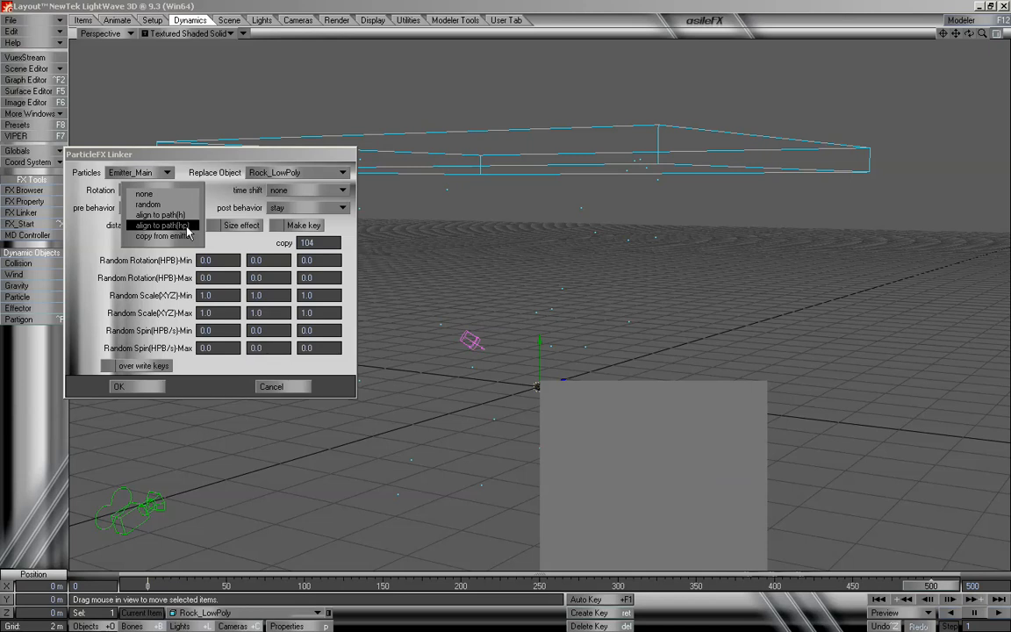
{"action": "left_click", "coordinate": [98, 241]}
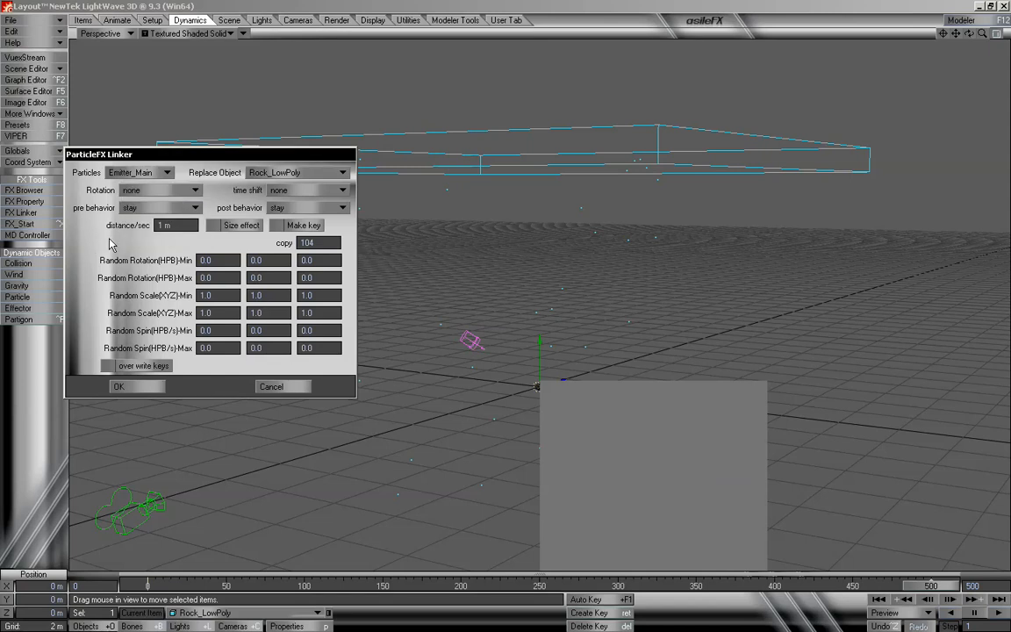
{"action": "left_click", "coordinate": [131, 190]}
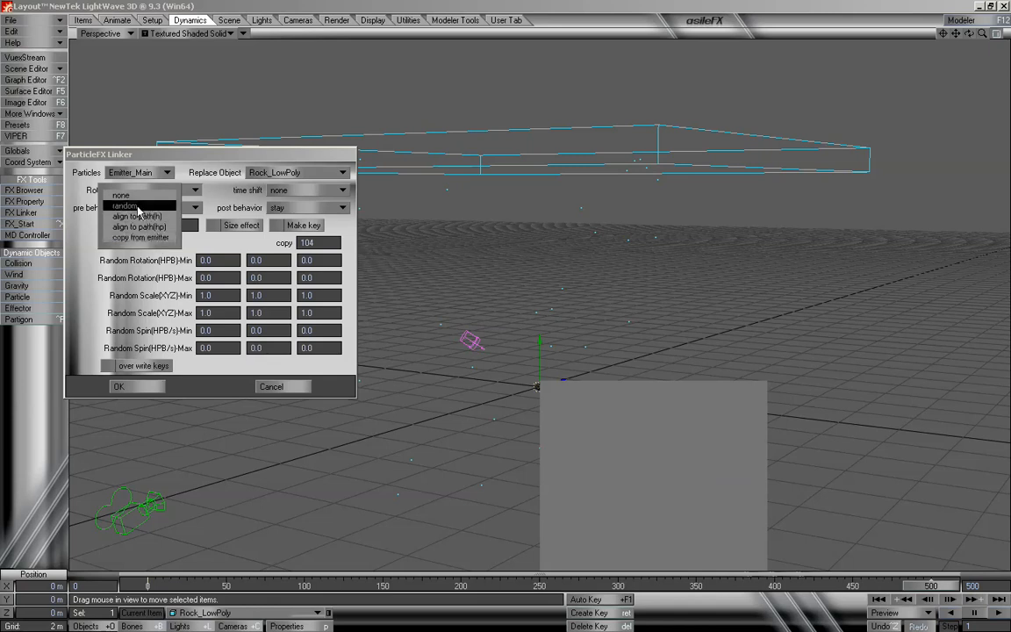
{"action": "left_click", "coordinate": [137, 205]}
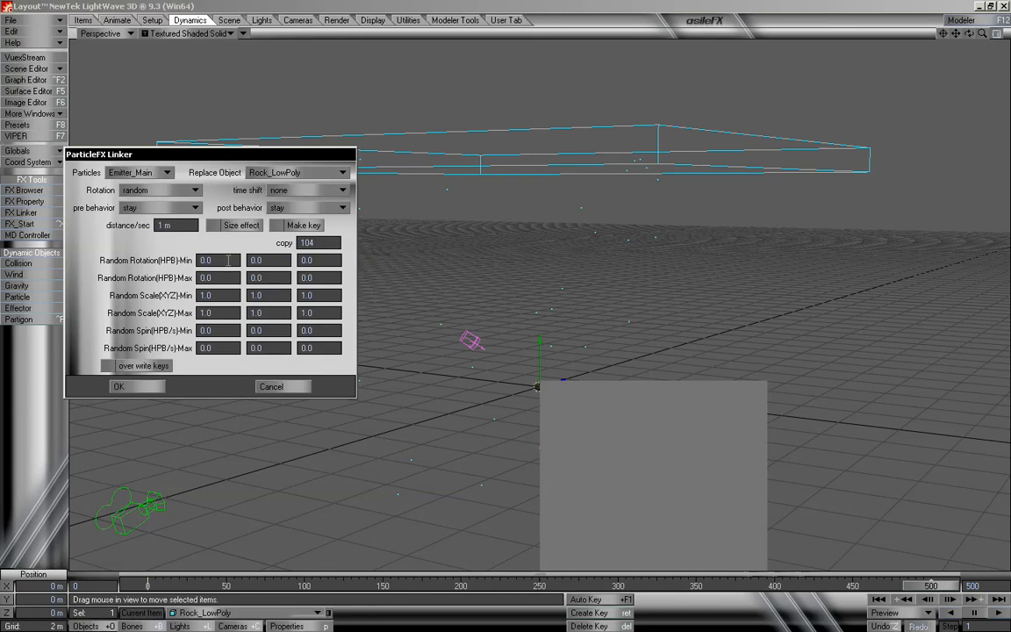
- Try random rotation minimum values of 30, 25 and 35 for heading, pitch and bank
{"action": "left_click", "coordinate": [224, 259]}
{"action": "type", "text": "30"}
{"action": "key", "text": "Tab"}
{"action": "type", "text": "25"}
{"action": "key", "text": "Tab"}
{"action": "type", "text": "35"}
{"action": "left_click", "coordinate": [224, 278]}
- Set the random rotation minimum to 10 heading, 15 pitch and 5 bank
{"action": "left_click", "coordinate": [255, 260]}
{"action": "type", "text": "15"}
{"action": "key", "text": "Tab"}
{"action": "type", "text": "25"}
{"action": "left_click", "coordinate": [201, 261]}
{"action": "type", "text": "10"}
- Set the random rotation maximum to 180 heading, 90 pitch and 85 bank
{"action": "left_click", "coordinate": [229, 277]}
{"action": "double_click", "coordinate": [218, 276]}
{"action": "type", "text": "180"}
{"action": "left_click", "coordinate": [277, 276]}
{"action": "left_click_drag", "start_coordinate": [275, 276], "coordinate": [235, 278]}
{"action": "type", "text": "90"}
{"action": "left_click", "coordinate": [321, 276]}
{"action": "left_click_drag", "start_coordinate": [321, 276], "coordinate": [282, 277]}
{"action": "type", "text": "85"}
- Set the random scale minimum to 1.1 in Y and the random scale maximum to 1.5 on all three axes
{"action": "left_click", "coordinate": [223, 295]}
{"action": "double_click", "coordinate": [205, 295]}
{"action": "double_click", "coordinate": [218, 312]}
{"action": "double_click", "coordinate": [280, 294]}
{"action": "type", "text": "1.1"}
{"action": "left_click", "coordinate": [272, 313]}
{"action": "double_click", "coordinate": [221, 313]}
{"action": "type", "text": "1.5"}
{"action": "key", "text": "Tab"}
{"action": "type", "text": "1.5"}
{"action": "key", "text": "Tab"}
{"action": "type", "text": "1.5"}
- Try a random spin minimum of 1 for heading, pitch and bank
{"action": "left_click", "coordinate": [235, 331]}
{"action": "left_click", "coordinate": [207, 330]}
{"action": "type", "text": "1"}
{"action": "key", "text": "Tab"}
{"action": "type", "text": "1"}
{"action": "key", "text": "Tab"}
{"action": "type", "text": "1"}
{"action": "key", "text": "Tab"}
- Set the random spin minimum to 0.5 for heading, pitch and bank
{"action": "double_click", "coordinate": [211, 330]}
{"action": "type", "text": ".5"}
{"action": "key", "text": "Tab"}
{"action": "type", "text": ".5"}
{"action": "key", "text": "Tab"}
{"action": "type", "text": ".5"}
{"action": "key", "text": "Tab"}
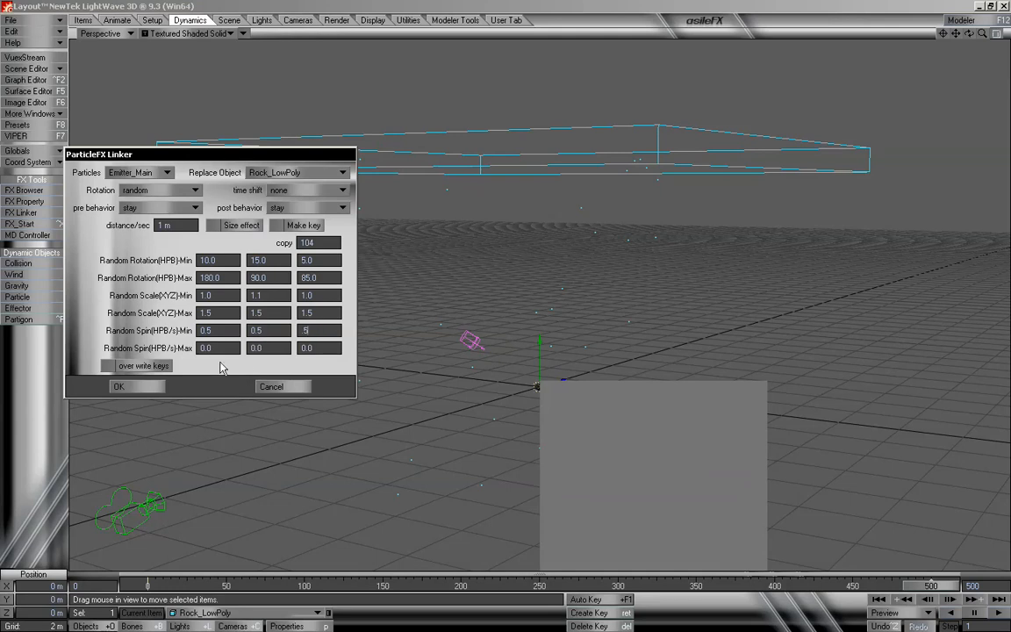
- Set the random spin maximum to 1 for heading, pitch and bank
{"action": "type", "text": "1"}
{"action": "key", "text": "Tab"}
{"action": "type", "text": "1"}
{"action": "key", "text": "Tab"}
{"action": "type", "text": "1"}
{"action": "key", "text": "Tab"}
- Examine the time shift and post behavior options in the linker without changing them
{"action": "left_click", "coordinate": [302, 191]}
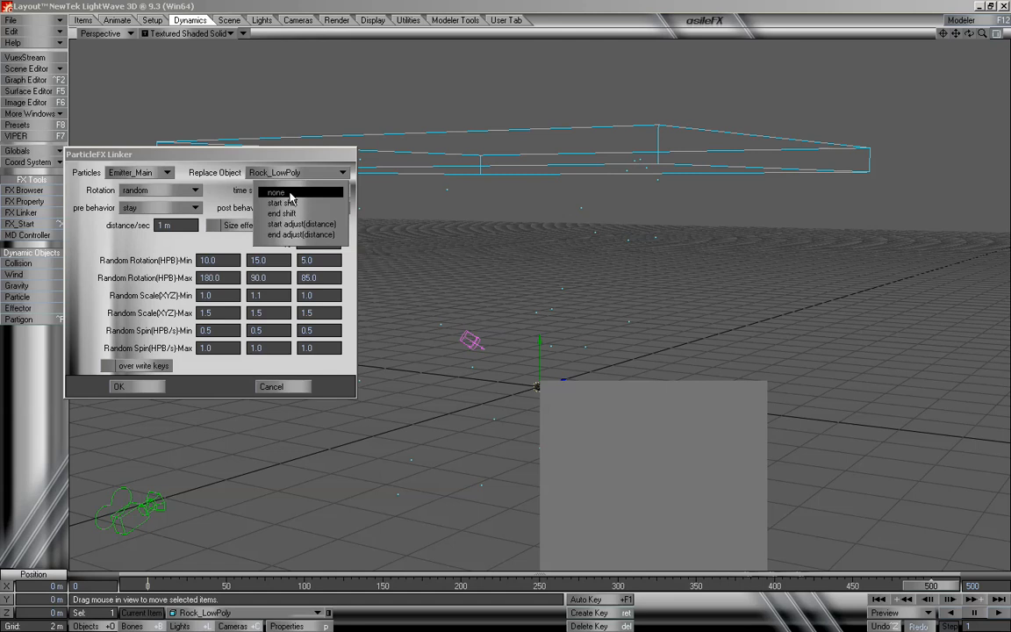
{"action": "left_click", "coordinate": [235, 200]}
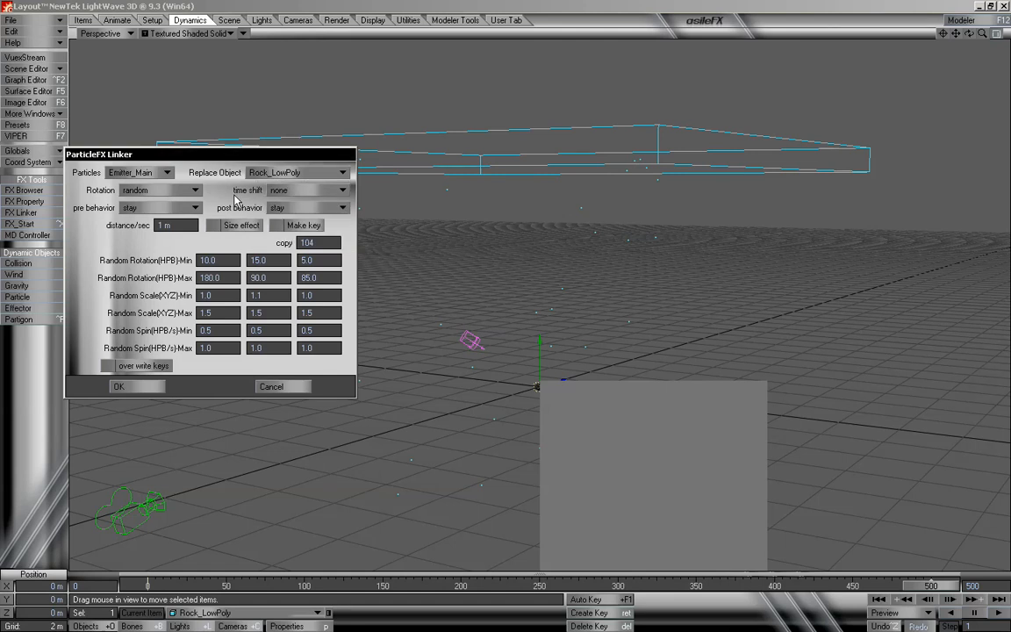
{"action": "left_click", "coordinate": [289, 189]}
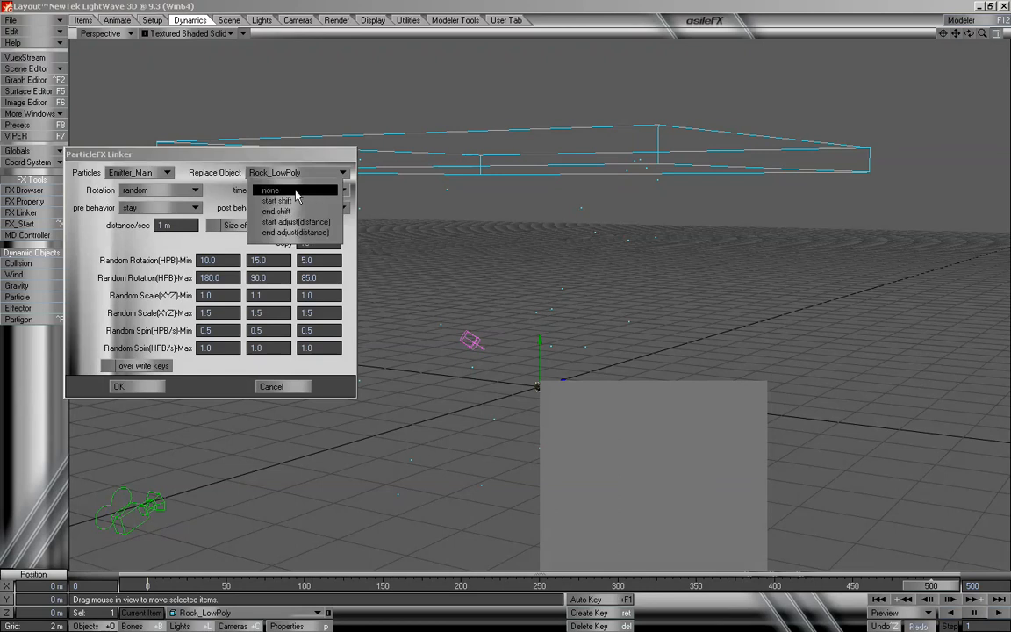
{"action": "left_click", "coordinate": [219, 177]}
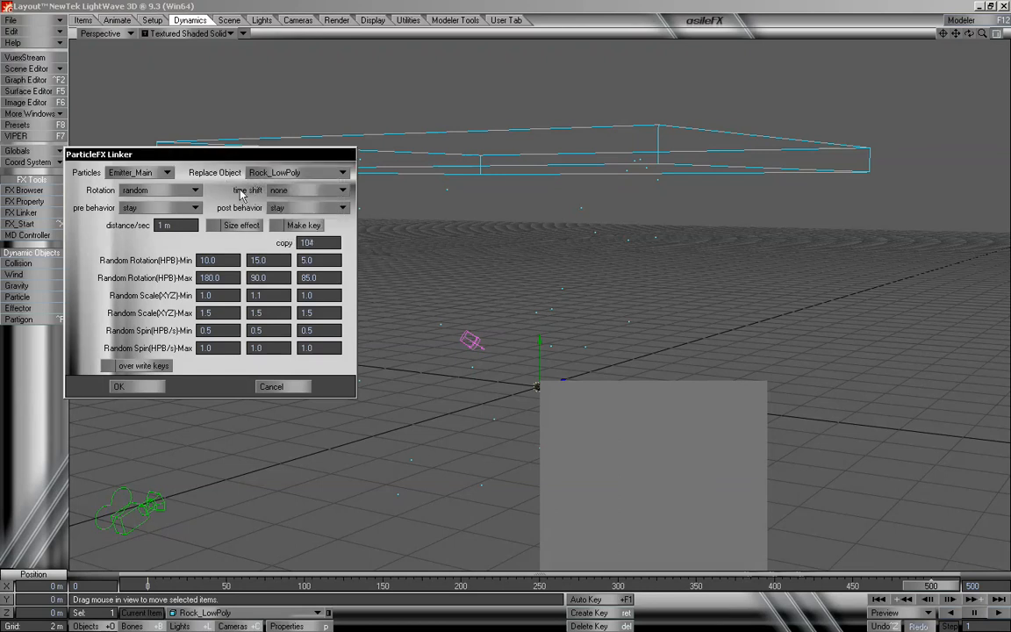
{"action": "left_click", "coordinate": [289, 214]}
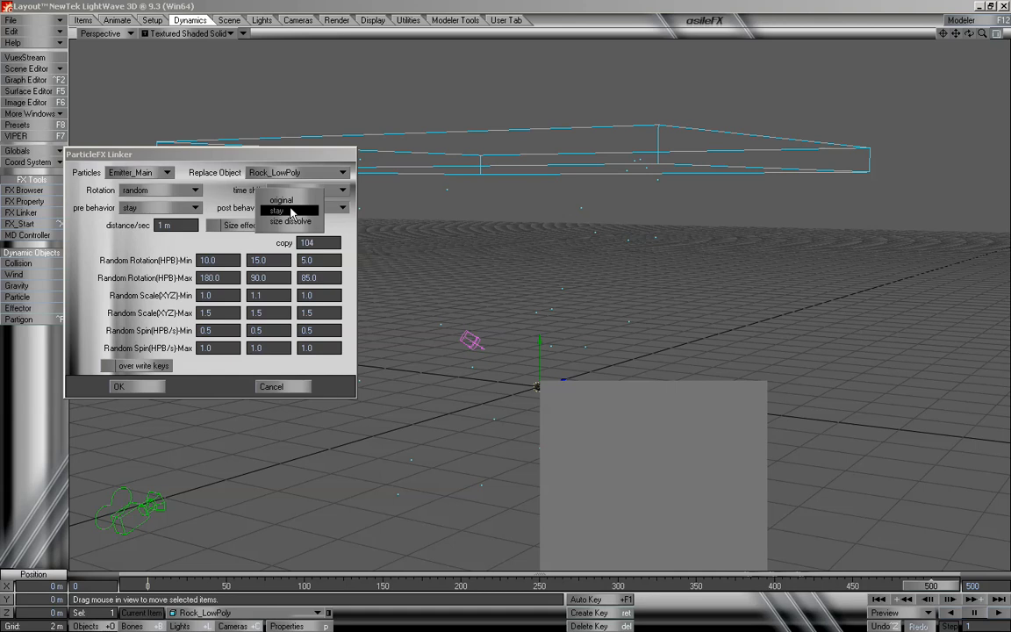
{"action": "left_click", "coordinate": [322, 211]}
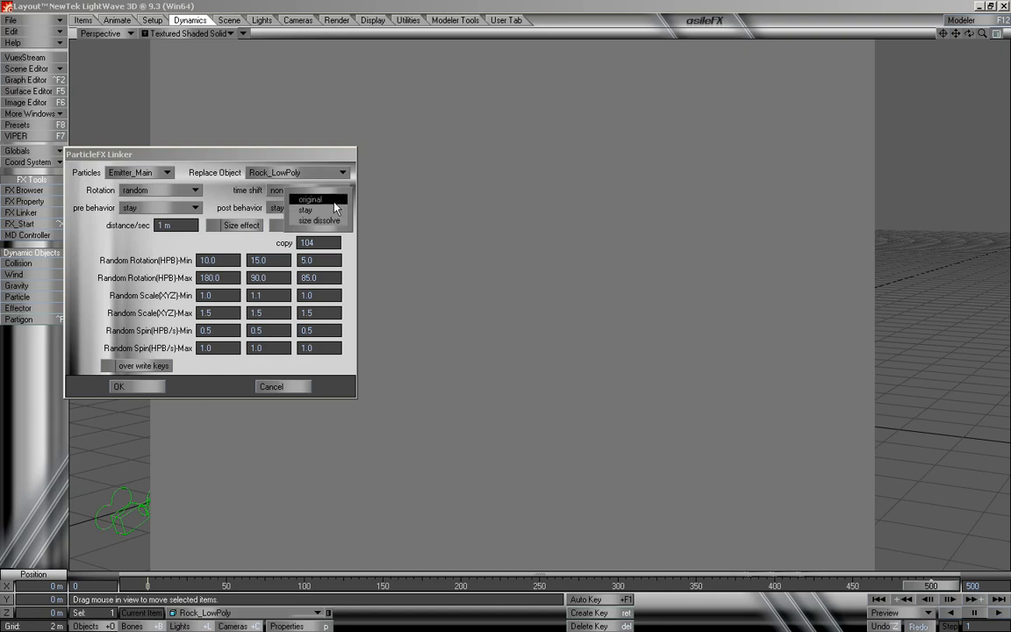
{"action": "left_click", "coordinate": [264, 154]}
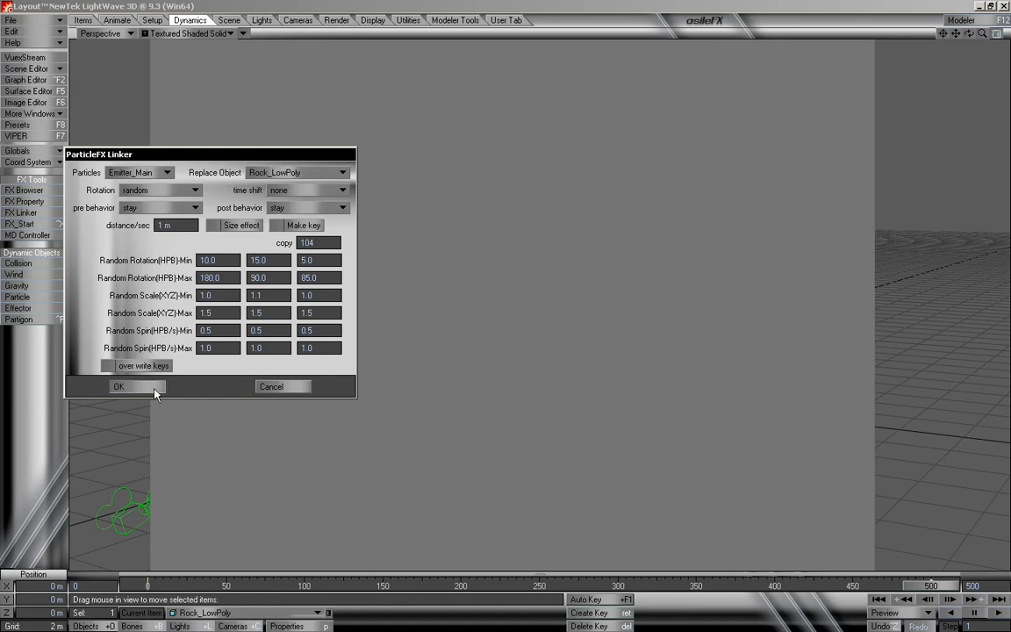
- Apply the linker settings to clone the rocks onto the particles, and scrub the timeline back to frame 0
{"action": "left_click", "coordinate": [138, 387]}
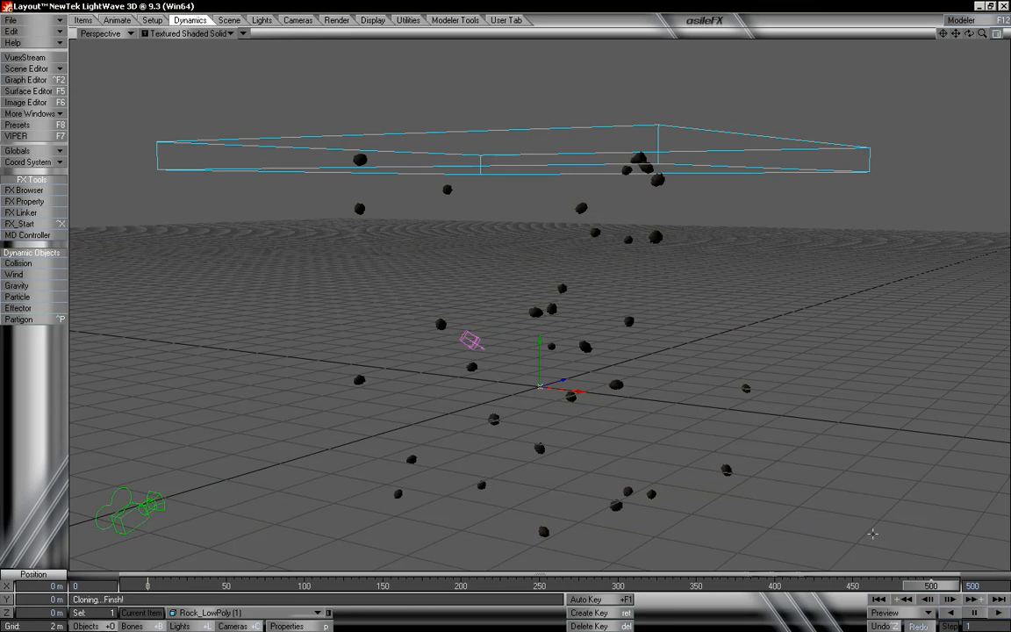
{"action": "left_click_drag", "start_coordinate": [931, 585], "coordinate": [238, 585]}
{"action": "left_click_drag", "start_coordinate": [159, 585], "coordinate": [148, 585]}
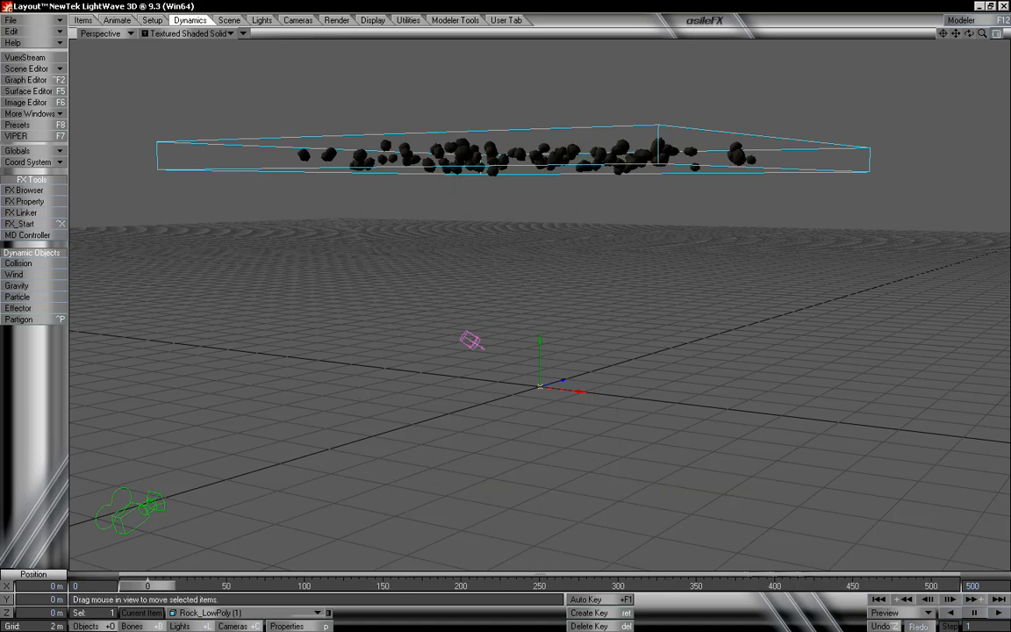
- Switch to Camera View, rotate the camera to heading -2.00° and pitch -11.40°, and scrub through the falling rocks animation
{"action": "left_click", "coordinate": [101, 34]}
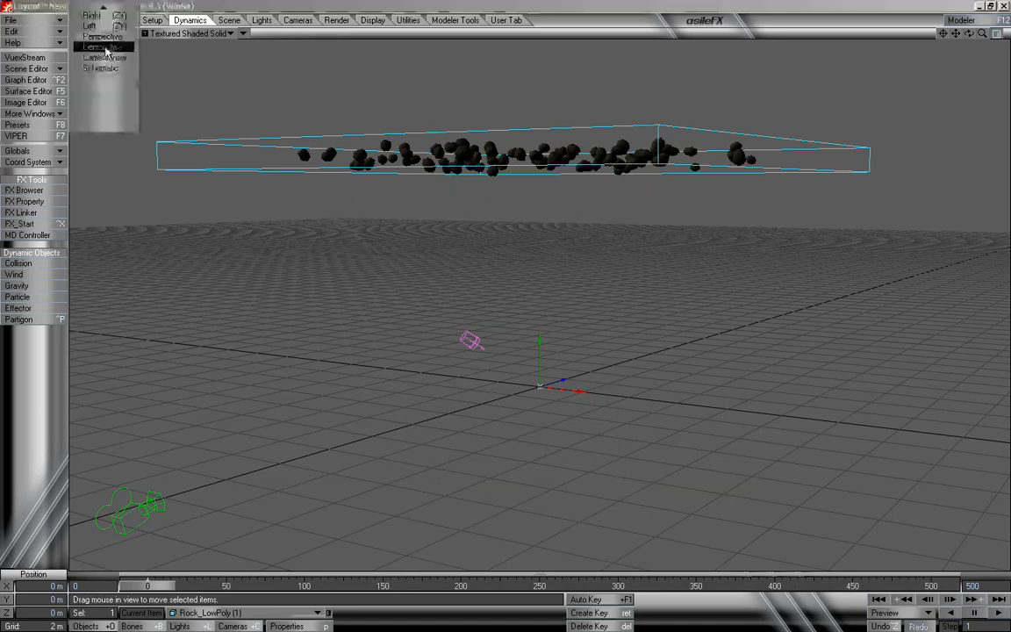
{"action": "left_click", "coordinate": [106, 55]}
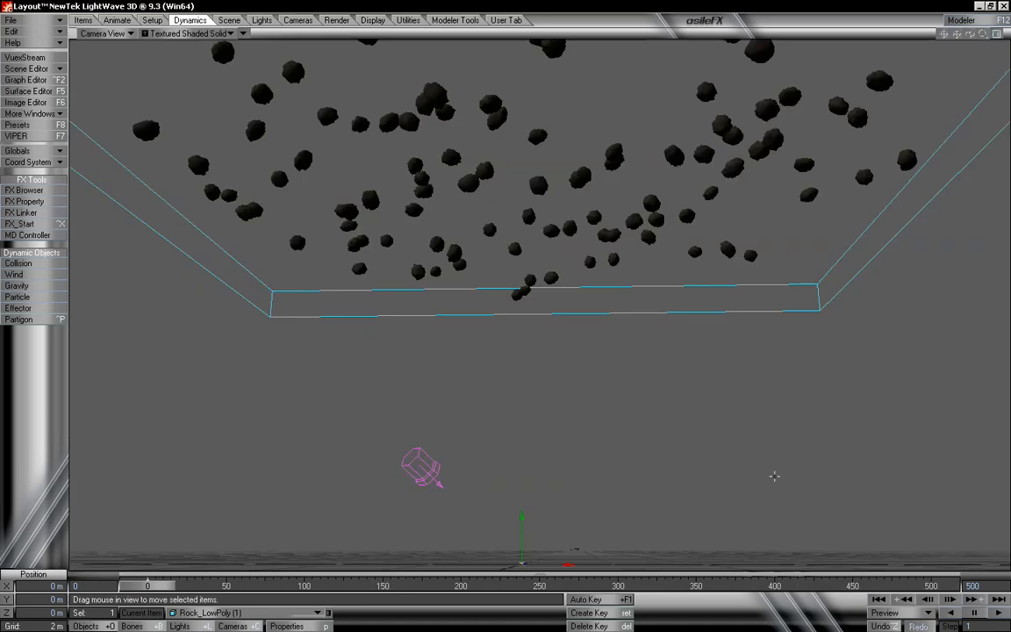
{"action": "key", "text": "shift+c"}
{"action": "key", "text": "y"}
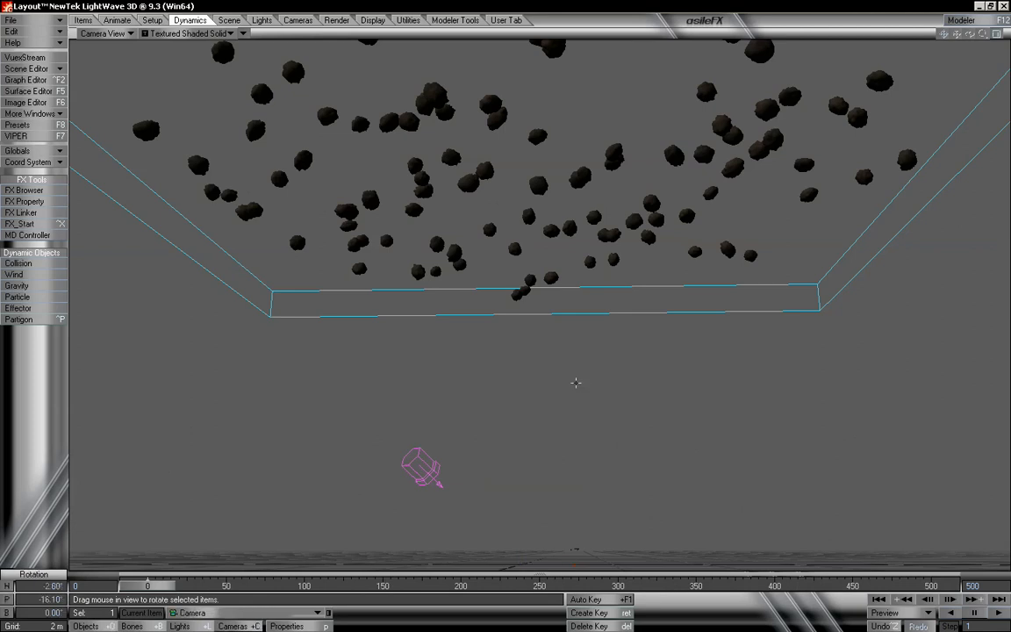
{"action": "left_click_drag", "start_coordinate": [520, 329], "coordinate": [519, 360]}
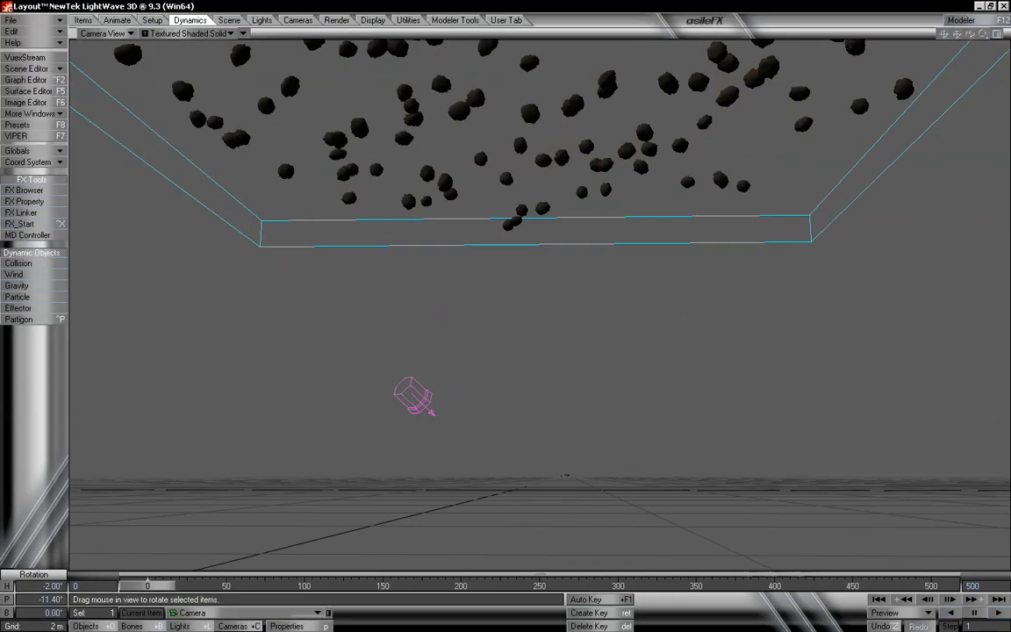
{"action": "left_click_drag", "start_coordinate": [147, 586], "coordinate": [665, 585]}
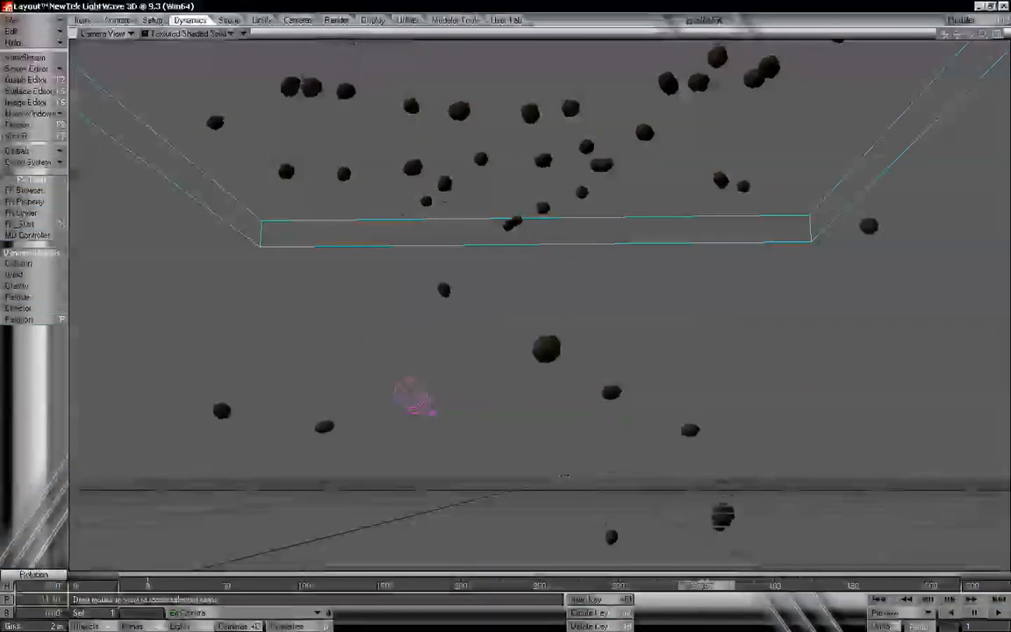
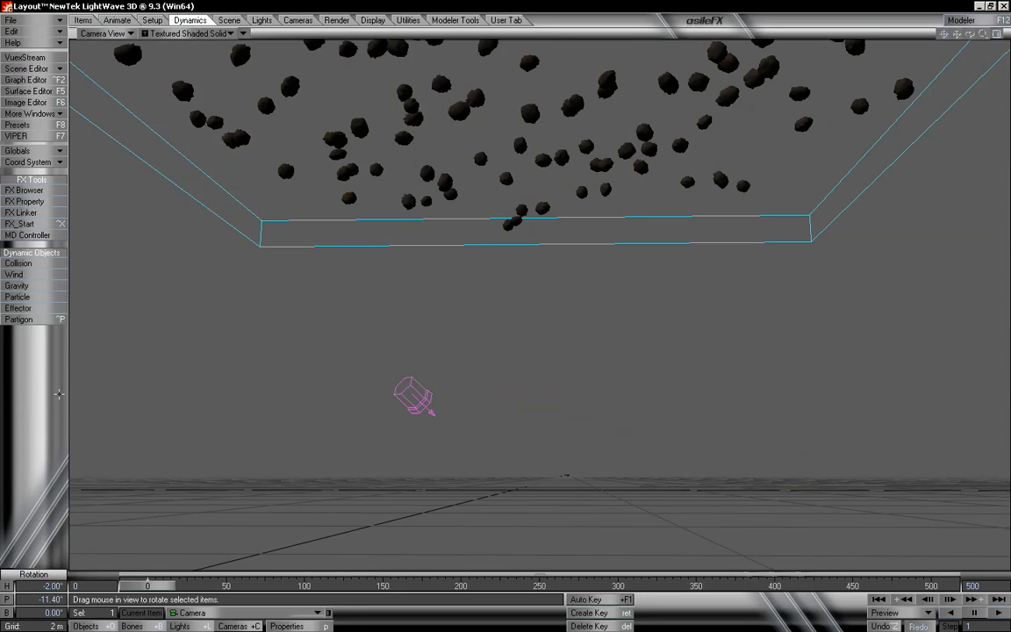
- Look through the scene's object list of cloned rocks and select Rock_LowPoly (1)
{"action": "left_click", "coordinate": [85, 626]}
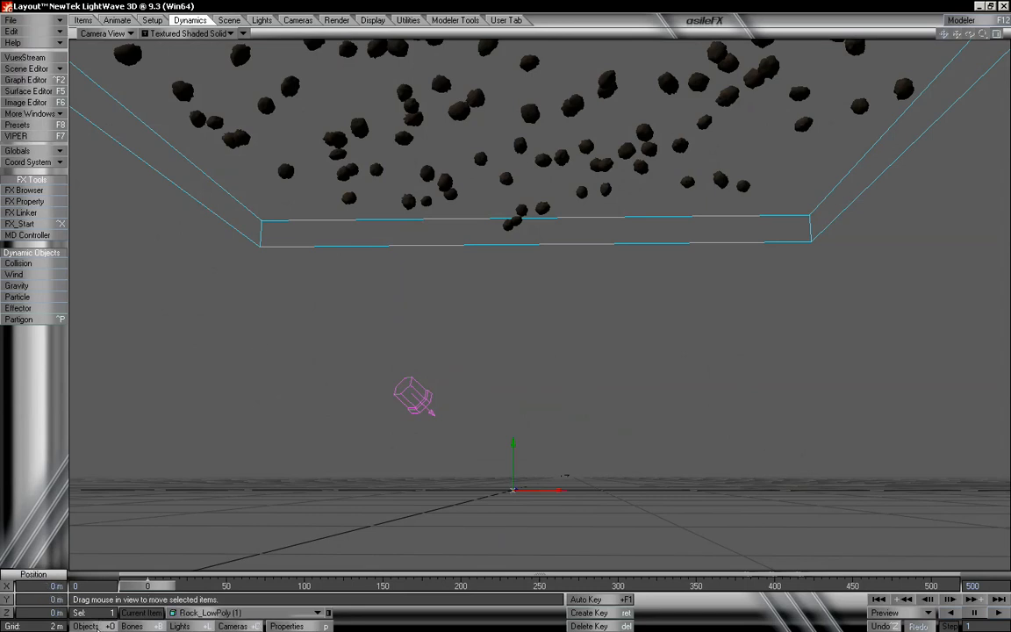
{"action": "left_click", "coordinate": [294, 613]}
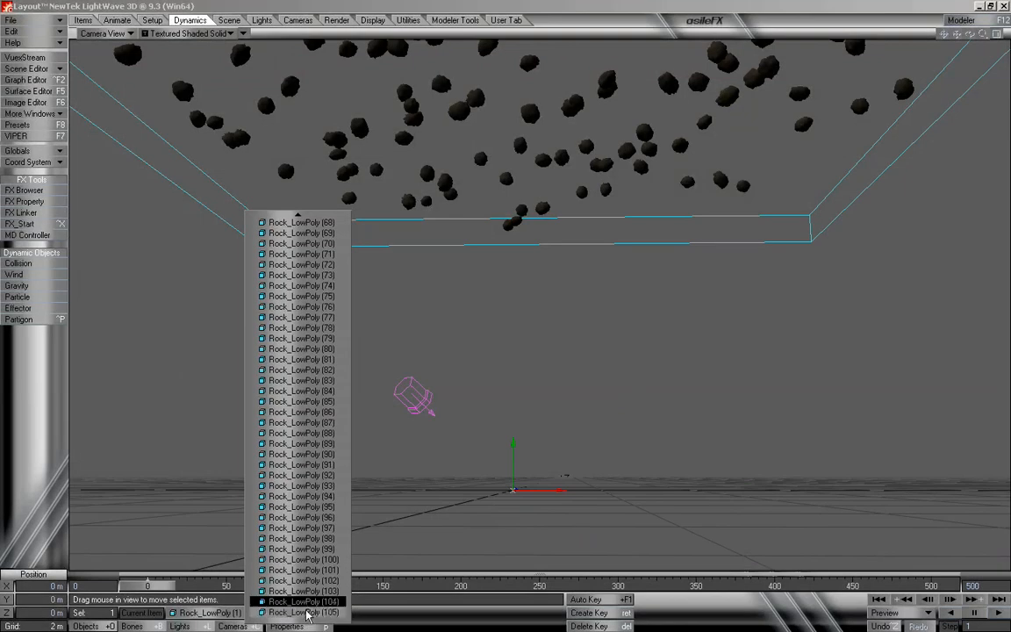
{"action": "mouse_move", "coordinate": [309, 210]}
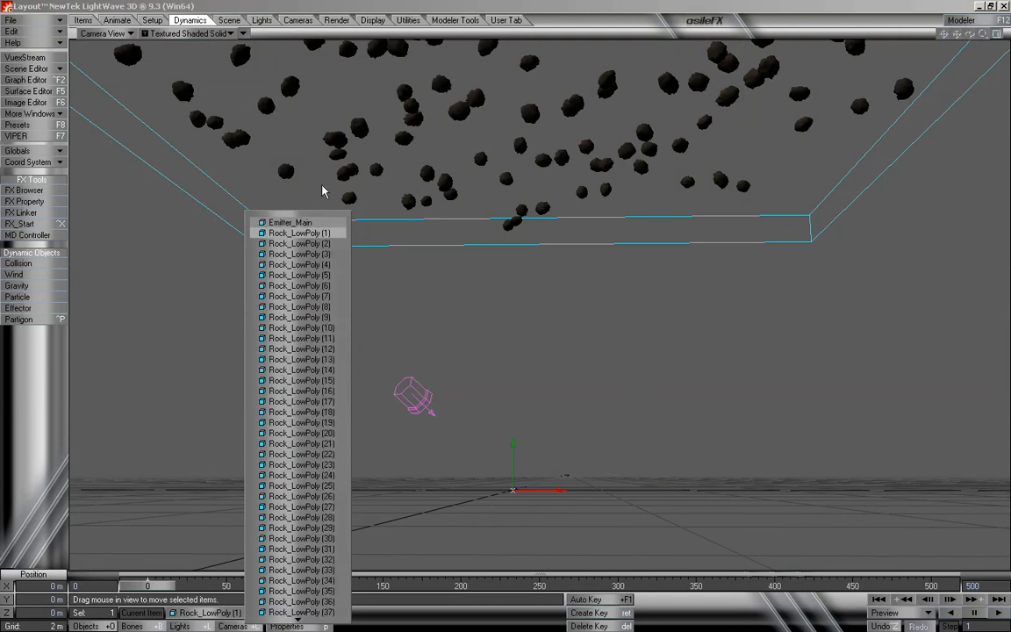
{"action": "left_click", "coordinate": [177, 212]}
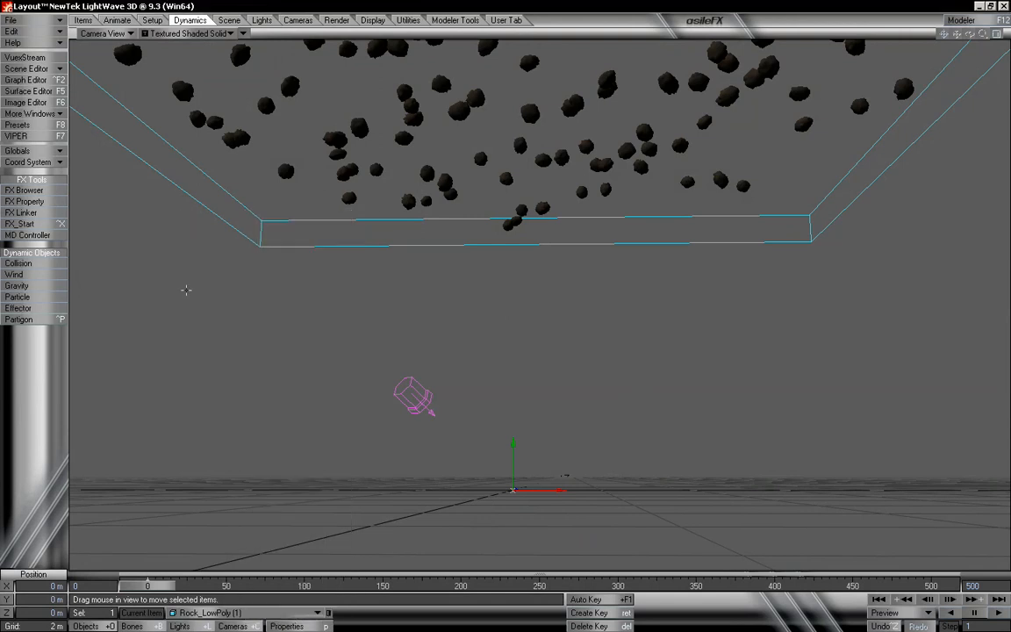
{"action": "mouse_move", "coordinate": [160, 592]}
{"action": "left_mouse_down"}
{"action": "mouse_move", "coordinate": [338, 586]}
{"action": "mouse_move", "coordinate": [148, 586]}
{"action": "left_mouse_up"}
{"action": "left_click", "coordinate": [224, 613]}
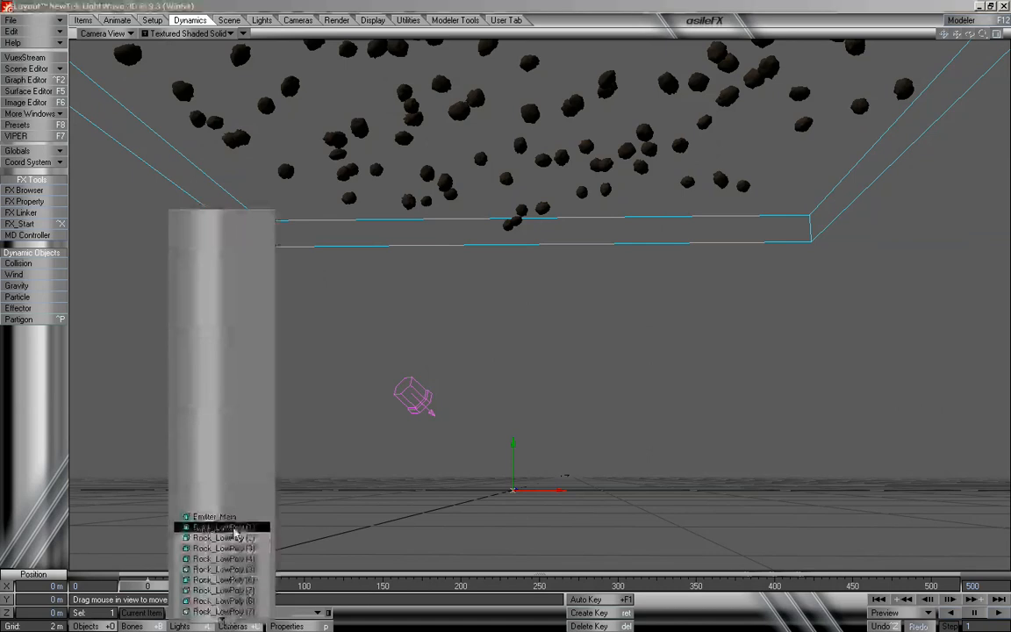
{"action": "left_click", "coordinate": [233, 527]}
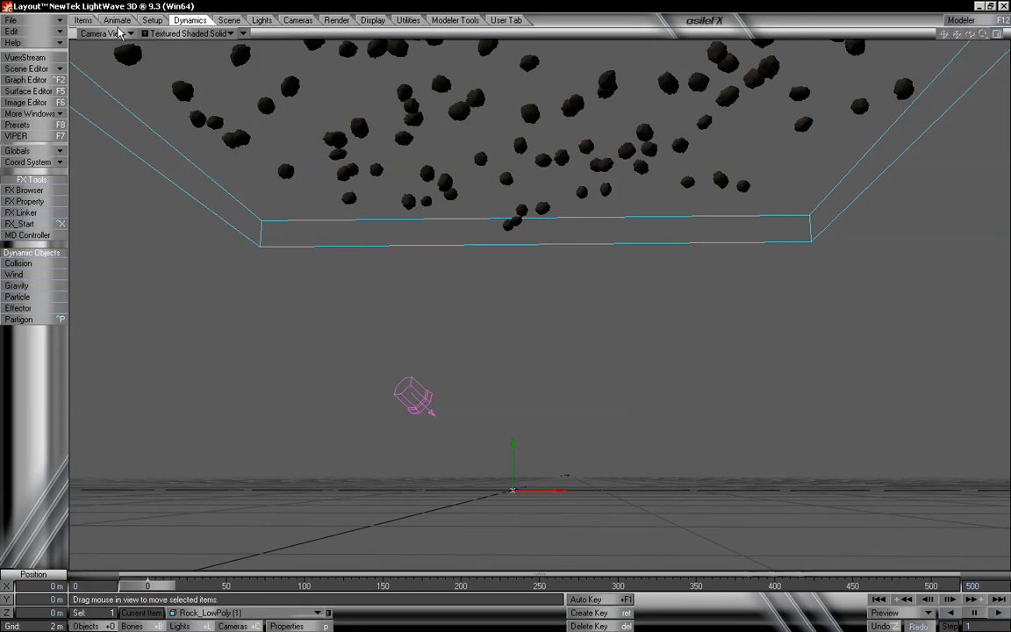
- Switch the viewport to Perspective and orbit to view the emitter and its rocks from higher up
{"action": "left_click", "coordinate": [103, 33]}
{"action": "left_click", "coordinate": [125, 91]}
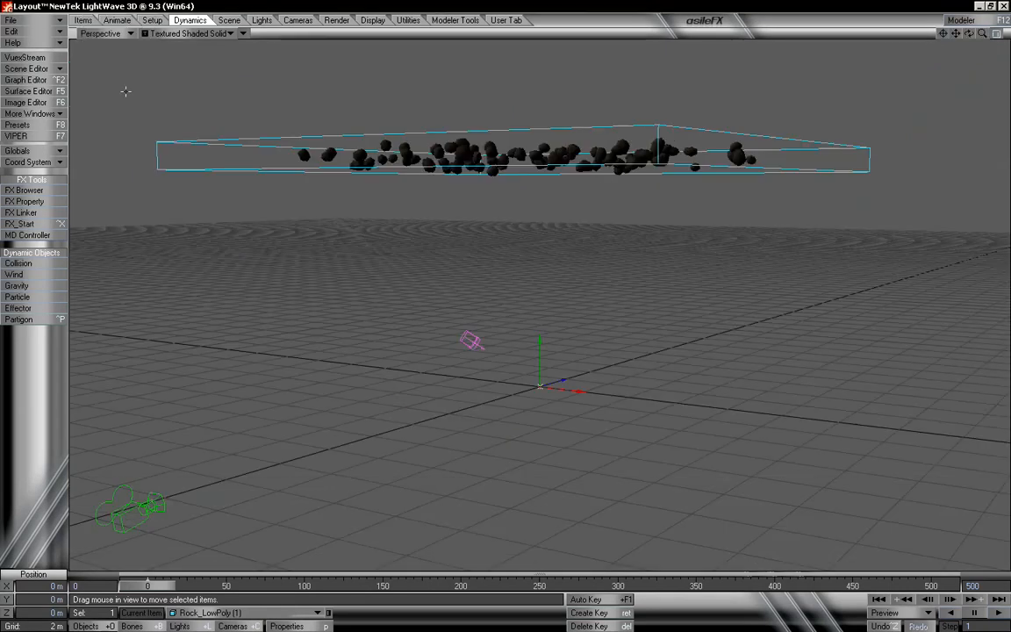
{"action": "left_click_drag", "start_coordinate": [968, 34], "coordinate": [900, 100]}
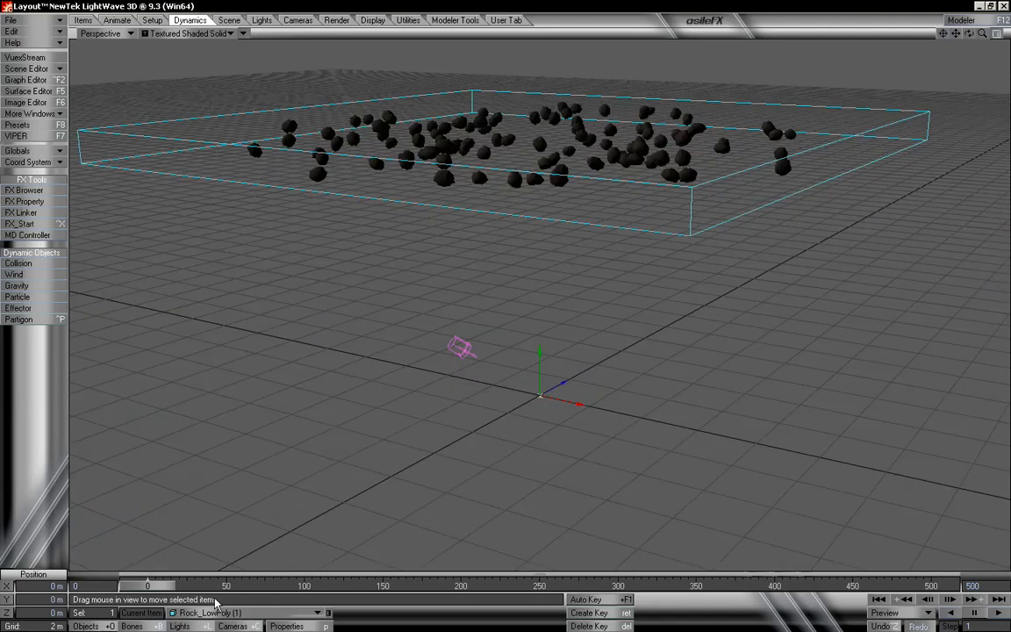
- Inspect the scale of Rock_LowPoly (1) with the Stretch and Size tools, view the rocks from below, and browse the object list
{"action": "key", "text": "h"}
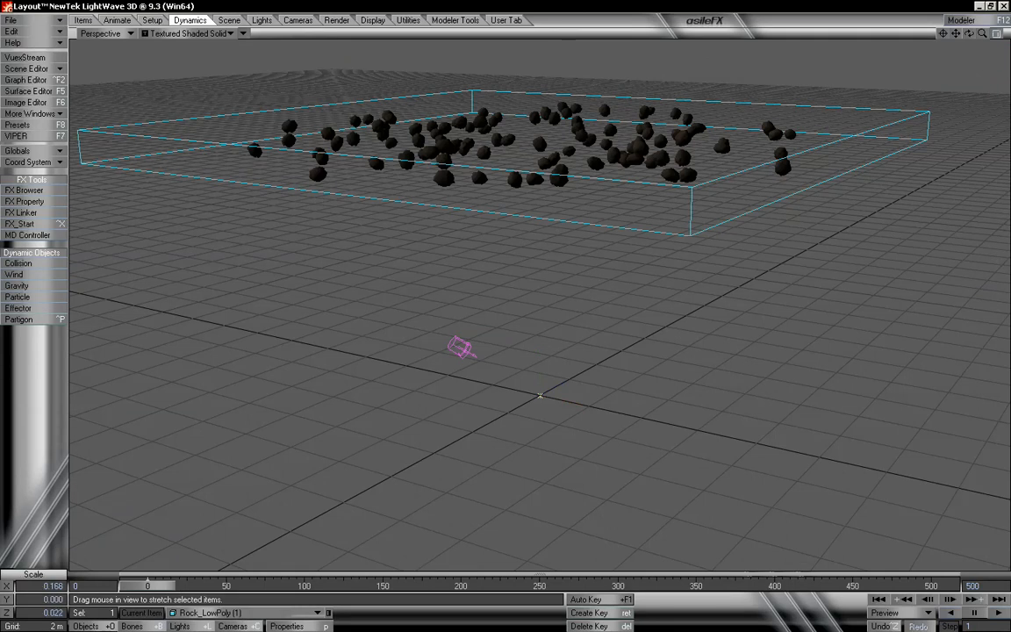
{"action": "key", "text": "t"}
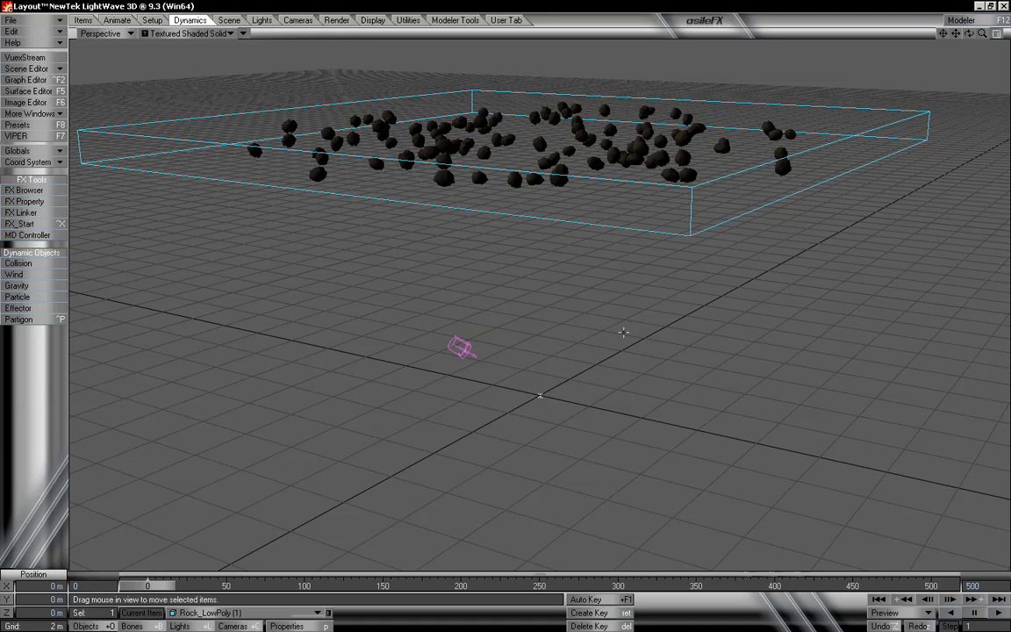
{"action": "key", "text": "shift+h"}
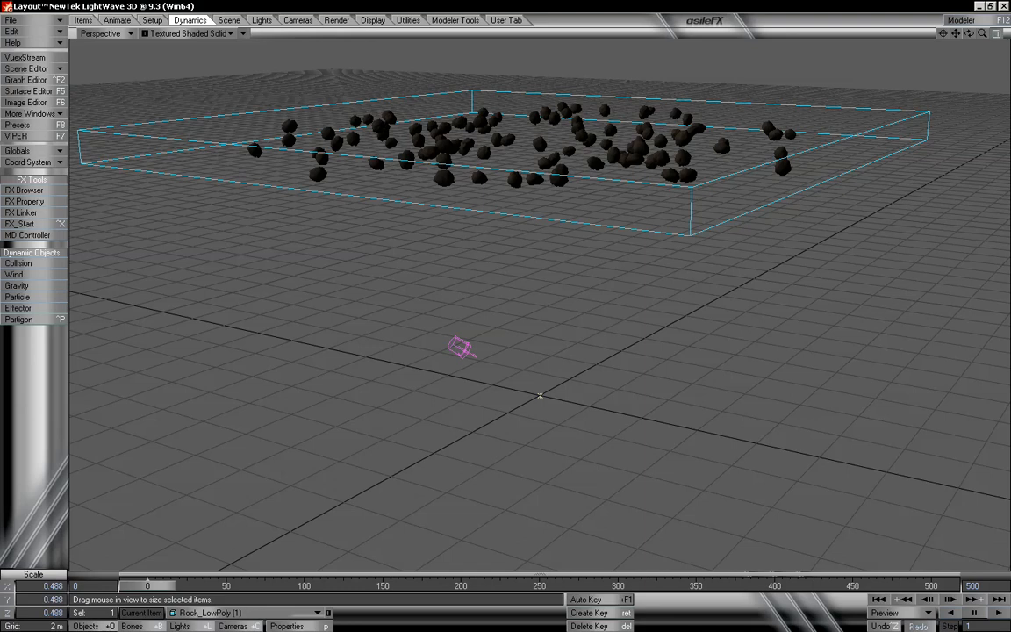
{"action": "mouse_move", "coordinate": [153, 590]}
{"action": "left_mouse_down"}
{"action": "mouse_move", "coordinate": [294, 590]}
{"action": "mouse_move", "coordinate": [147, 591]}
{"action": "left_mouse_up"}
{"action": "left_click_drag", "start_coordinate": [977, 42], "coordinate": [982, 41]}
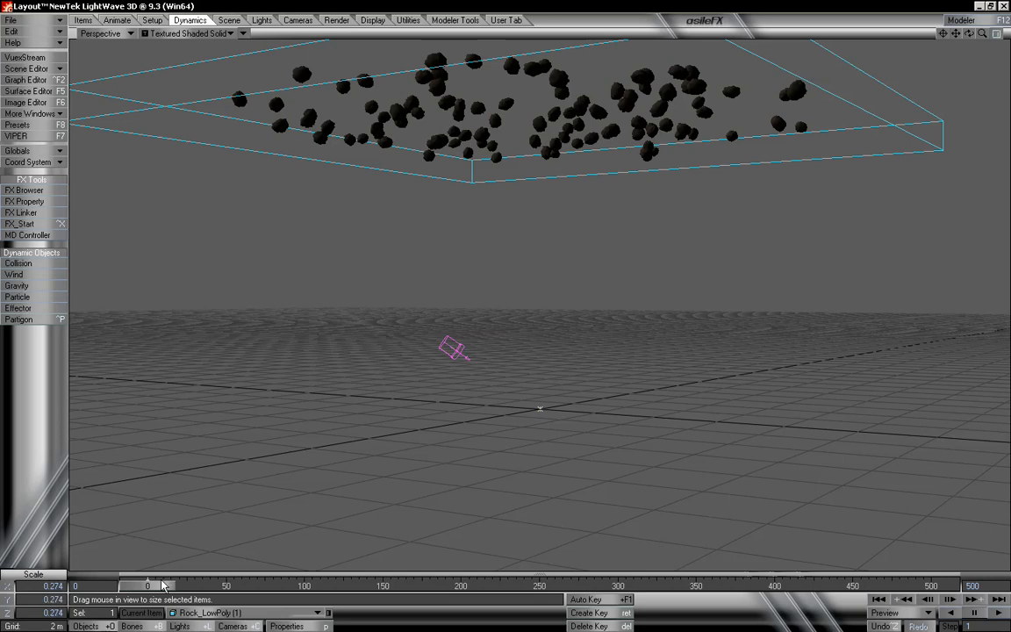
{"action": "mouse_move", "coordinate": [147, 585]}
{"action": "left_mouse_down"}
{"action": "mouse_move", "coordinate": [357, 585]}
{"action": "mouse_move", "coordinate": [167, 586]}
{"action": "left_mouse_up"}
{"action": "left_click", "coordinate": [229, 612]}
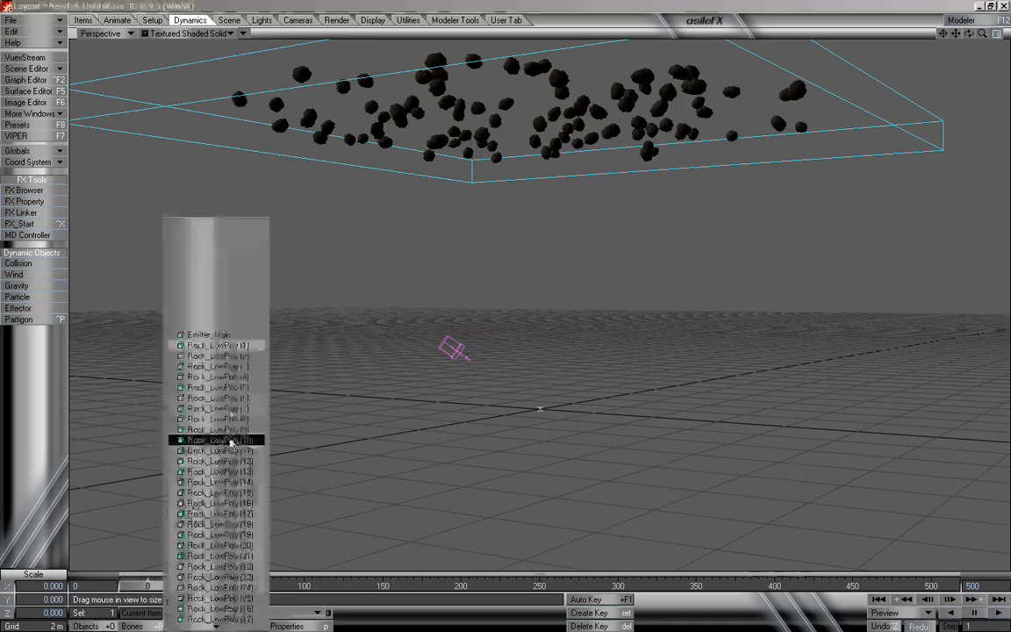
{"action": "mouse_move", "coordinate": [229, 625]}
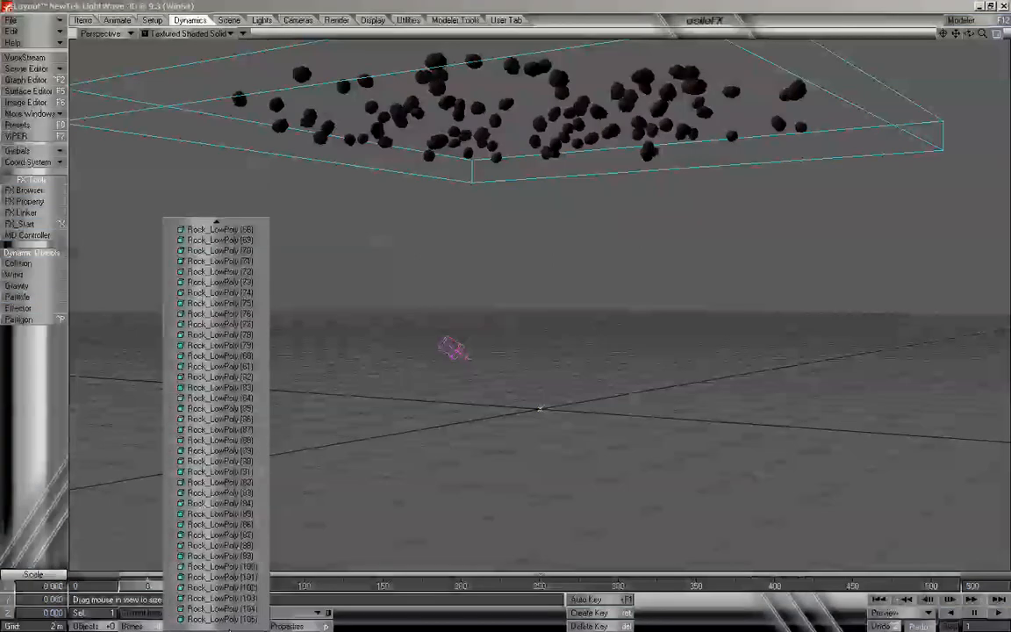
{"action": "mouse_move", "coordinate": [233, 185]}
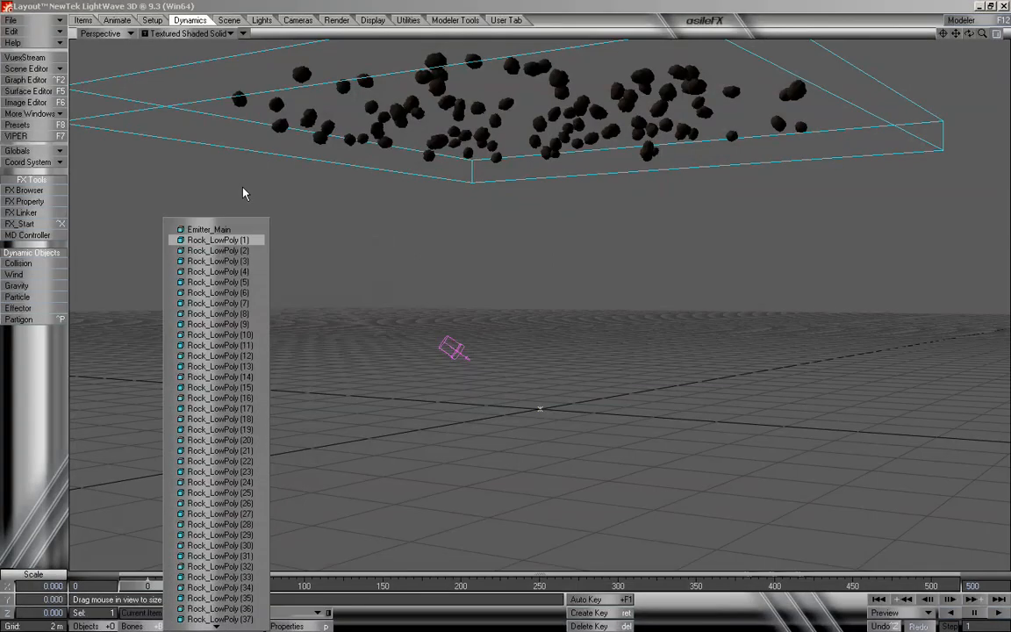
{"action": "left_click", "coordinate": [437, 4]}
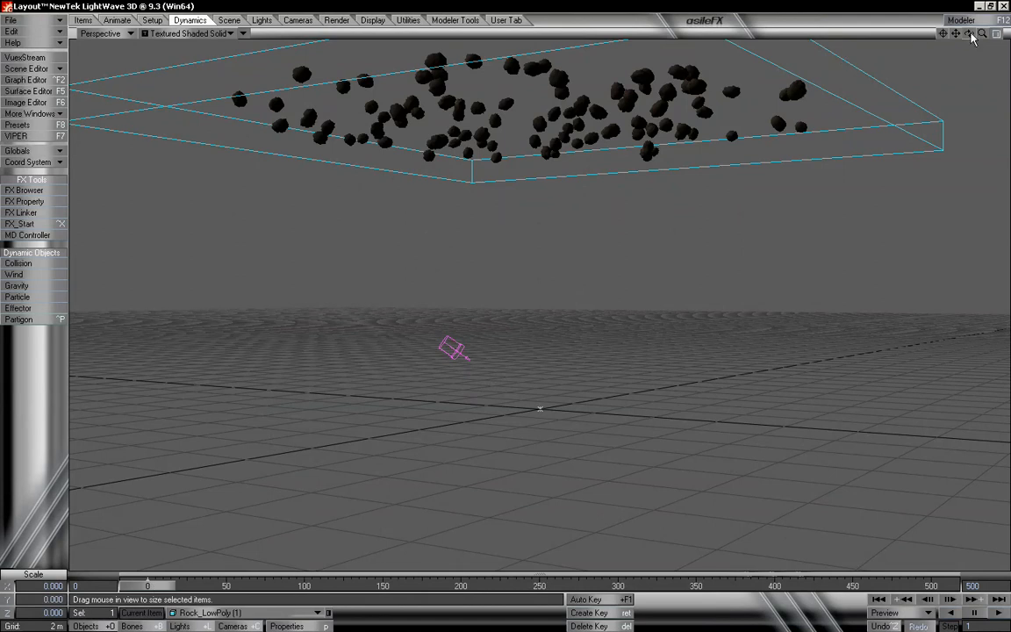
- Switch to Modeler, scale the Rock_LowPoly mesh down around the origin to a little over half its size, save it, and return to Layout
{"action": "mouse_move", "coordinate": [970, 35]}
{"action": "left_mouse_down"}
{"action": "mouse_move", "coordinate": [939, 37]}
{"action": "mouse_move", "coordinate": [987, 37]}
{"action": "mouse_move", "coordinate": [948, 37]}
{"action": "mouse_move", "coordinate": [972, 36]}
{"action": "left_mouse_up"}
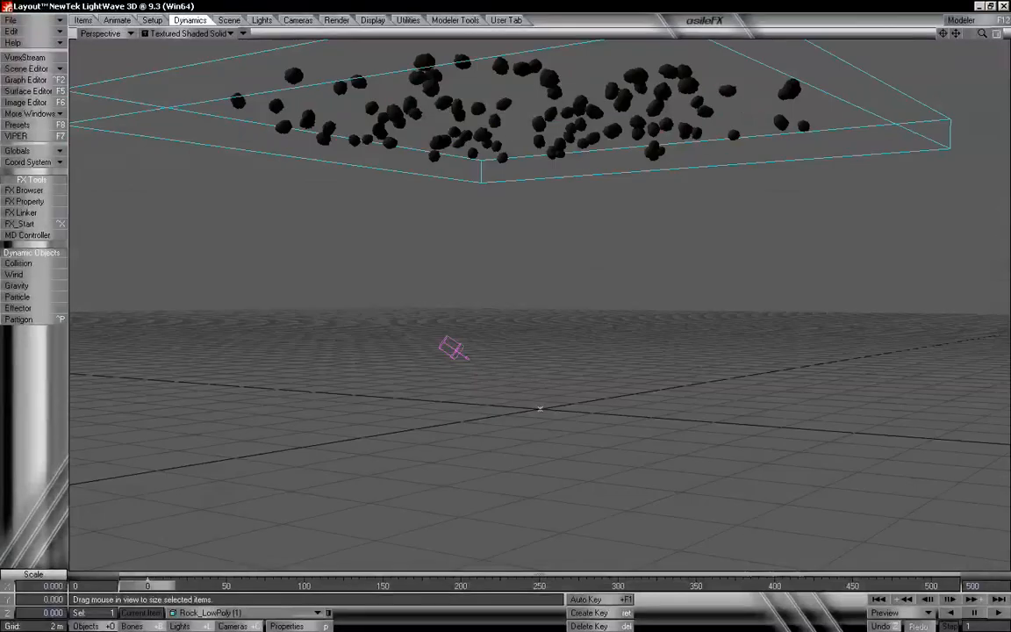
{"action": "left_click", "coordinate": [963, 20]}
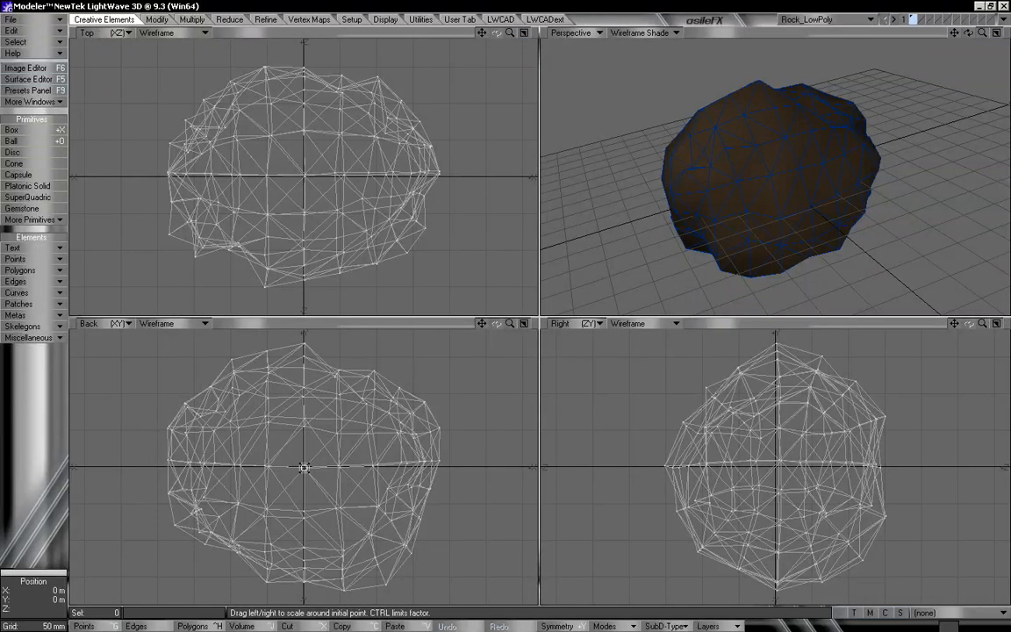
{"action": "mouse_move", "coordinate": [304, 467]}
{"action": "left_mouse_down"}
{"action": "mouse_move", "coordinate": [259, 467]}
{"action": "mouse_move", "coordinate": [304, 466]}
{"action": "left_mouse_up"}
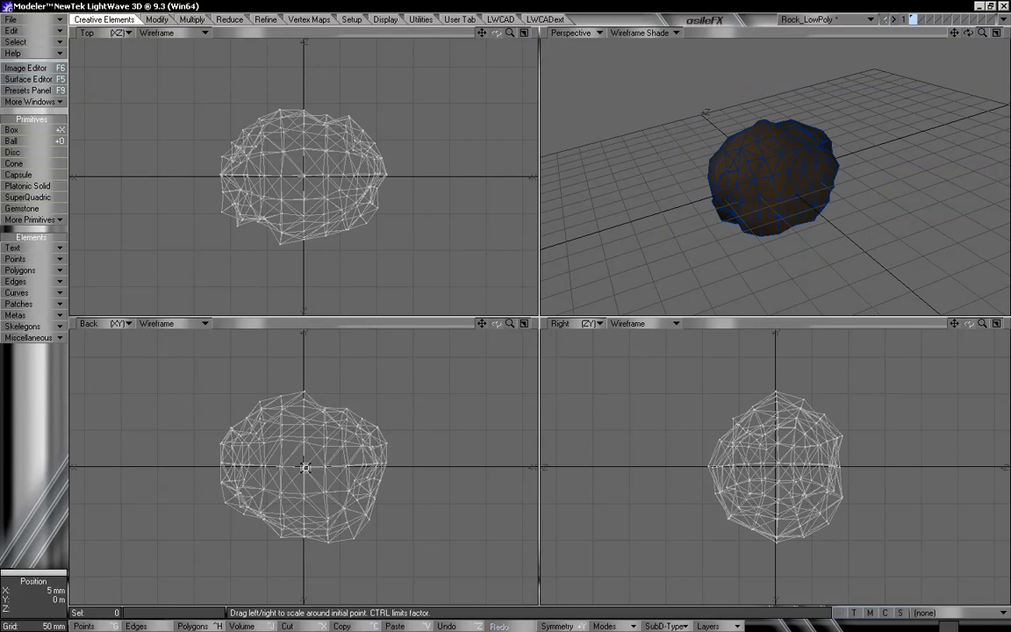
{"action": "key", "text": "s"}
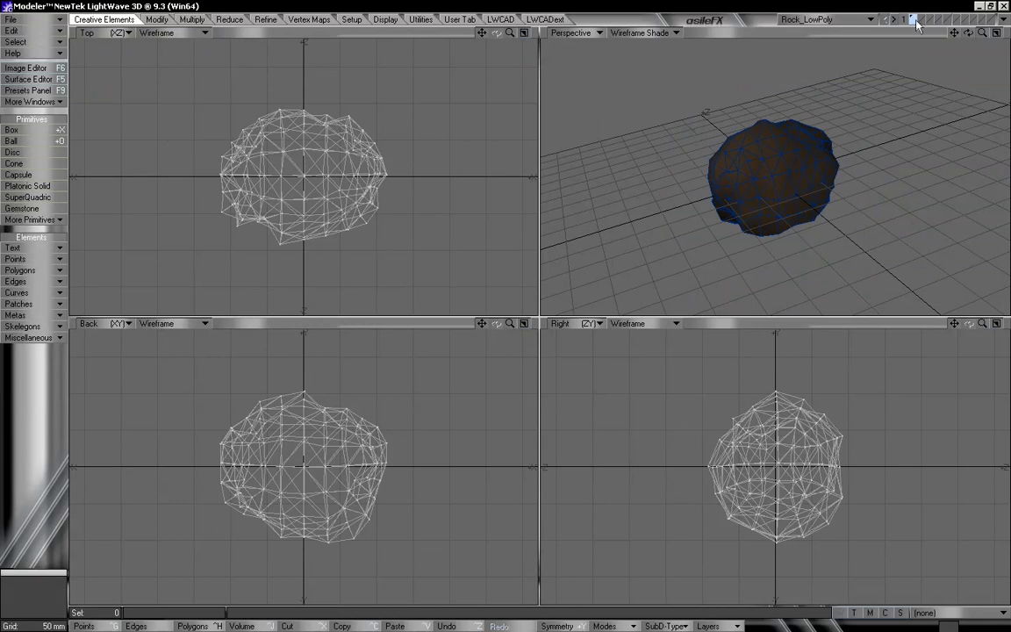
{"action": "left_click", "coordinate": [1005, 19]}
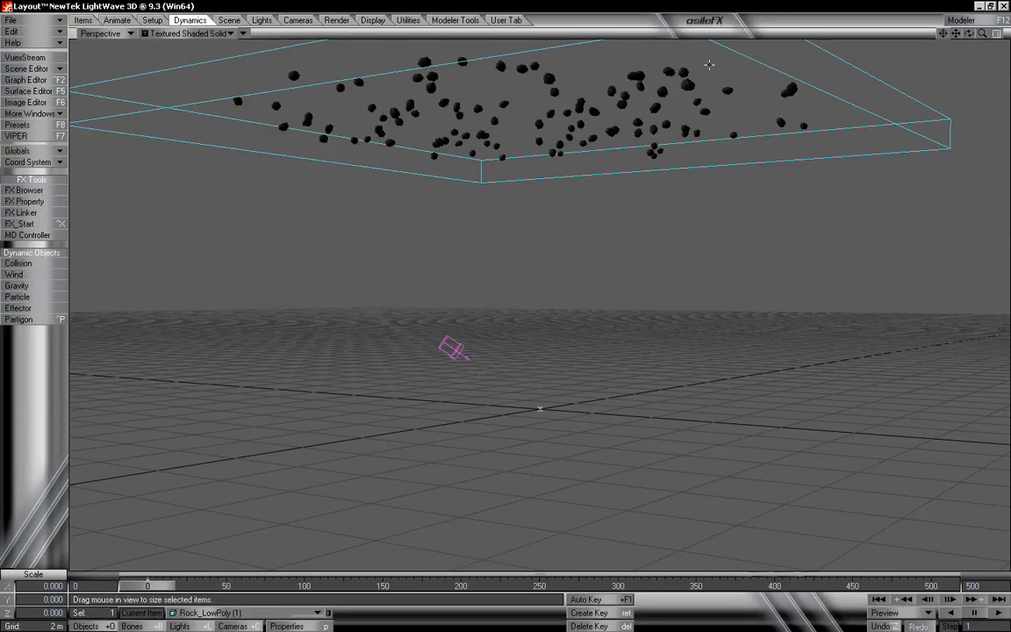
- Review the smaller rocks in Perspective by scrubbing the animation, orbiting and zooming in, and browse the list of cloned rocks
{"action": "left_click_drag", "start_coordinate": [161, 586], "coordinate": [133, 586]}
{"action": "mouse_move", "coordinate": [969, 33]}
{"action": "left_mouse_down"}
{"action": "mouse_move", "coordinate": [927, 96]}
{"action": "mouse_move", "coordinate": [932, 48]}
{"action": "mouse_move", "coordinate": [952, 37]}
{"action": "mouse_move", "coordinate": [953, 22]}
{"action": "left_mouse_up"}
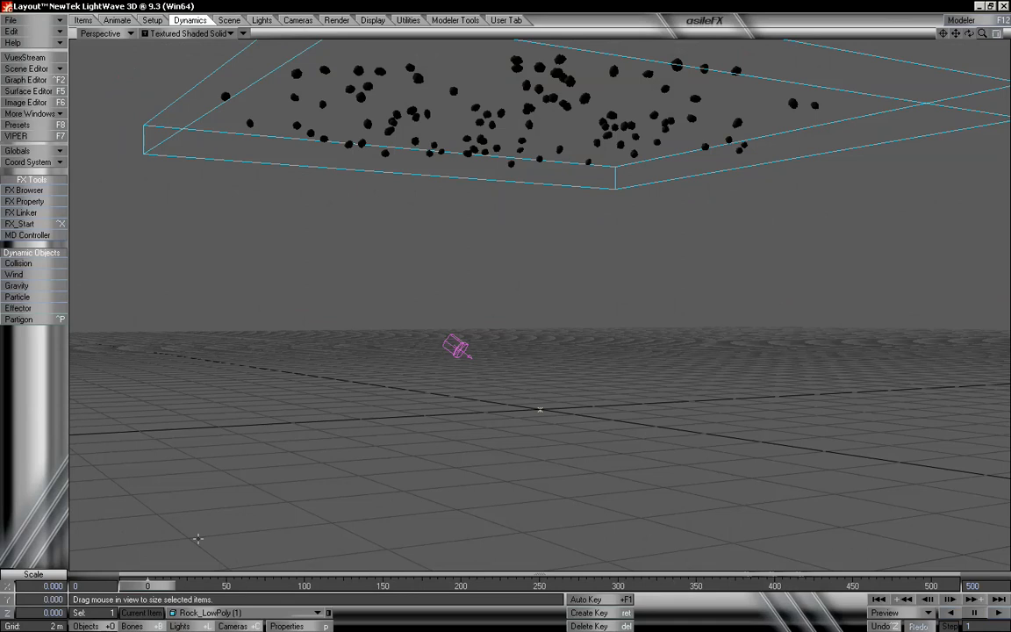
{"action": "mouse_move", "coordinate": [167, 586]}
{"action": "left_mouse_down"}
{"action": "mouse_move", "coordinate": [826, 586]}
{"action": "mouse_move", "coordinate": [147, 586]}
{"action": "left_mouse_up"}
{"action": "mouse_move", "coordinate": [147, 586]}
{"action": "left_mouse_down"}
{"action": "mouse_move", "coordinate": [382, 586]}
{"action": "mouse_move", "coordinate": [147, 586]}
{"action": "left_mouse_up"}
{"action": "left_click", "coordinate": [298, 612]}
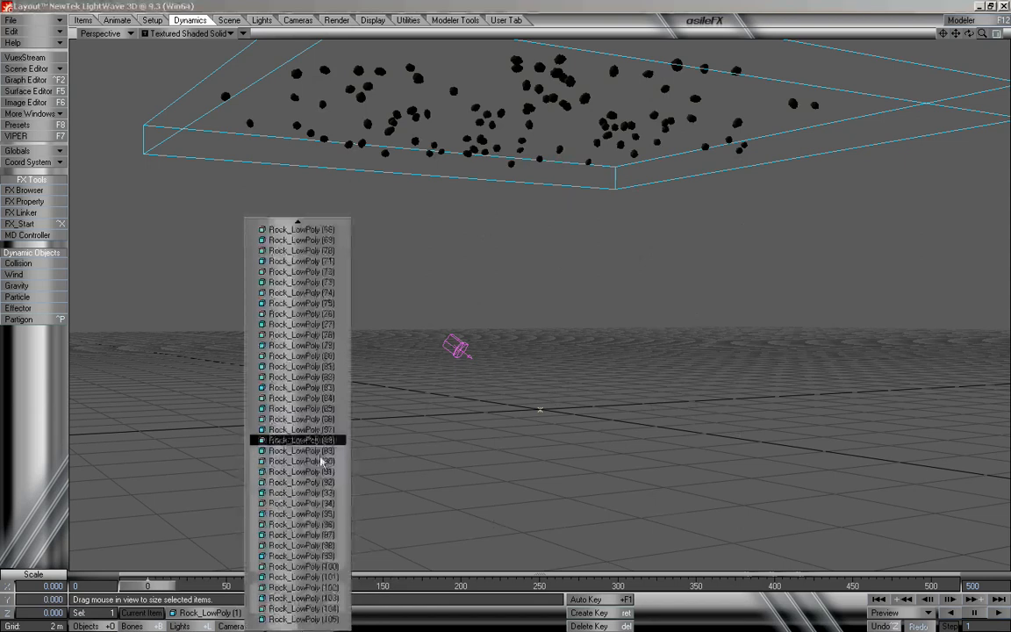
{"action": "left_click", "coordinate": [358, 168]}
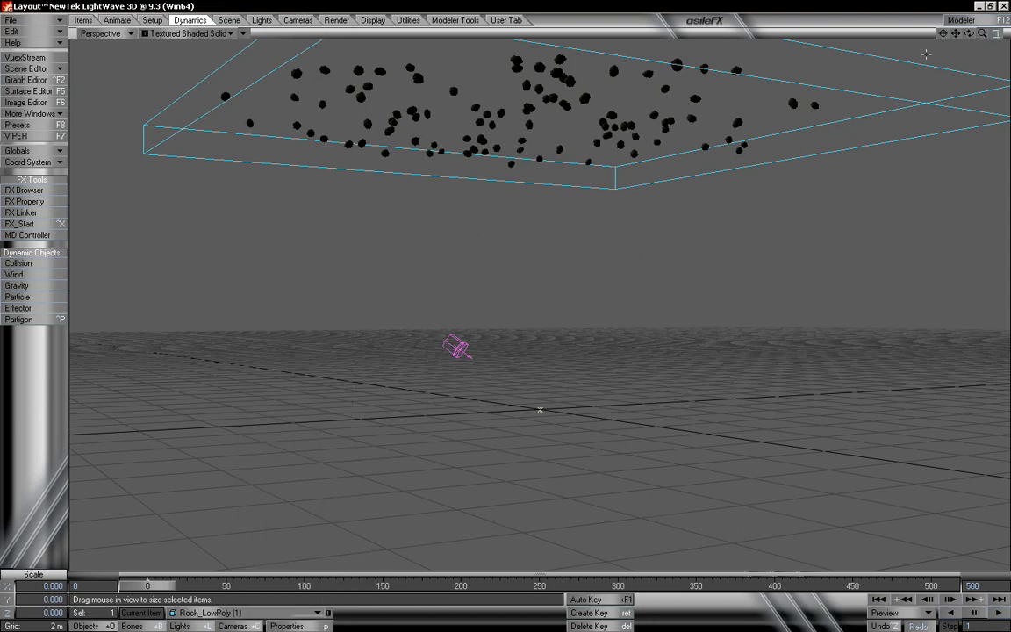
{"action": "left_click_drag", "start_coordinate": [980, 33], "coordinate": [858, 33]}
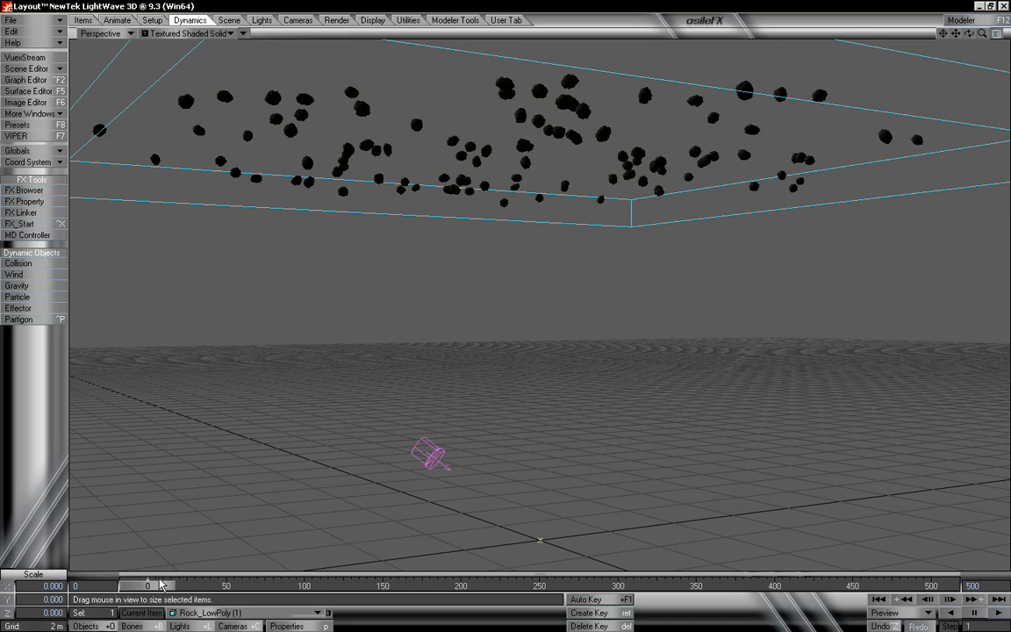
{"action": "mouse_move", "coordinate": [161, 584]}
{"action": "left_mouse_down"}
{"action": "mouse_move", "coordinate": [272, 584]}
{"action": "mouse_move", "coordinate": [147, 584]}
{"action": "left_mouse_up"}
- Add an HV particle emitter named Emitter_Trail to the scene
{"action": "left_click", "coordinate": [43, 299]}
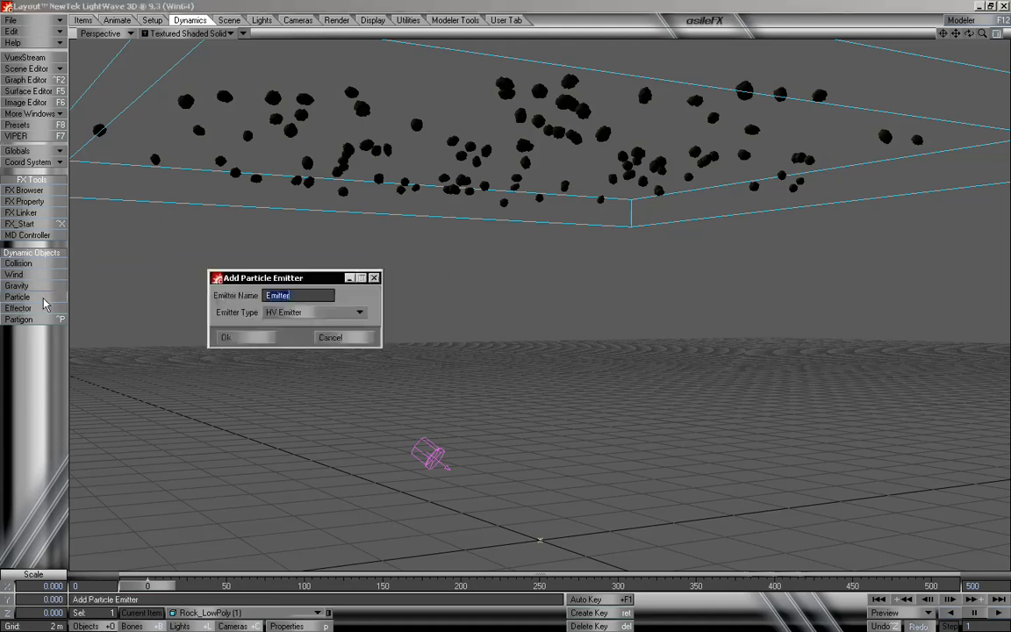
{"action": "left_click", "coordinate": [313, 296]}
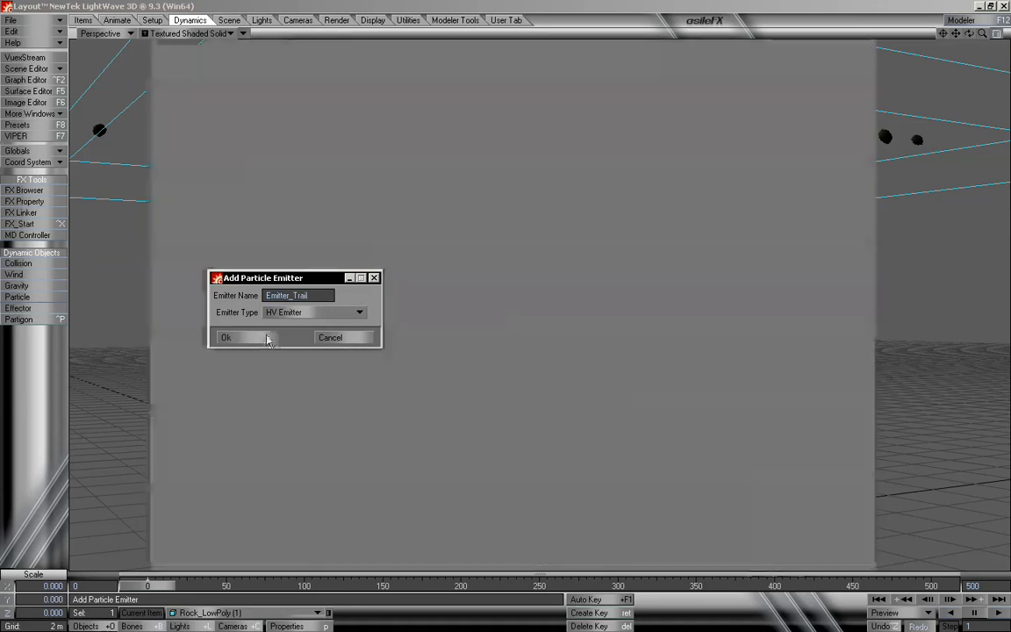
{"action": "left_click", "coordinate": [263, 338]}
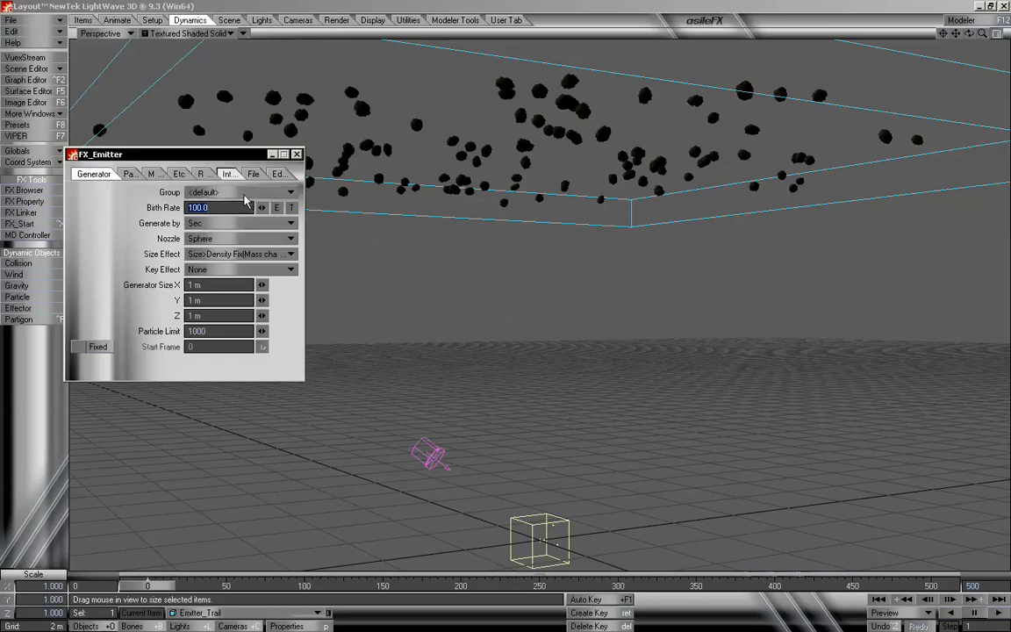
- Set the trail emitter's nozzle to Parent-Emitter, its birth rate to 20 and its particle limit to 100000, and close its settings
{"action": "left_click", "coordinate": [226, 238]}
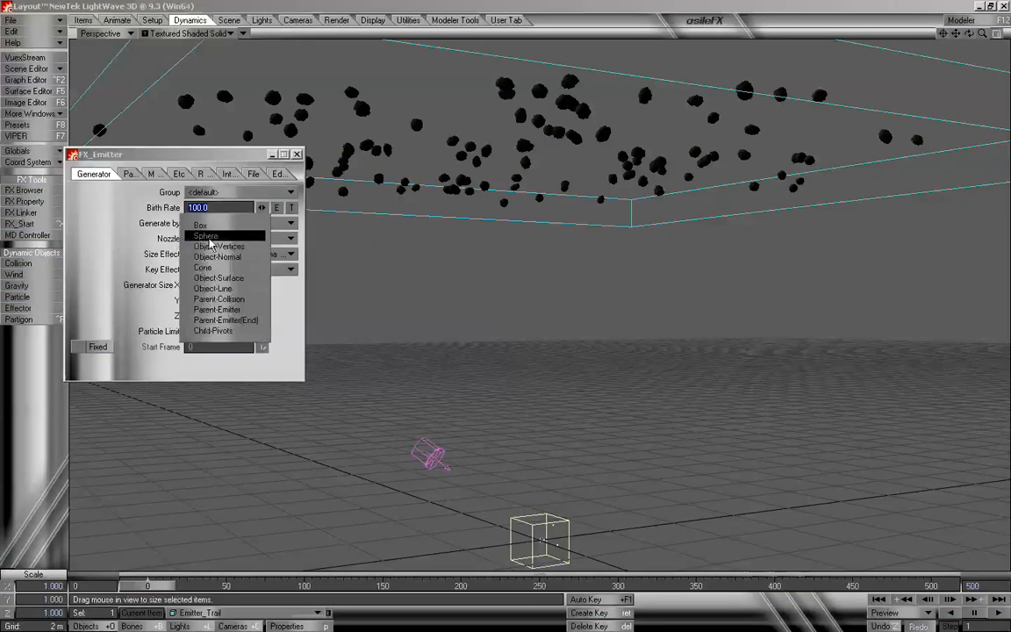
{"action": "left_click", "coordinate": [249, 309]}
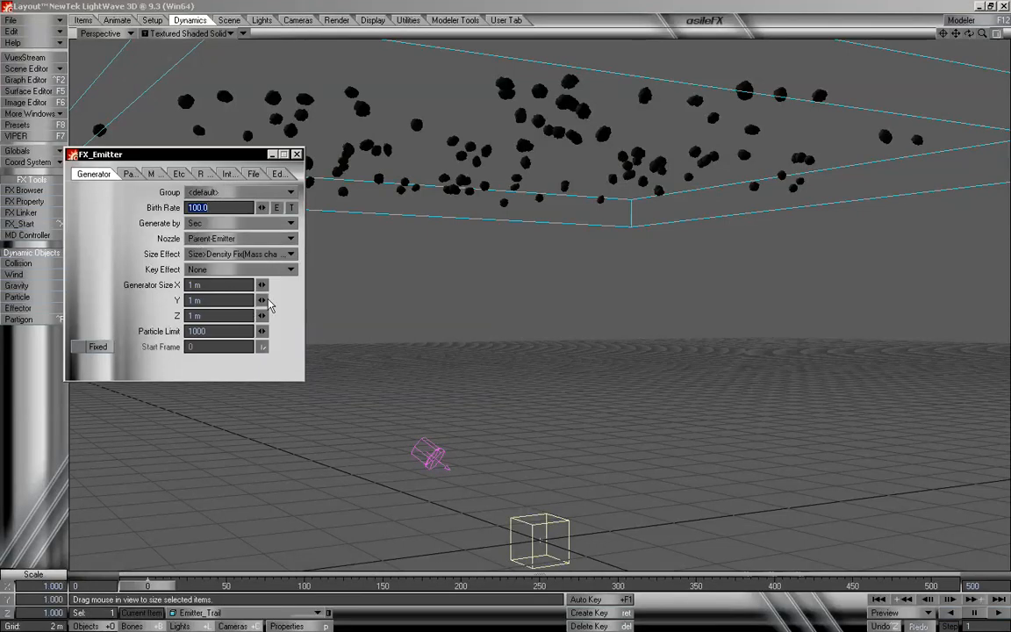
{"action": "left_click", "coordinate": [221, 333]}
{"action": "left_click", "coordinate": [208, 208]}
{"action": "type", "text": "20"}
{"action": "key", "text": "Tab"}
{"action": "key", "text": "Tab"}
{"action": "key", "text": "Tab"}
{"action": "key", "text": "Tab"}
{"action": "key", "text": "Tab"}
{"action": "left_click", "coordinate": [298, 154]}
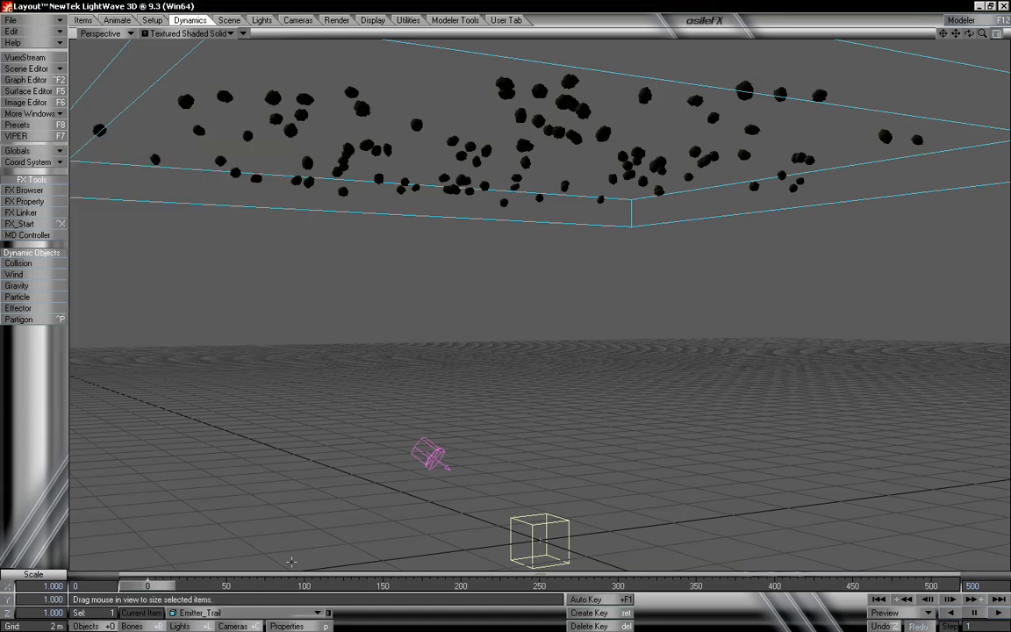
- Parent Emitter_Trail to Emitter_Main in its motion options
{"action": "key", "text": "m"}
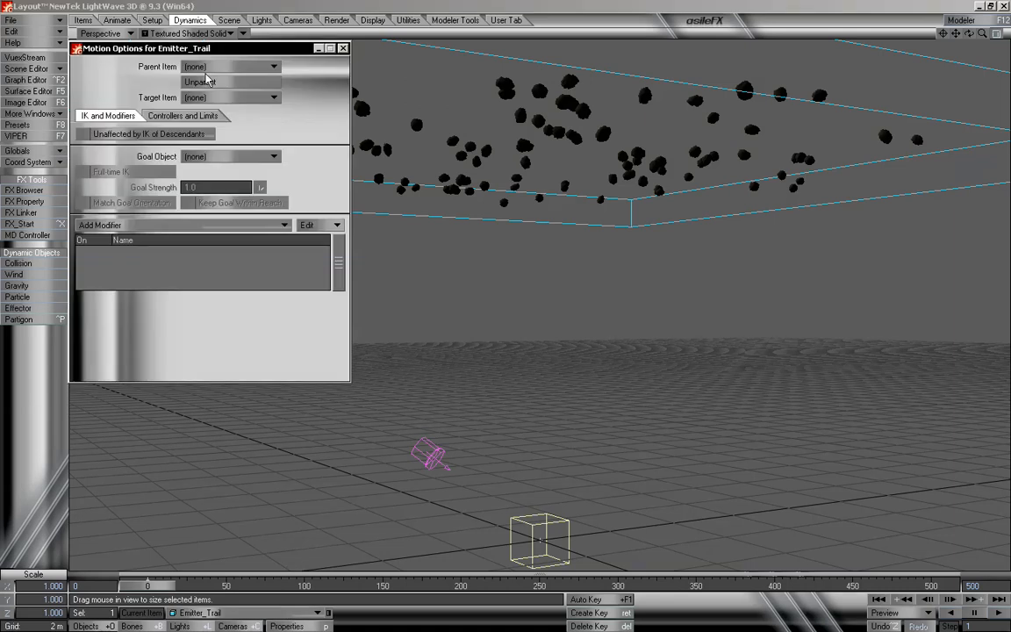
{"action": "left_click", "coordinate": [235, 67]}
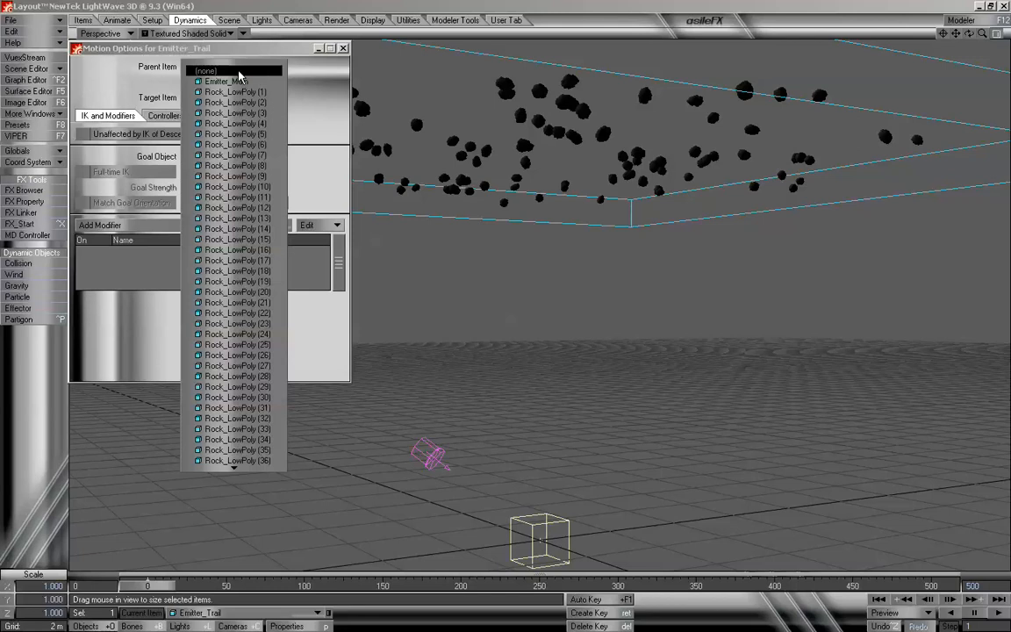
{"action": "left_click", "coordinate": [261, 82]}
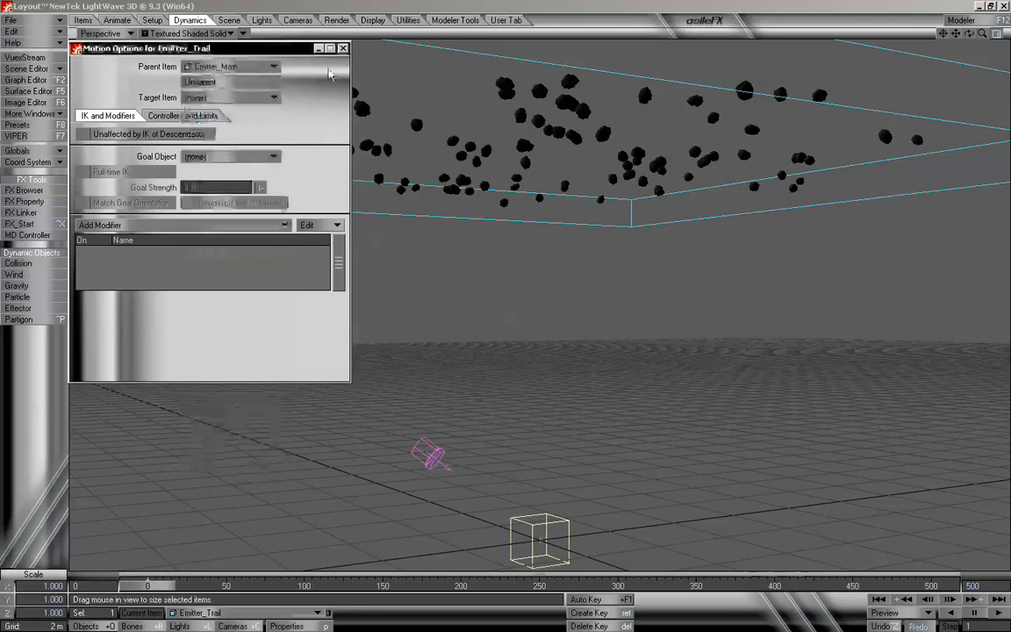
{"action": "left_click", "coordinate": [343, 48]}
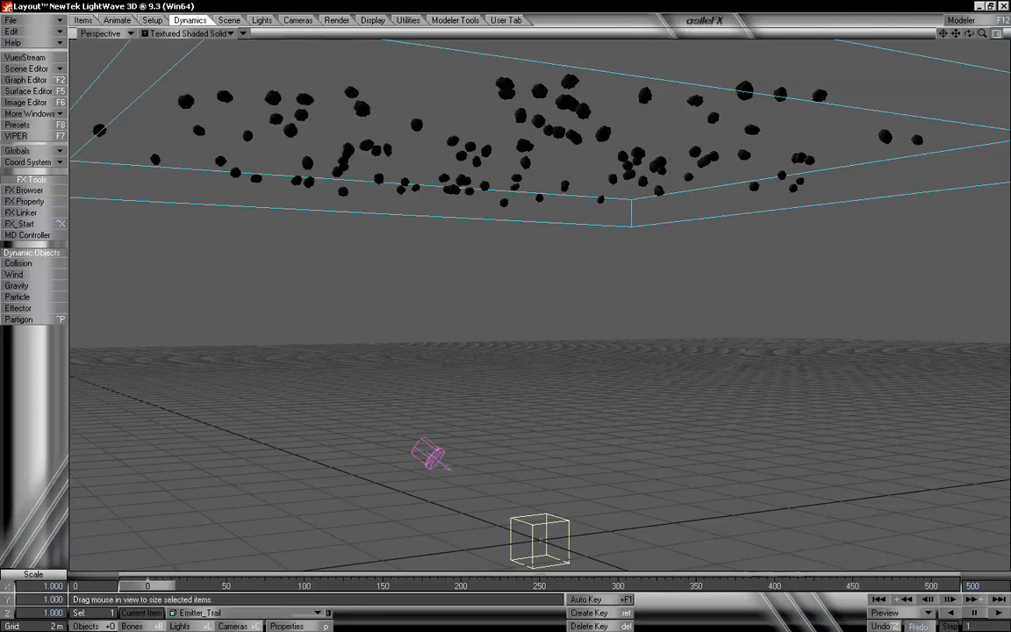
- Open the dynamics properties of Emitter_Trail and set the particle life time to 500 frames
{"action": "mouse_move", "coordinate": [147, 586]}
{"action": "left_mouse_down"}
{"action": "mouse_move", "coordinate": [320, 586]}
{"action": "mouse_move", "coordinate": [147, 585]}
{"action": "left_mouse_up"}
{"action": "key", "text": "p"}
{"action": "left_click", "coordinate": [204, 169]}
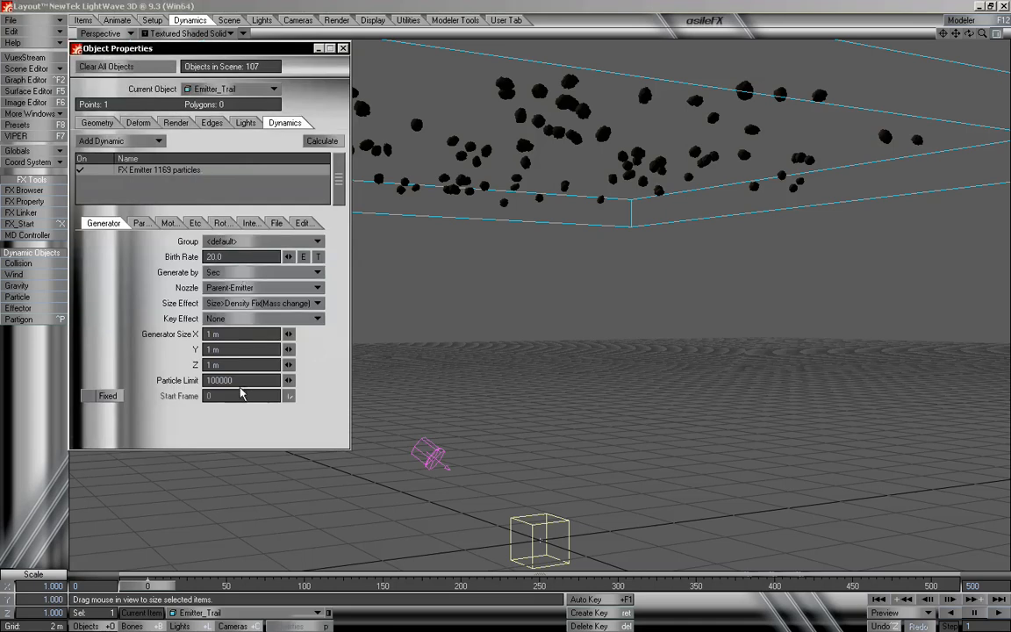
{"action": "left_click", "coordinate": [146, 223]}
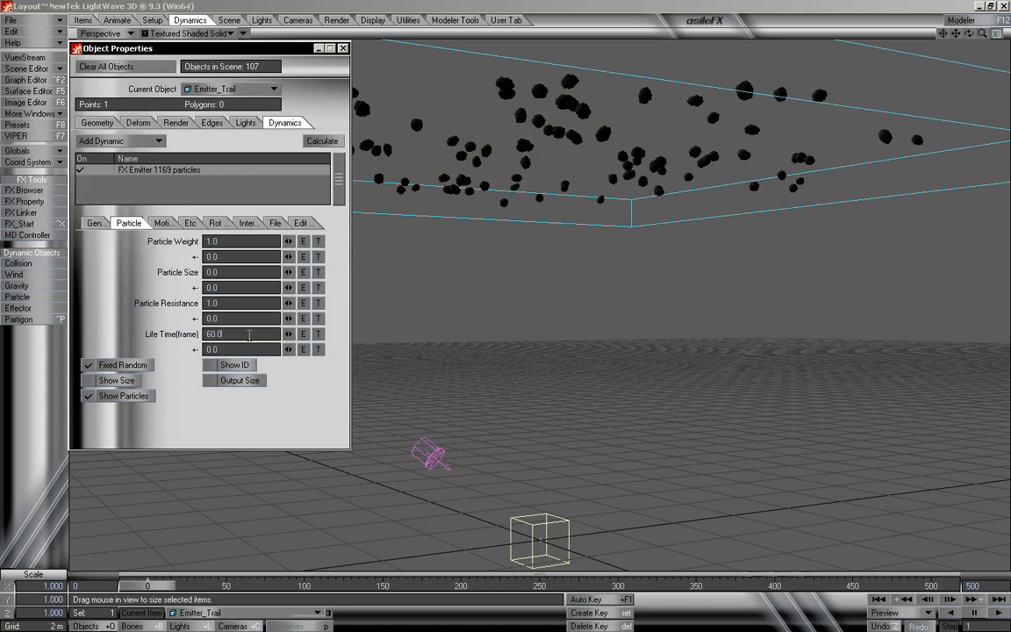
{"action": "left_click", "coordinate": [207, 335]}
{"action": "type", "text": "500"}
{"action": "key", "text": "Return"}
- Set the trail emitter's vibration to 0.5 m/s and scrub the timeline to preview the trails, returning to frame 0
{"action": "left_click", "coordinate": [161, 223]}
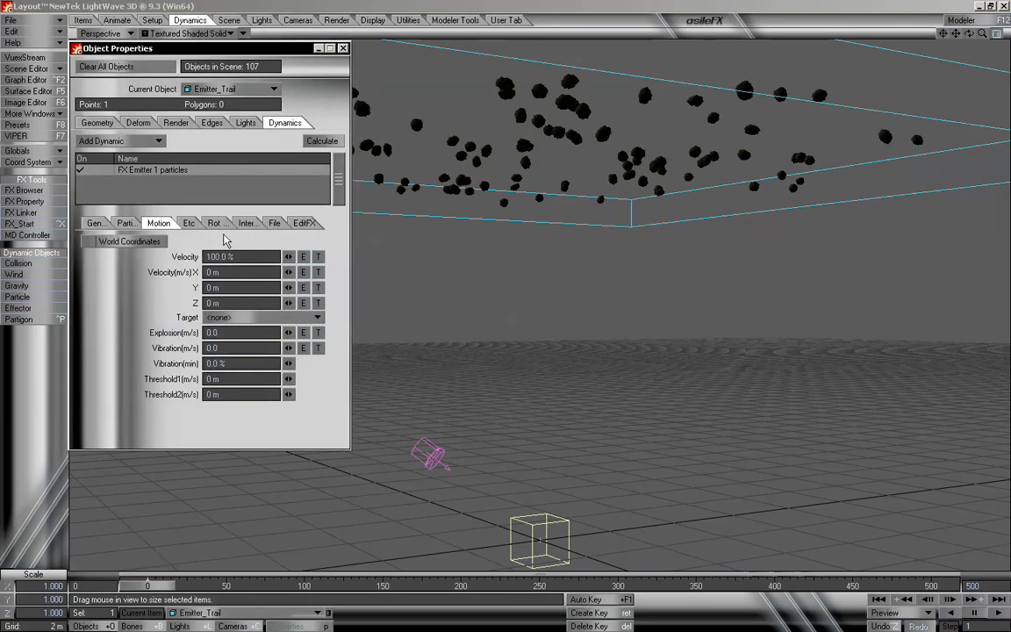
{"action": "left_click", "coordinate": [189, 223]}
{"action": "left_click", "coordinate": [160, 223]}
{"action": "key", "text": "BackSpace"}
{"action": "type", "text": "5"}
{"action": "key", "text": "Tab"}
{"action": "key", "text": "Tab"}
{"action": "key", "text": "Tab"}
{"action": "left_click_drag", "start_coordinate": [173, 584], "coordinate": [148, 586]}
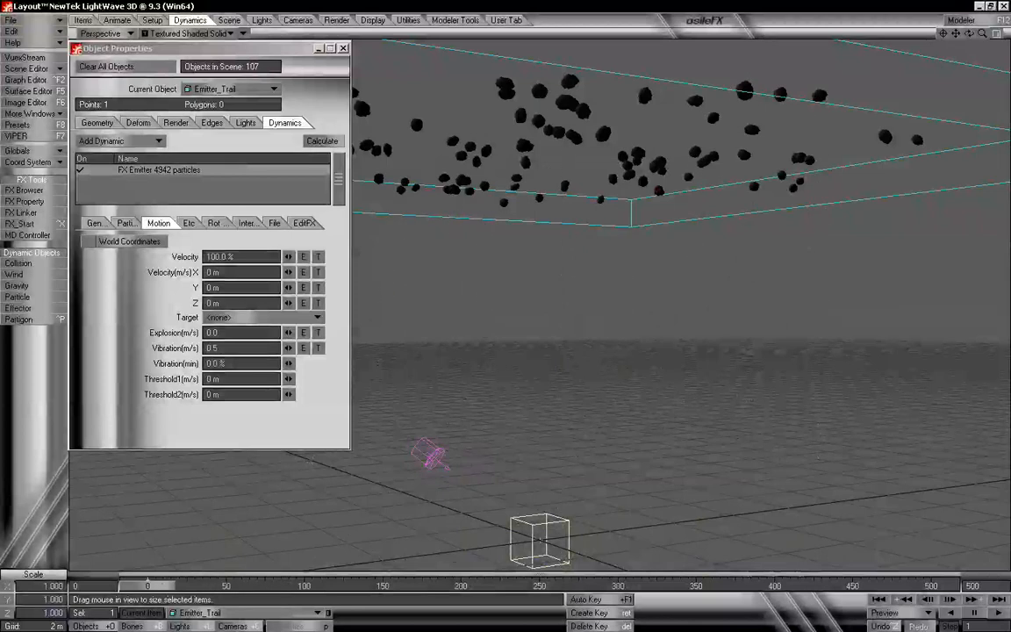
- Raise the trail emitter's birth rate to 40 and its particle limit to 1000000, and scrub the timeline to preview the trails
{"action": "left_click", "coordinate": [94, 222]}
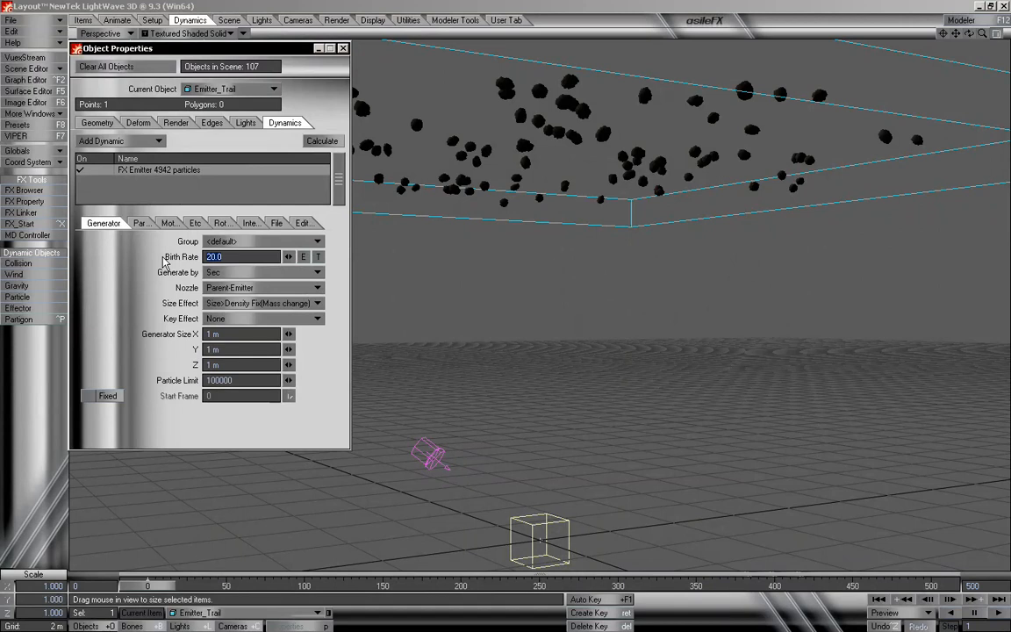
{"action": "type", "text": "40"}
{"action": "key", "text": "Tab"}
{"action": "key", "text": "Tab"}
{"action": "key", "text": "Tab"}
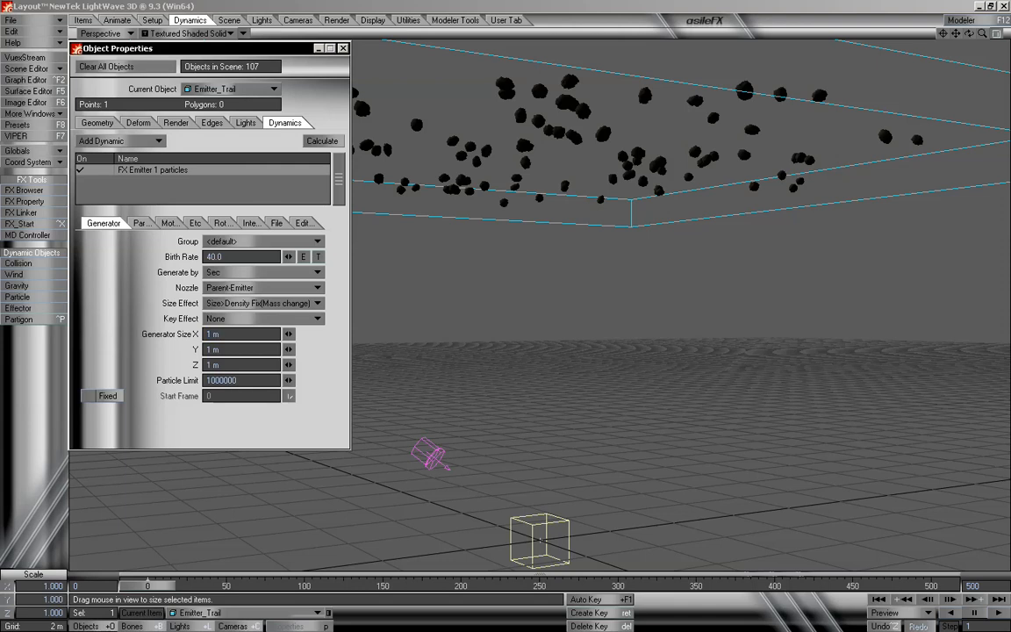
{"action": "left_click_drag", "start_coordinate": [178, 586], "coordinate": [469, 586]}
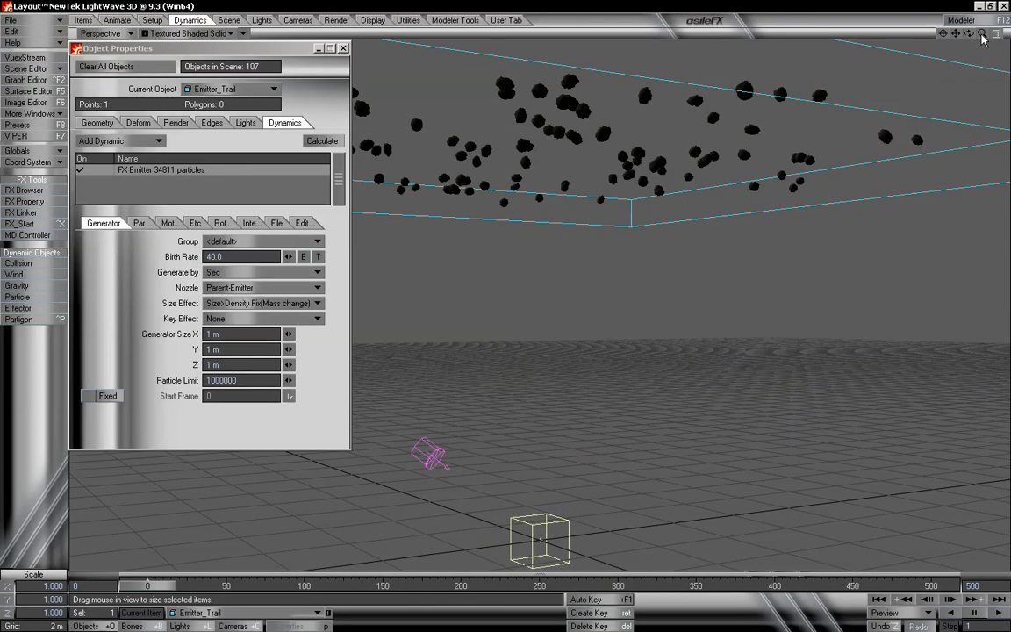
- Set the trail emitter's vibration to 1.0 m/s and scrub the timeline to preview the trails, returning to frame 0
{"action": "left_click", "coordinate": [167, 223]}
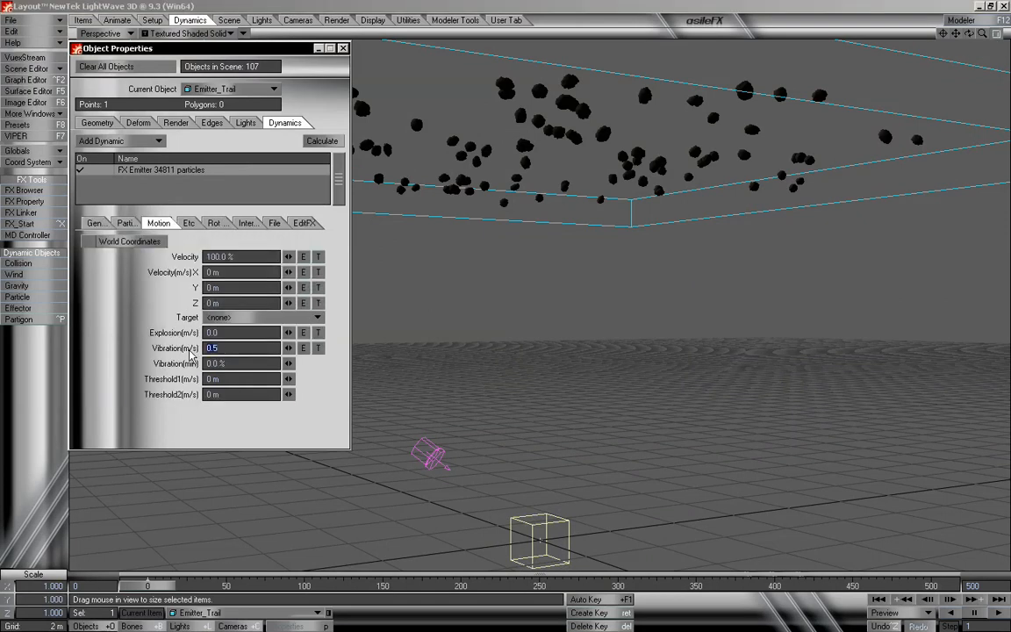
{"action": "type", "text": "1"}
{"action": "key", "text": "Tab"}
{"action": "key", "text": "Tab"}
{"action": "key", "text": "Tab"}
{"action": "left_click_drag", "start_coordinate": [162, 585], "coordinate": [300, 586]}
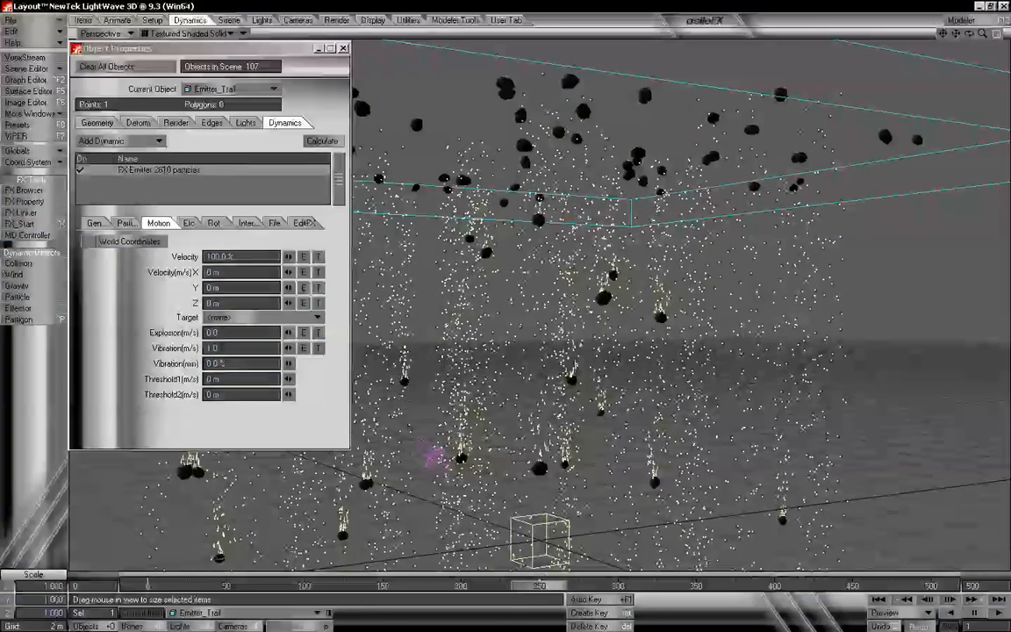
{"action": "left_click_drag", "start_coordinate": [552, 585], "coordinate": [147, 585]}
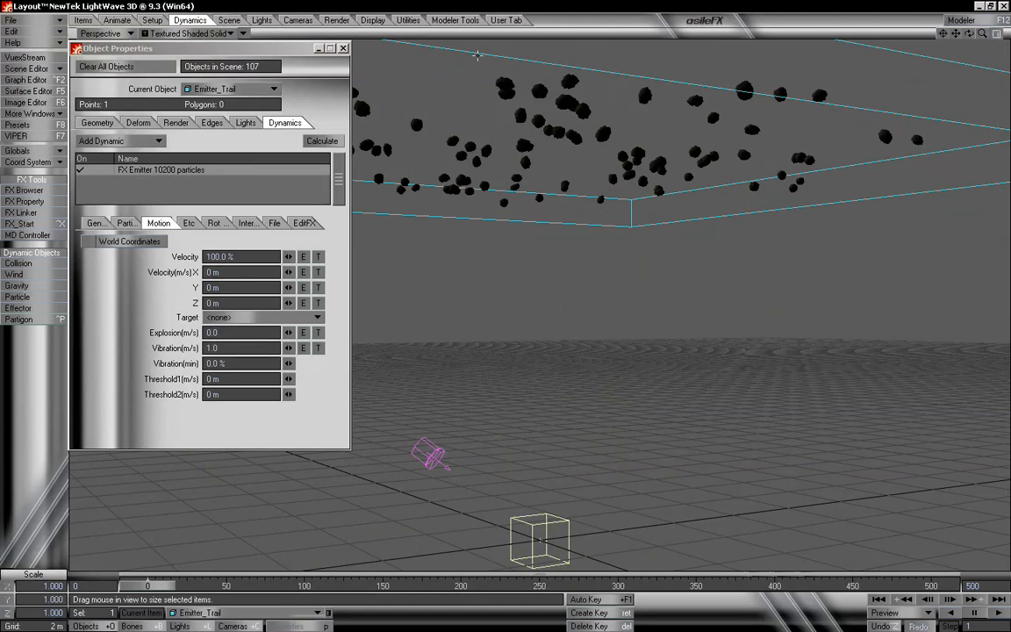
- Calculate the particle dynamics over the full timeline and close the object properties
{"action": "left_click_drag", "start_coordinate": [255, 49], "coordinate": [226, 13]}
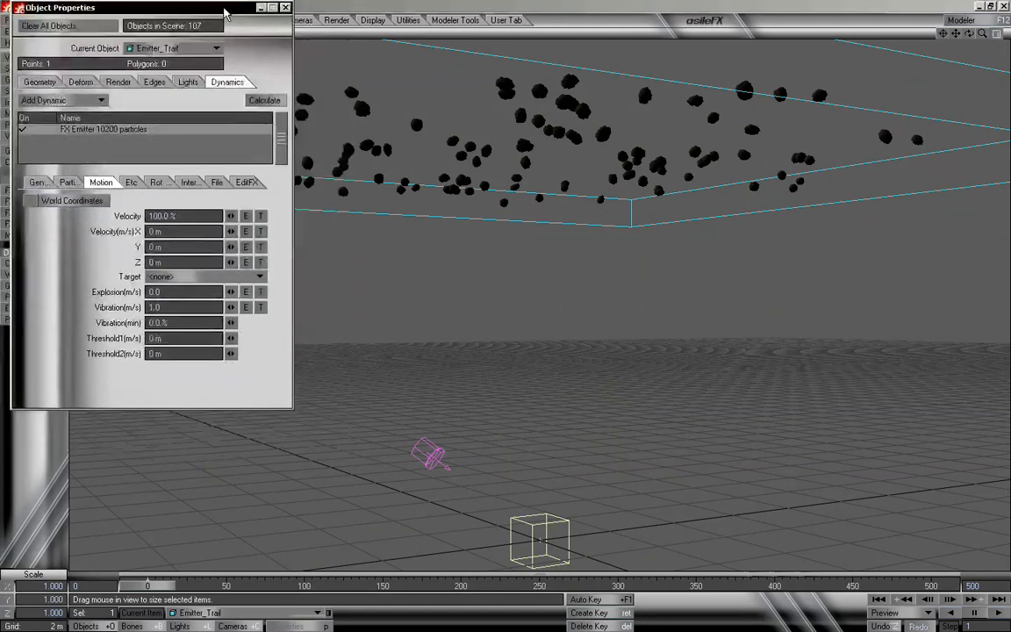
{"action": "left_click", "coordinate": [271, 100]}
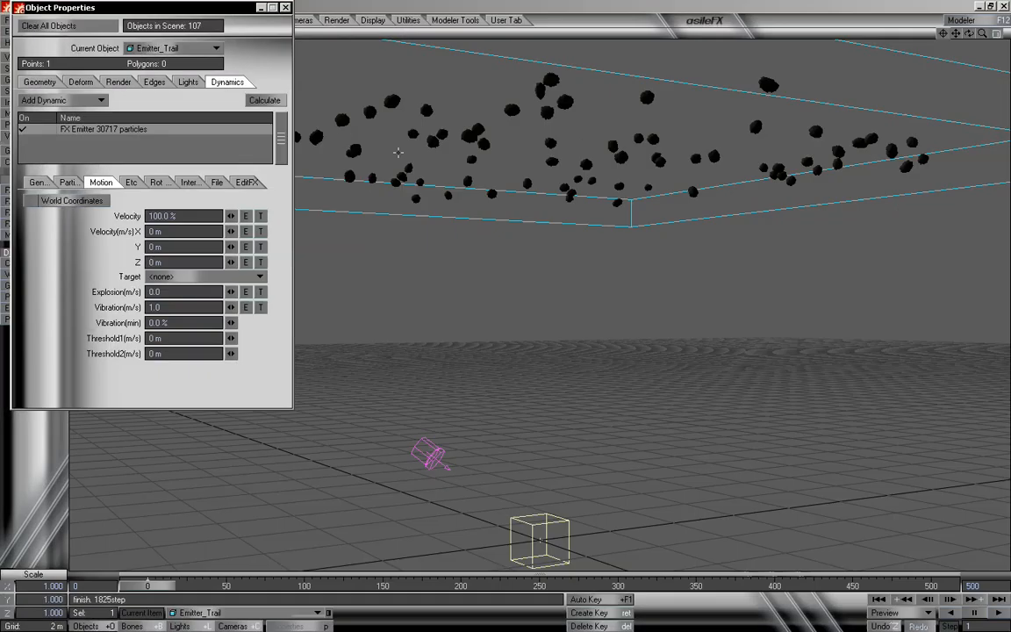
{"action": "left_click", "coordinate": [286, 9]}
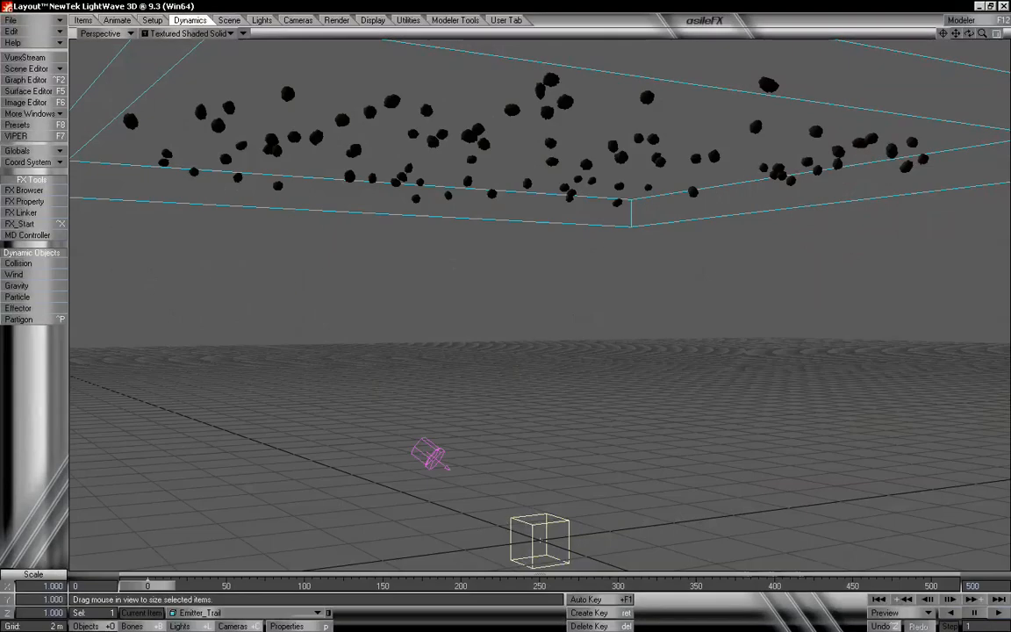
- Switch to the camera view and move the camera to about X 1.22 m, Y 3.34 m, Z -10.64 m to frame the falling rocks
{"action": "left_click", "coordinate": [98, 33]}
{"action": "left_click", "coordinate": [101, 52]}
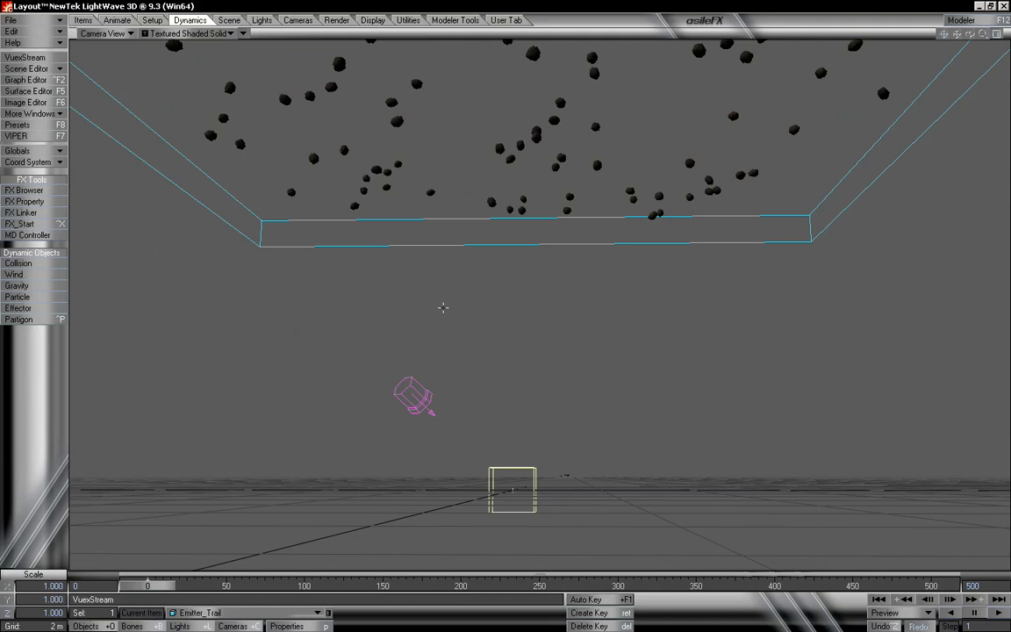
{"action": "key", "text": "t"}
{"action": "left_click_drag", "start_coordinate": [450, 305], "coordinate": [500, 249]}
{"action": "right_click_drag", "start_coordinate": [500, 249], "coordinate": [502, 211]}
{"action": "key", "text": "y"}
{"action": "mouse_move", "coordinate": [502, 210]}
{"action": "left_mouse_down"}
{"action": "mouse_move", "coordinate": [507, 237]}
{"action": "mouse_move", "coordinate": [500, 212]}
{"action": "left_mouse_up"}
{"action": "key", "text": "t"}
{"action": "right_click_drag", "start_coordinate": [500, 212], "coordinate": [501, 186]}
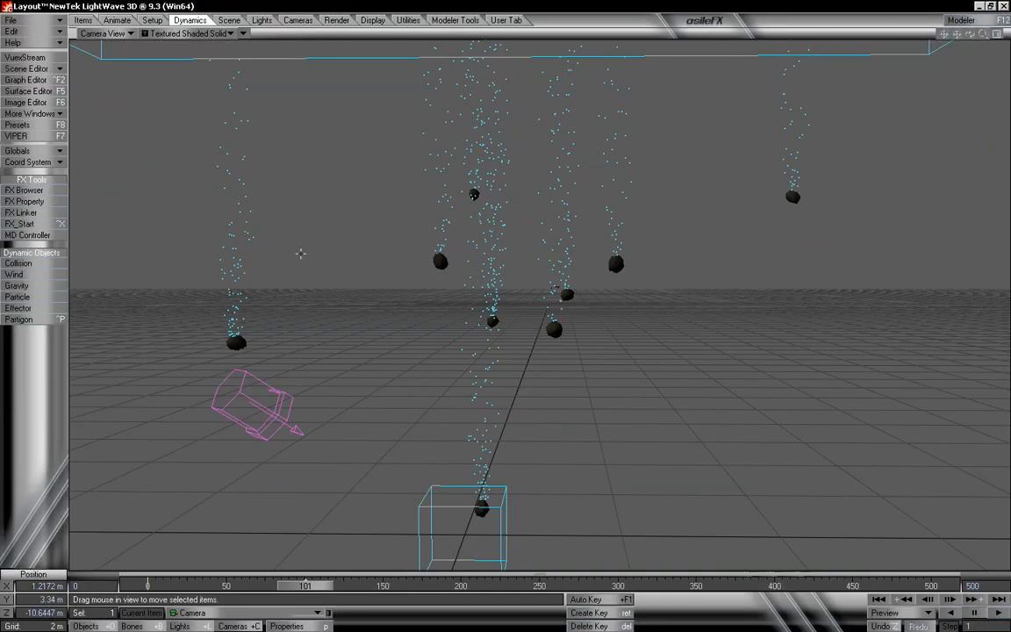
- Add a HyperVoxels 3.0 volumetric filter to the scene and activate it for Emitter_Trail
{"action": "left_click", "coordinate": [238, 212]}
{"action": "key", "text": "h"}
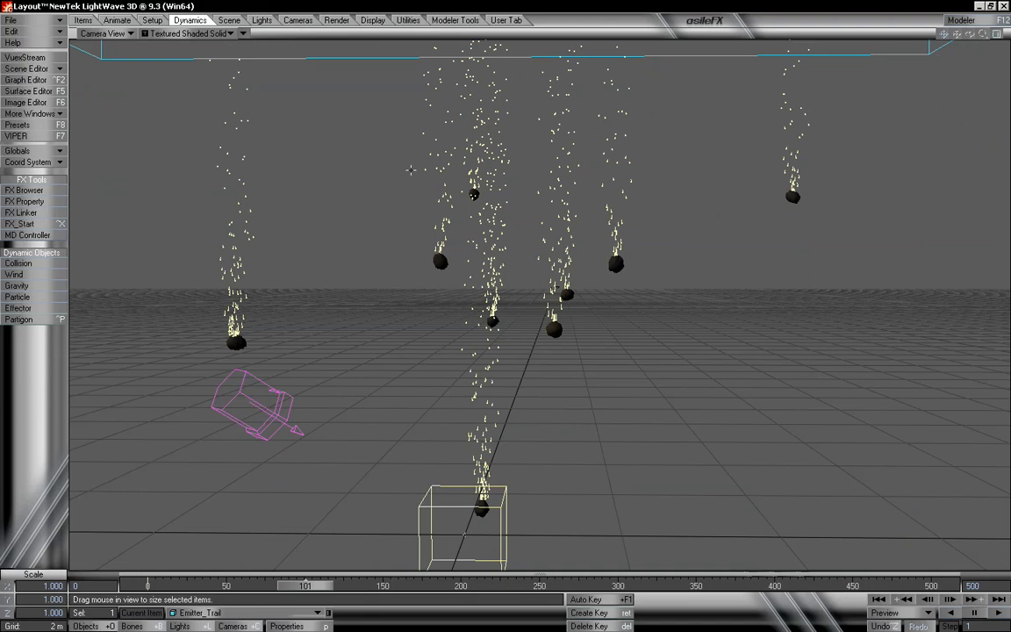
{"action": "key", "text": "ctrl+F6"}
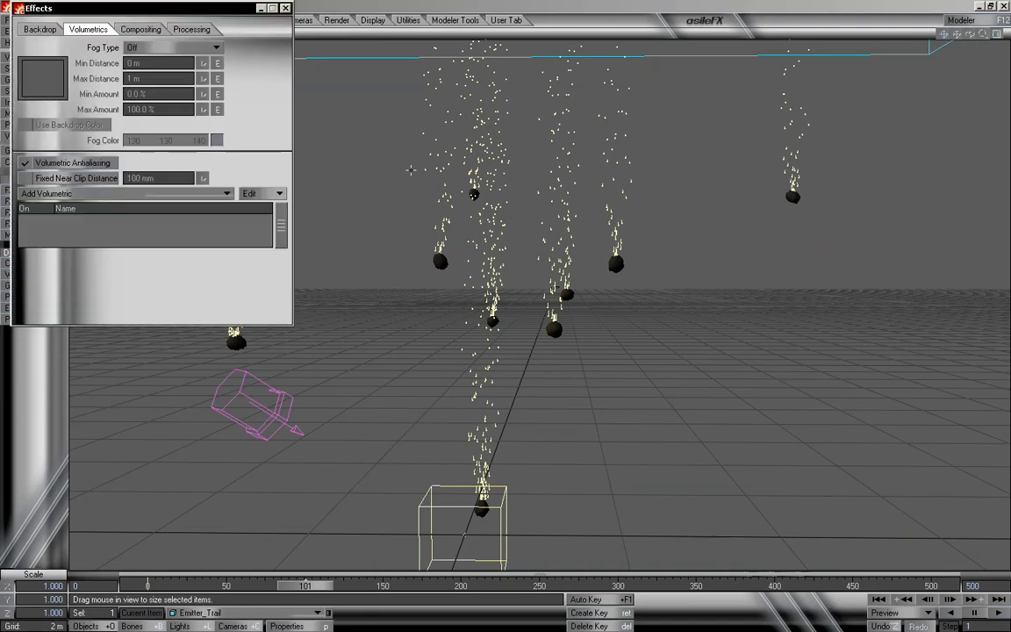
{"action": "left_click", "coordinate": [81, 193]}
{"action": "left_click", "coordinate": [127, 200]}
{"action": "double_click", "coordinate": [151, 218]}
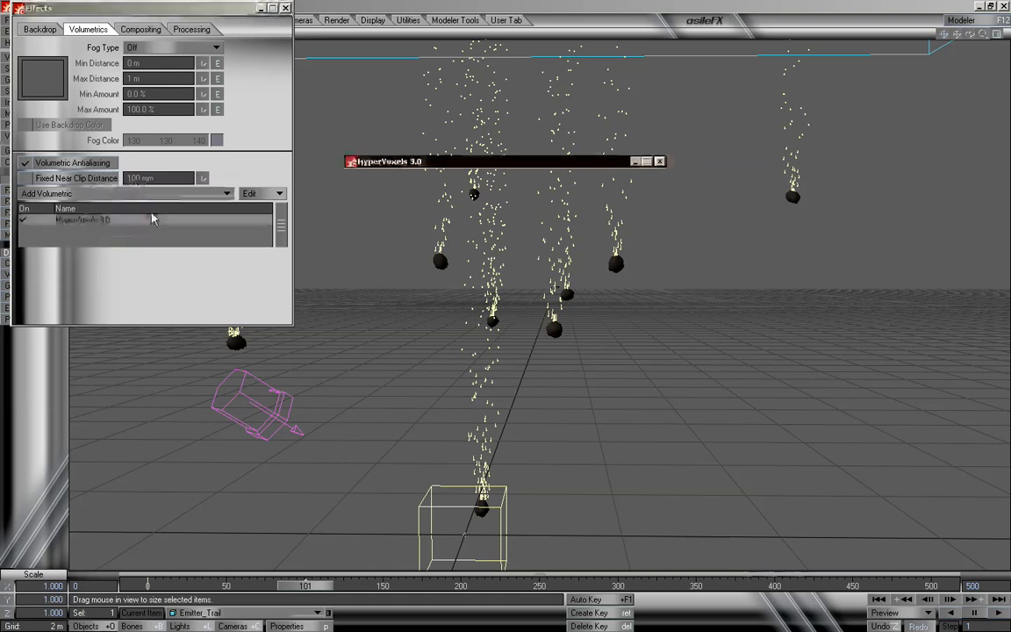
{"action": "left_click_drag", "start_coordinate": [524, 173], "coordinate": [331, 221]}
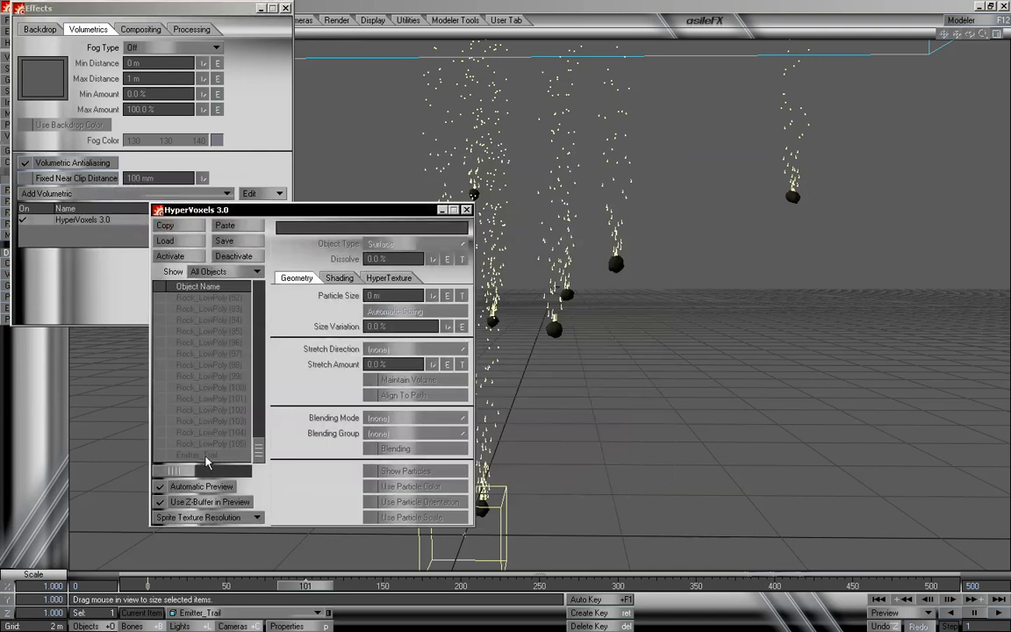
{"action": "left_click", "coordinate": [215, 457]}
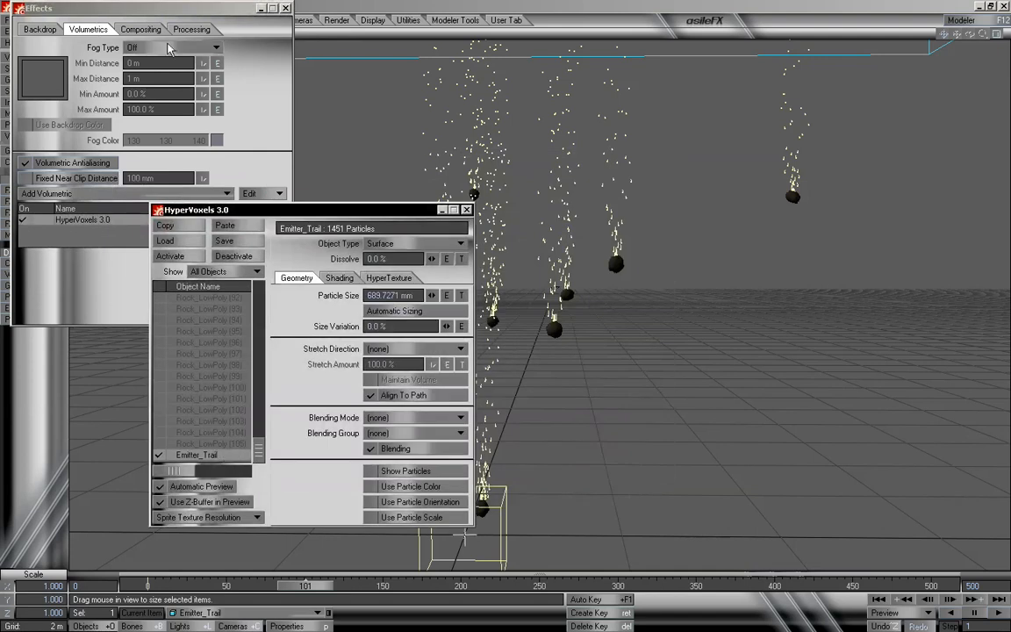
- Start a VIPER preview of the trail's HyperVoxels and arrange it beside the HyperVoxels settings
{"action": "left_click_drag", "start_coordinate": [172, 10], "coordinate": [174, 257]}
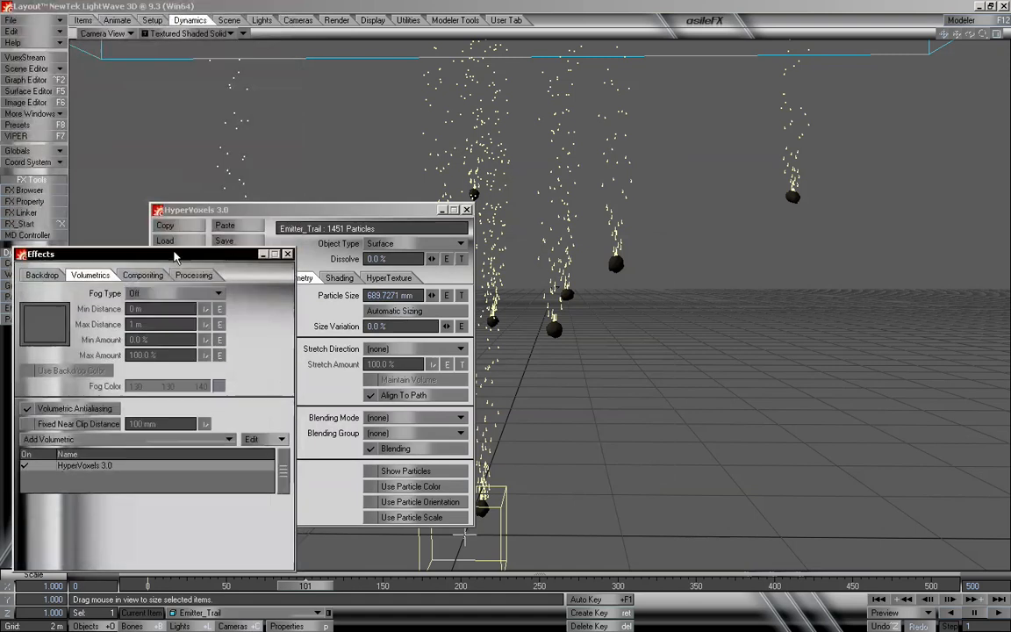
{"action": "left_click", "coordinate": [38, 137]}
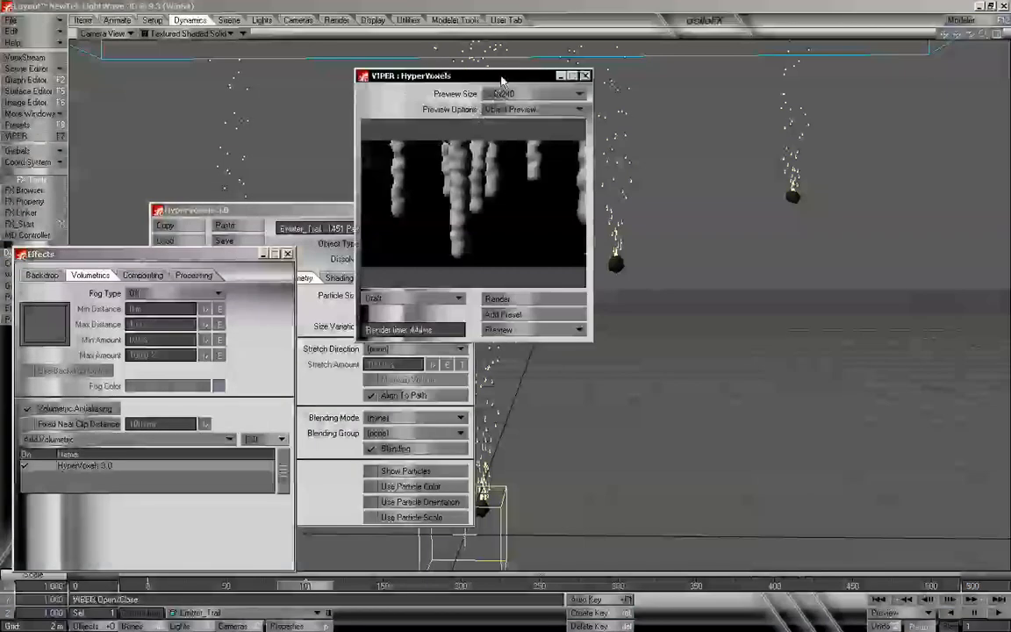
{"action": "left_click_drag", "start_coordinate": [502, 81], "coordinate": [173, 71]}
{"action": "left_click_drag", "start_coordinate": [345, 213], "coordinate": [470, 141]}
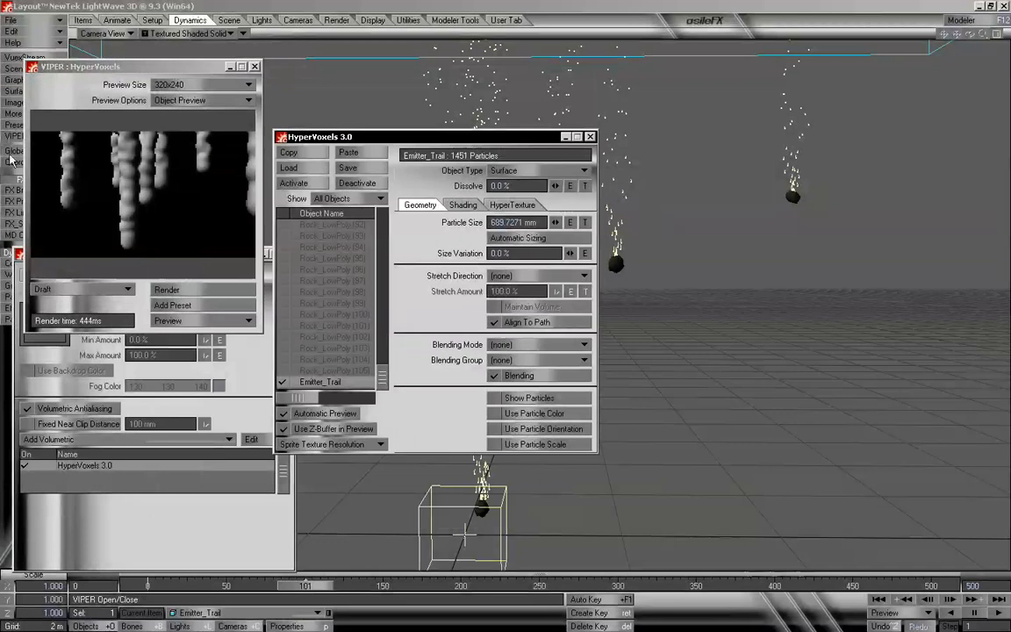
- Load the Smoke preset from the Fire&Smoke library onto Emitter_Trail, keeping the current particle size
{"action": "left_click", "coordinate": [13, 125]}
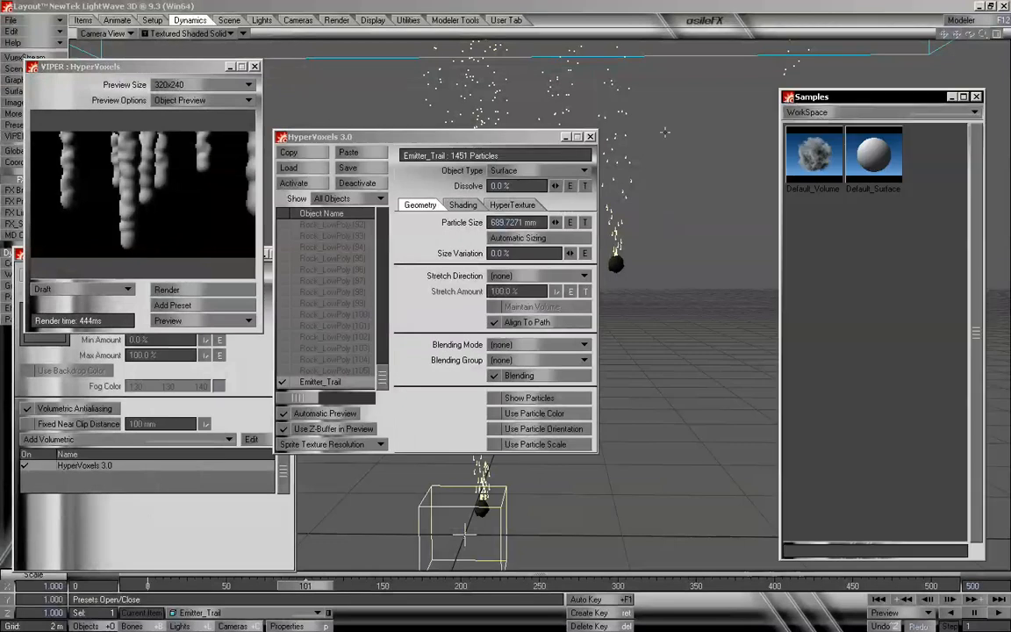
{"action": "left_click", "coordinate": [829, 112]}
{"action": "left_click", "coordinate": [853, 139]}
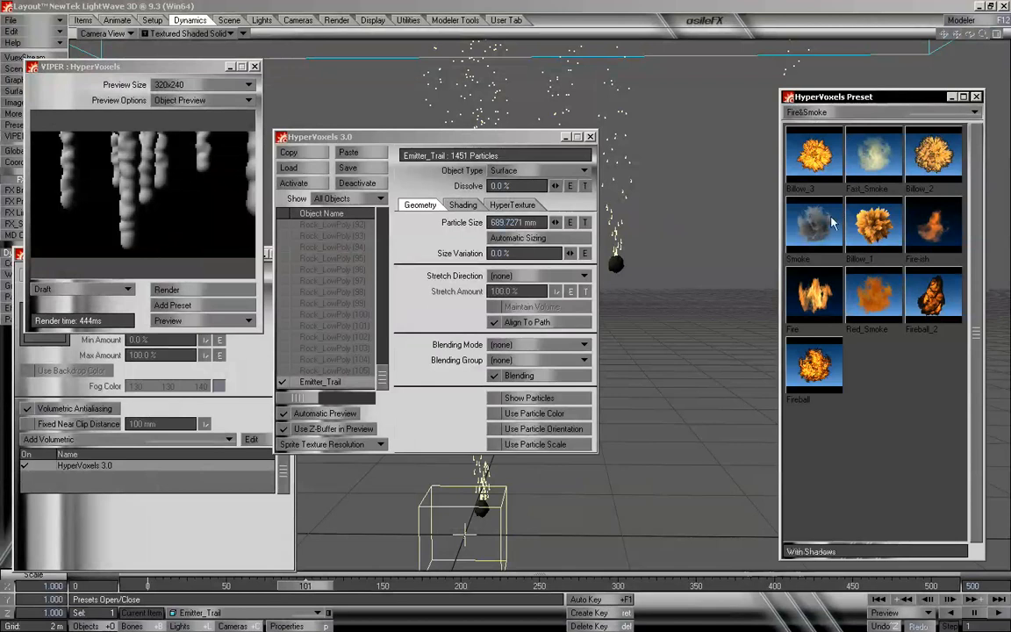
{"action": "double_click", "coordinate": [829, 224]}
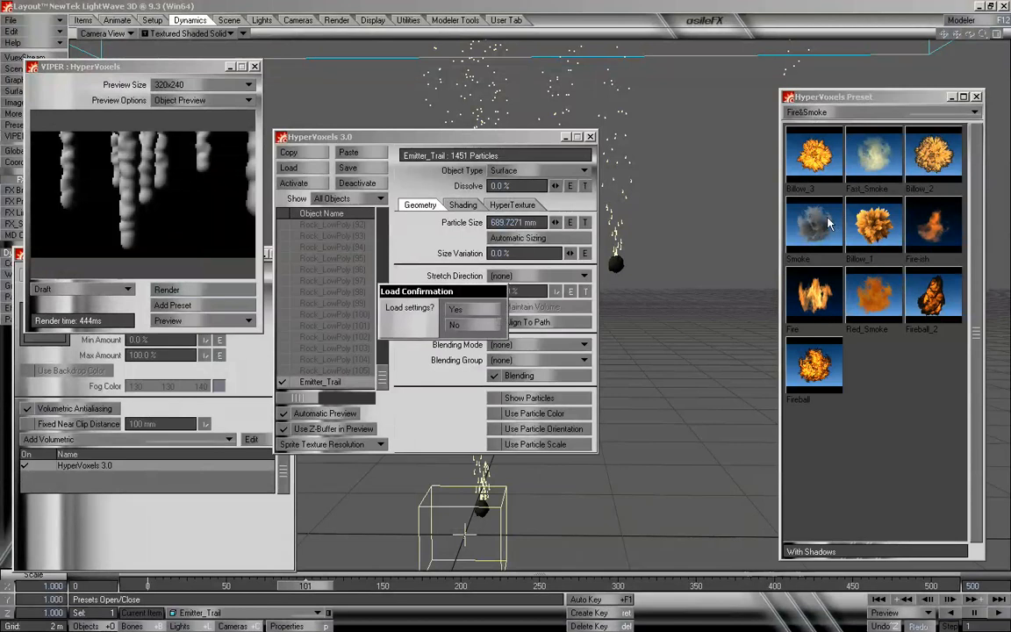
{"action": "left_click", "coordinate": [471, 312]}
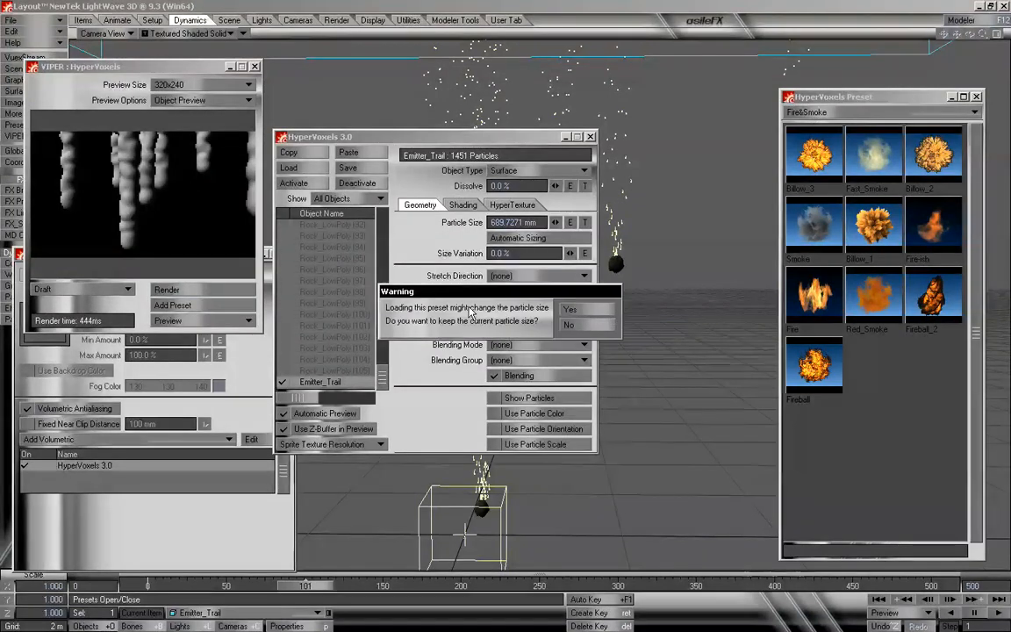
{"action": "left_click", "coordinate": [589, 312]}
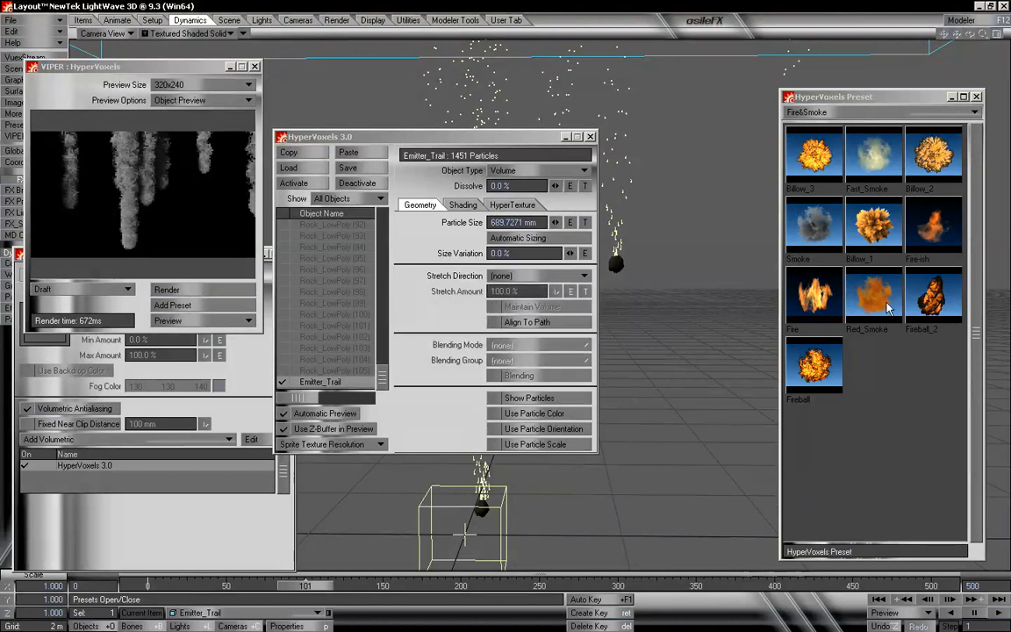
- Try the Fireball and Fireball_2 presets on Emitter_Trail, keeping the current particle size
{"action": "double_click", "coordinate": [814, 362]}
{"action": "left_click", "coordinate": [474, 309]}
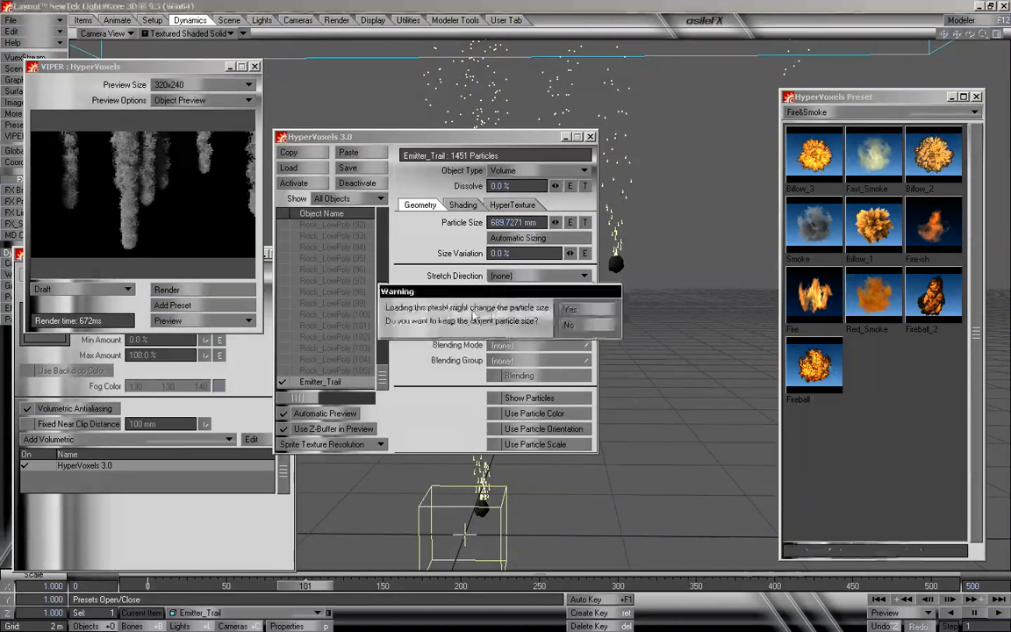
{"action": "left_click", "coordinate": [571, 311]}
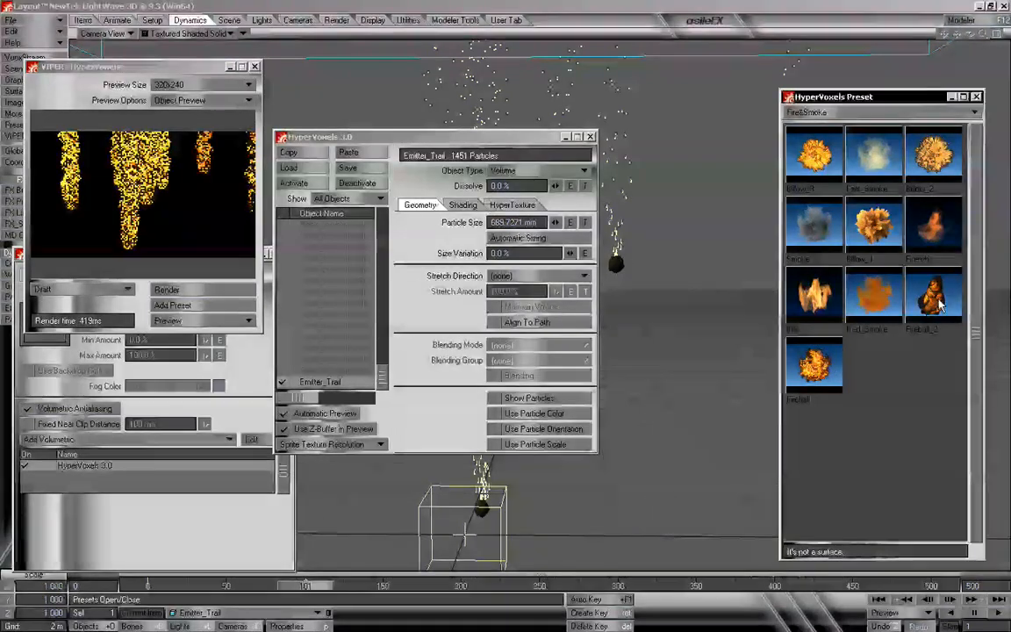
{"action": "left_click", "coordinate": [456, 308]}
{"action": "left_click", "coordinate": [565, 312]}
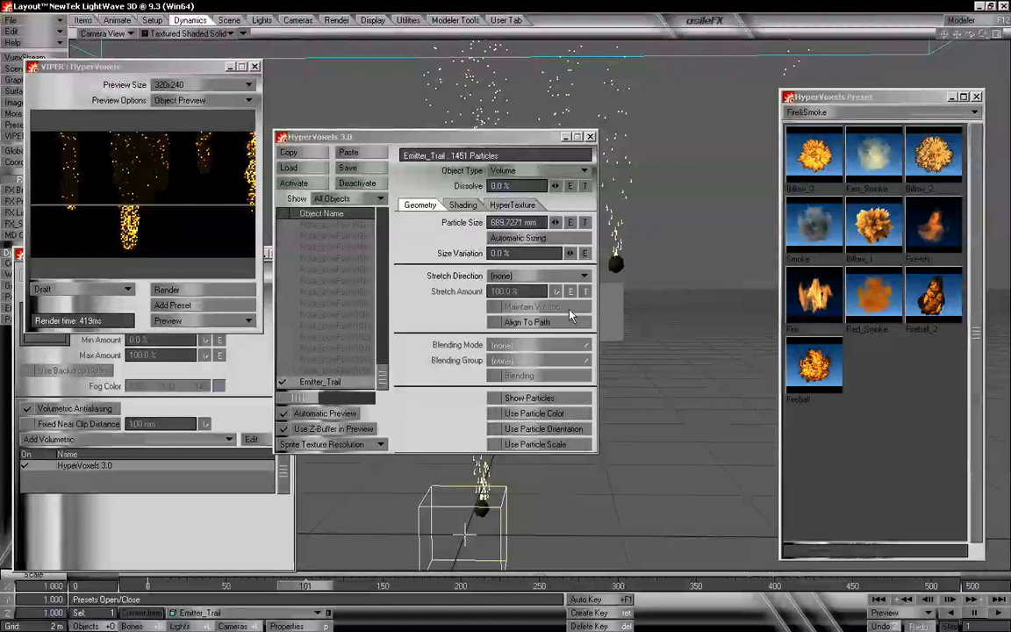
- Try another illumination mode for the fireball voxels and set their hypertexture scale to 5 m on X, Y and Z
{"action": "left_click", "coordinate": [464, 206]}
{"action": "left_click", "coordinate": [455, 222]}
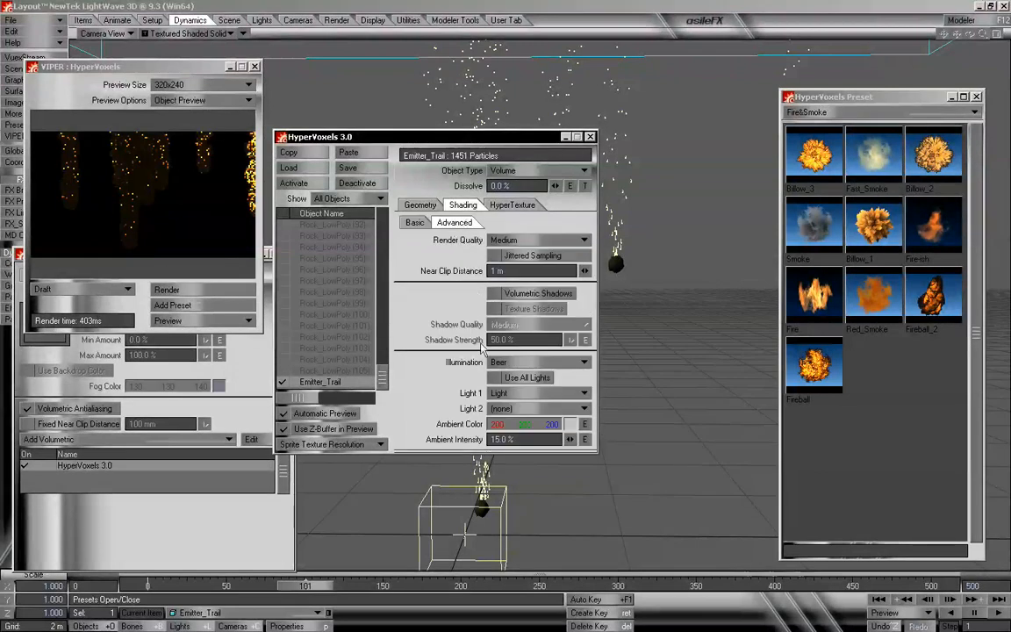
{"action": "left_click", "coordinate": [518, 362]}
{"action": "left_click", "coordinate": [524, 347]}
{"action": "left_click", "coordinate": [511, 204]}
{"action": "left_click", "coordinate": [526, 397]}
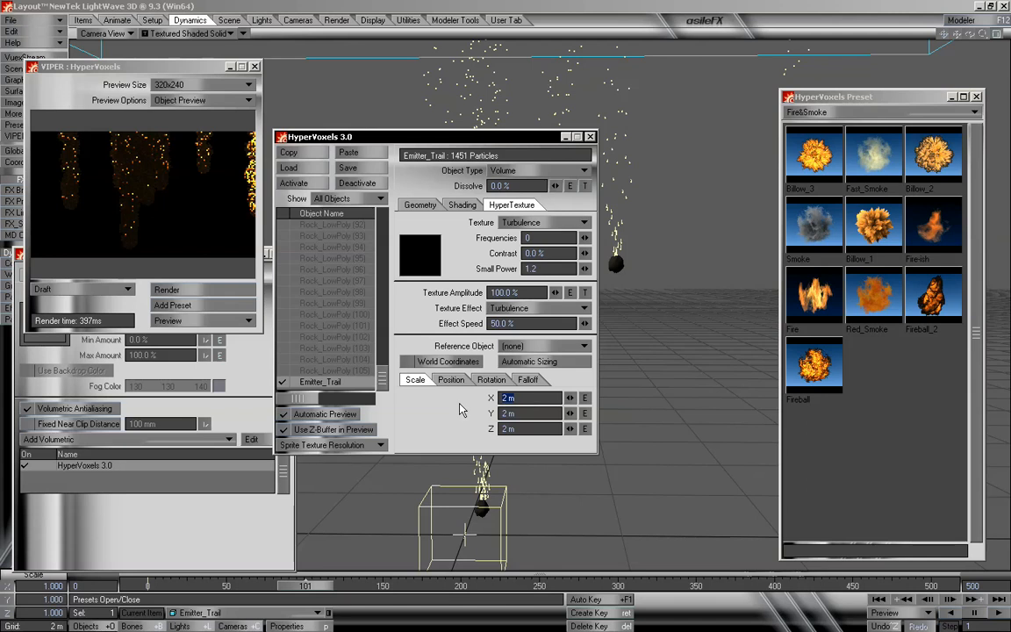
{"action": "type", "text": "5"}
{"action": "key", "text": "Return"}
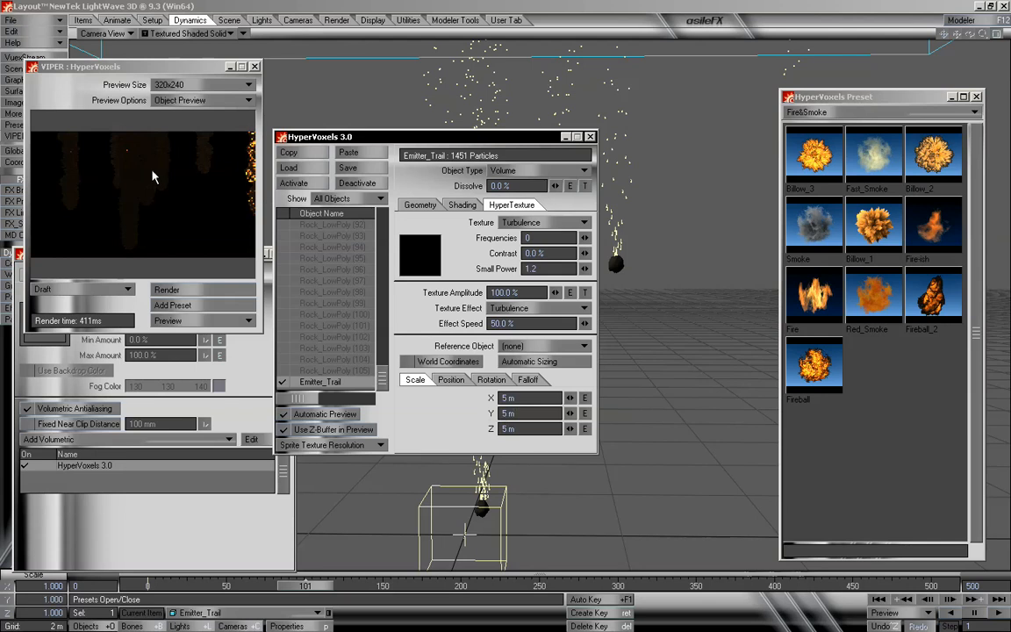
- Reload the Smoke preset with the current particle size kept, and reduce the particle size to about 550 mm
{"action": "left_click", "coordinate": [429, 209]}
{"action": "double_click", "coordinate": [802, 225]}
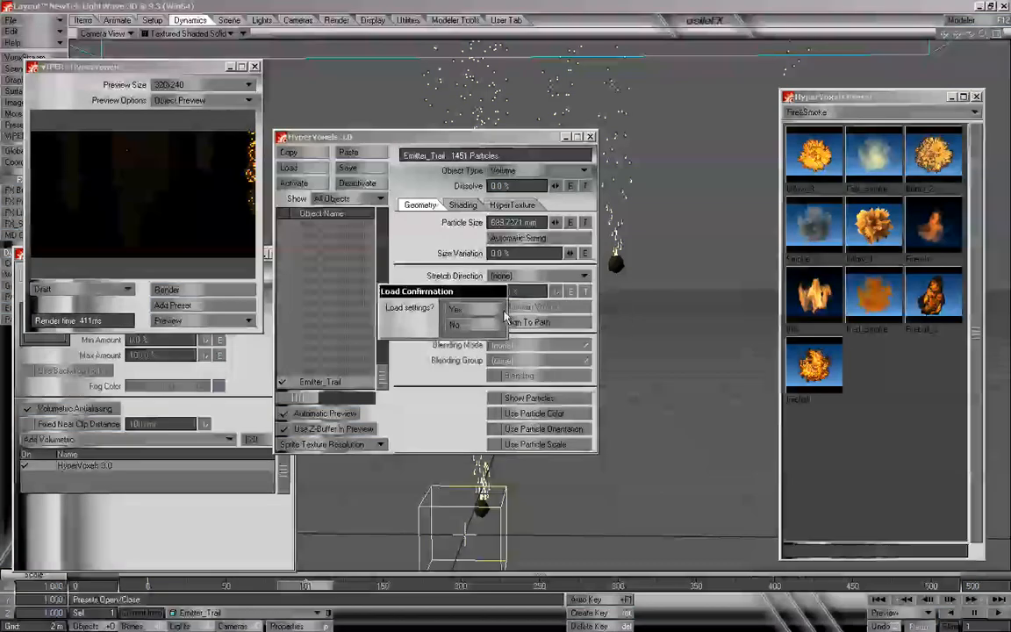
{"action": "left_click", "coordinate": [487, 309]}
{"action": "left_click", "coordinate": [562, 308]}
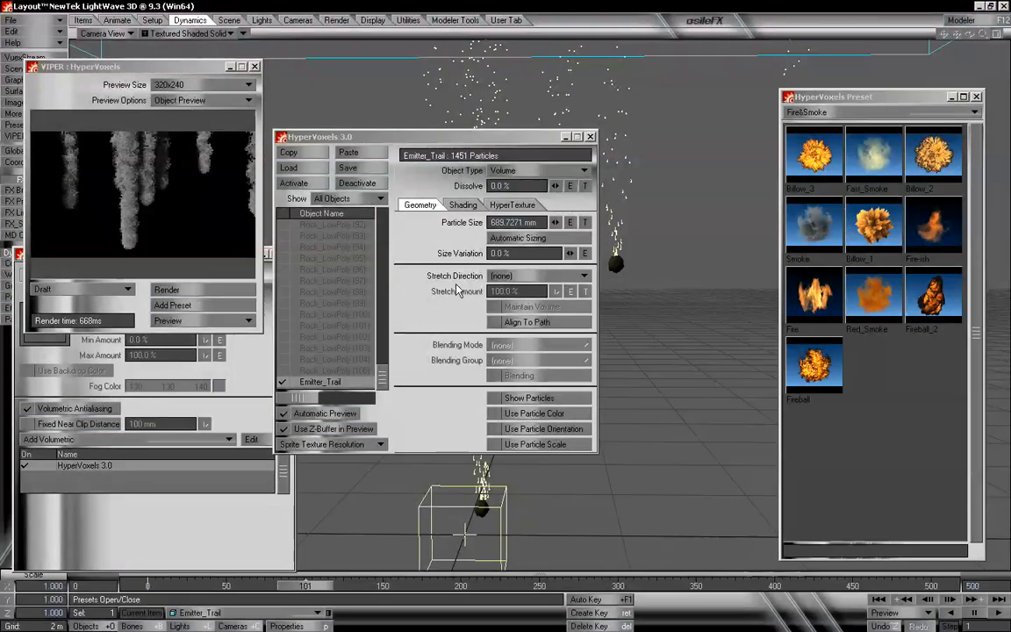
{"action": "mouse_move", "coordinate": [558, 221]}
{"action": "left_mouse_down"}
{"action": "mouse_move", "coordinate": [523, 223]}
{"action": "mouse_move", "coordinate": [570, 223]}
{"action": "left_mouse_up"}
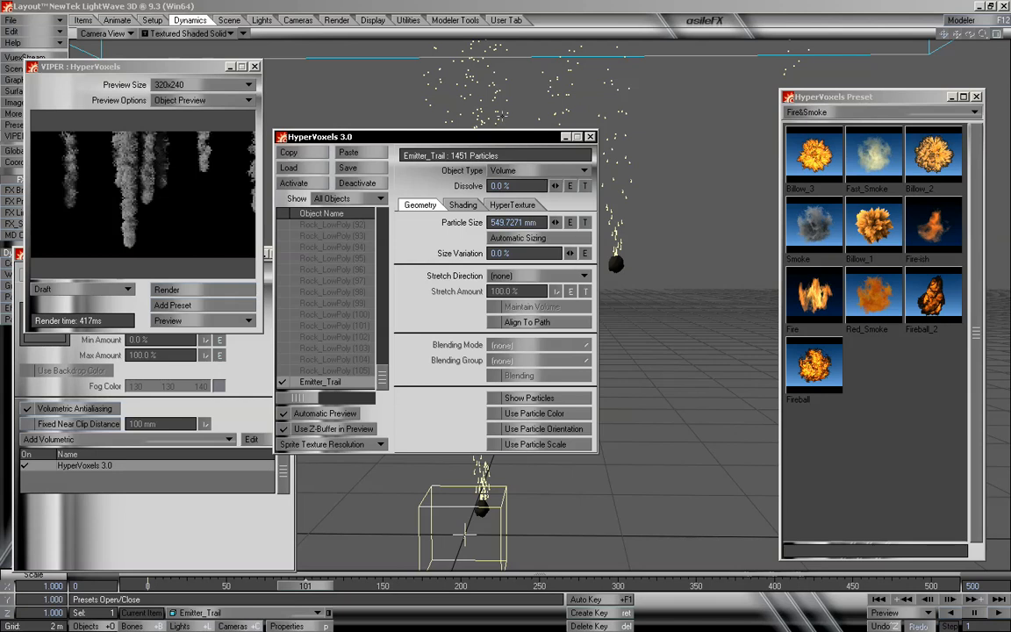
- Close the VIPER preview and the HyperVoxels, Effects and preset windows
{"action": "left_click", "coordinate": [254, 67]}
{"action": "left_click", "coordinate": [589, 136]}
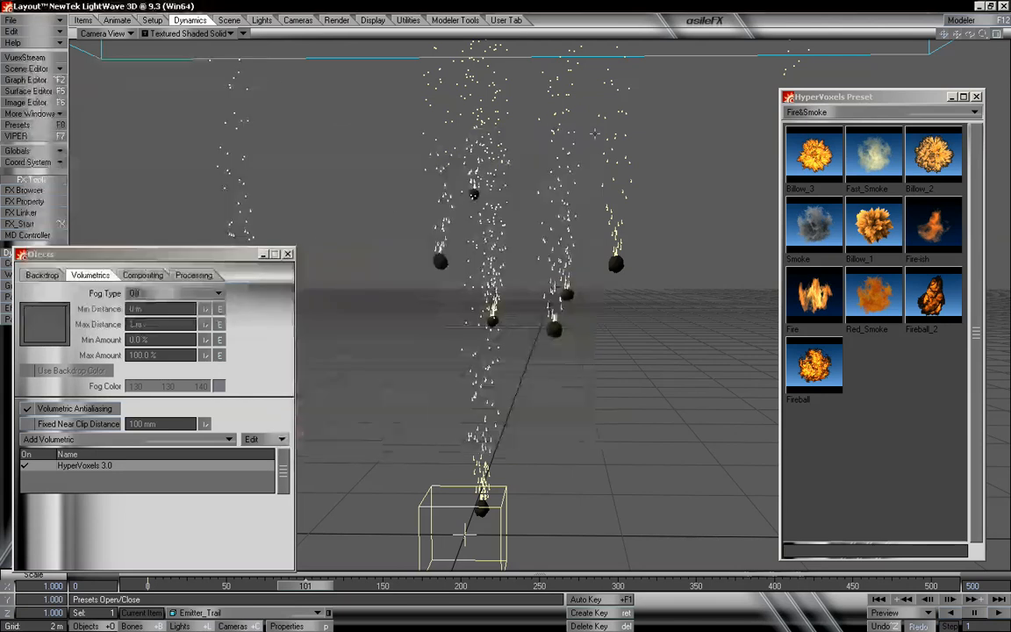
{"action": "left_click", "coordinate": [289, 254]}
{"action": "key", "text": "F8"}
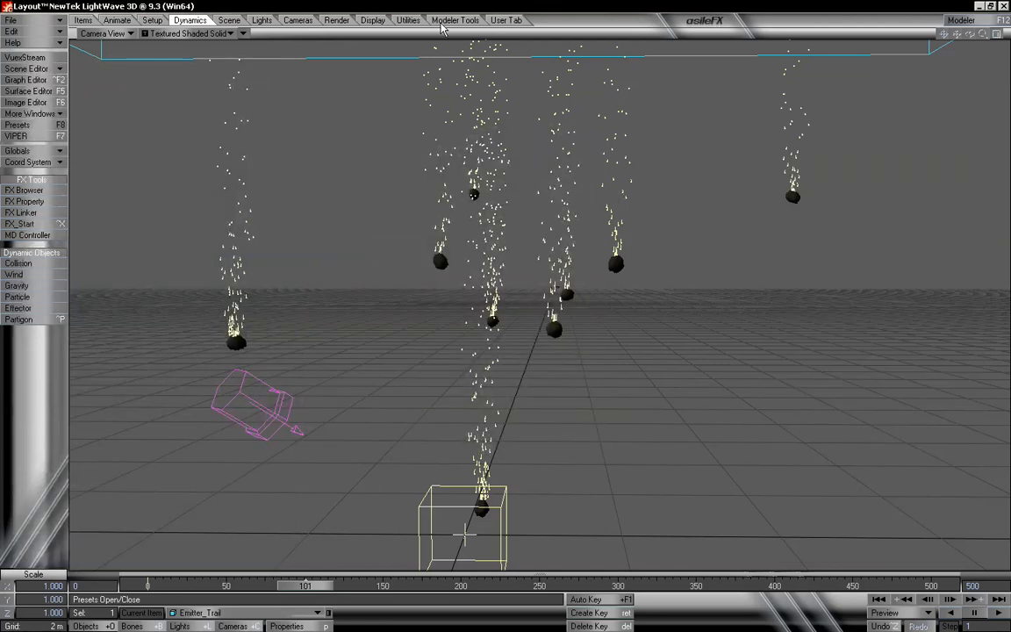
- Enable the gradient backdrop in the scene's effects settings and close them
{"action": "key", "text": "ctrl+F8"}
{"action": "left_click", "coordinate": [86, 309]}
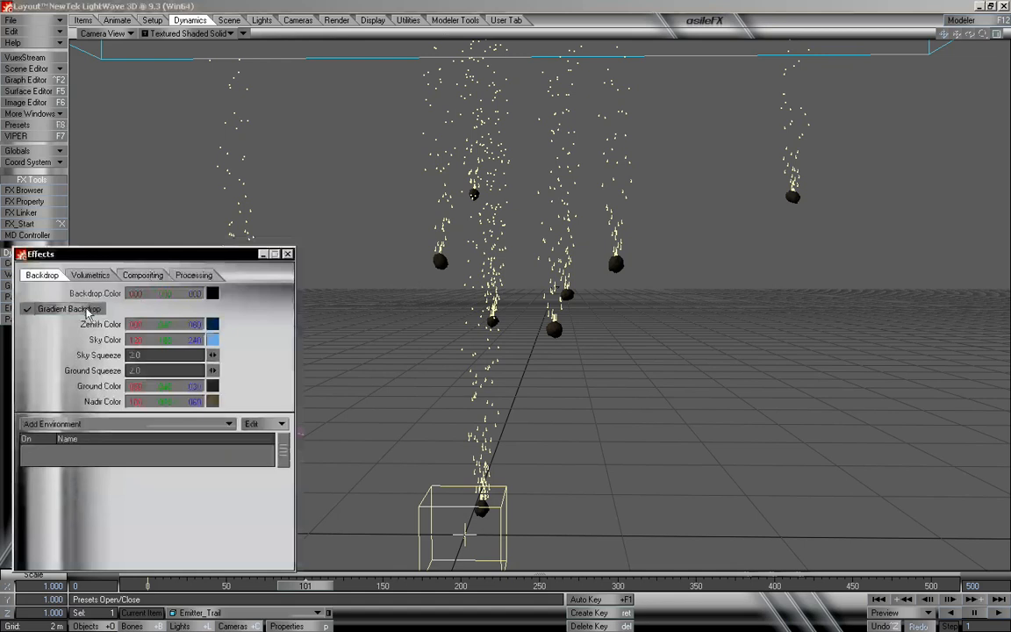
{"action": "left_click", "coordinate": [287, 254]}
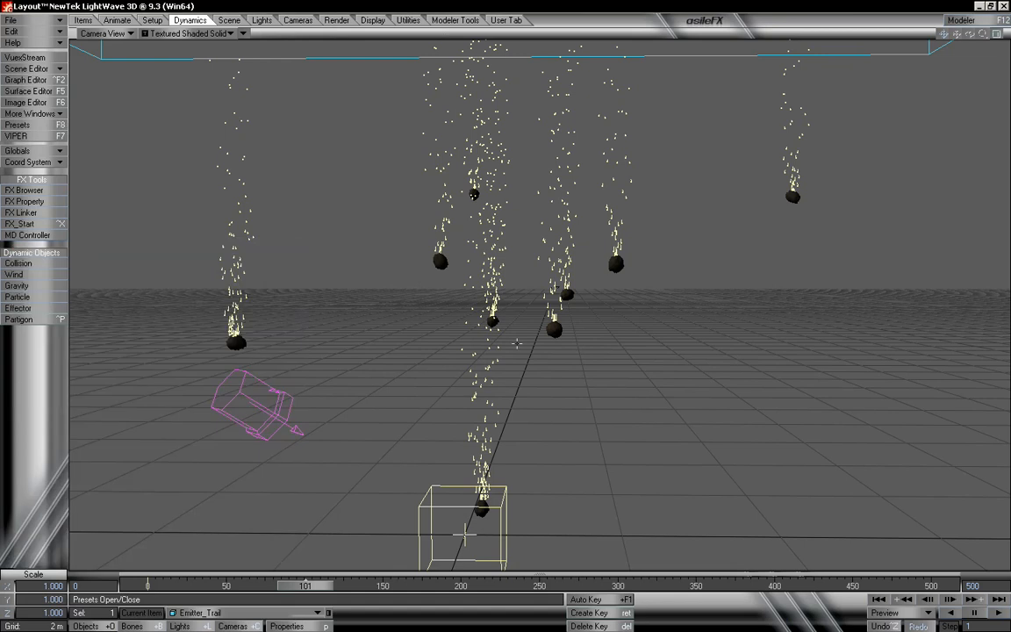
- Tilt the camera up toward the falling rocks and render frame 103 to check the smoke trails, closing the rendered image when done
{"action": "left_click_drag", "start_coordinate": [300, 586], "coordinate": [141, 588]}
{"action": "key", "text": "shift+c"}
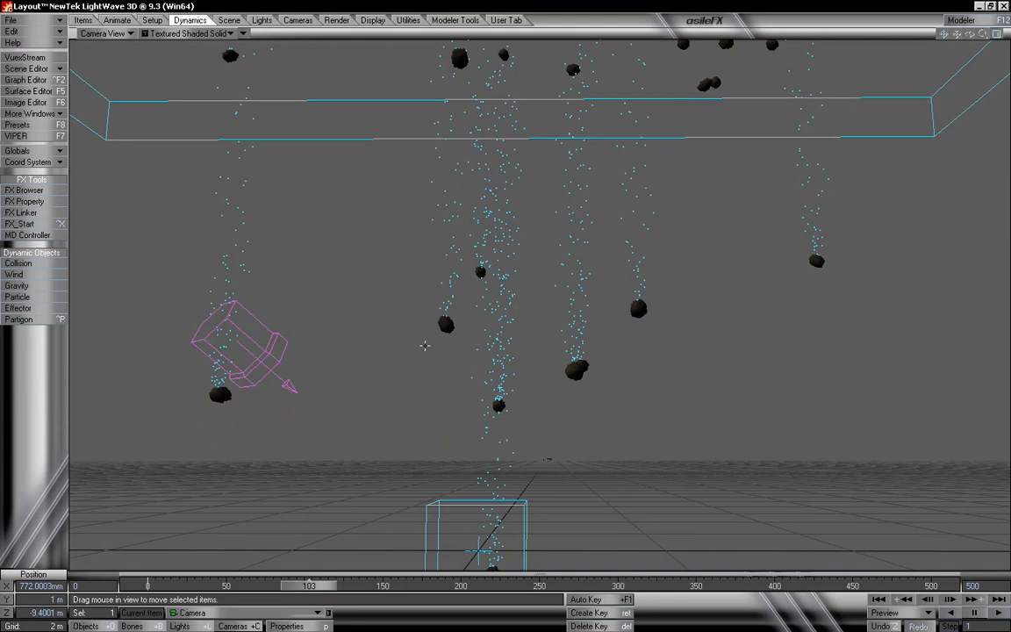
{"action": "left_click", "coordinate": [336, 19]}
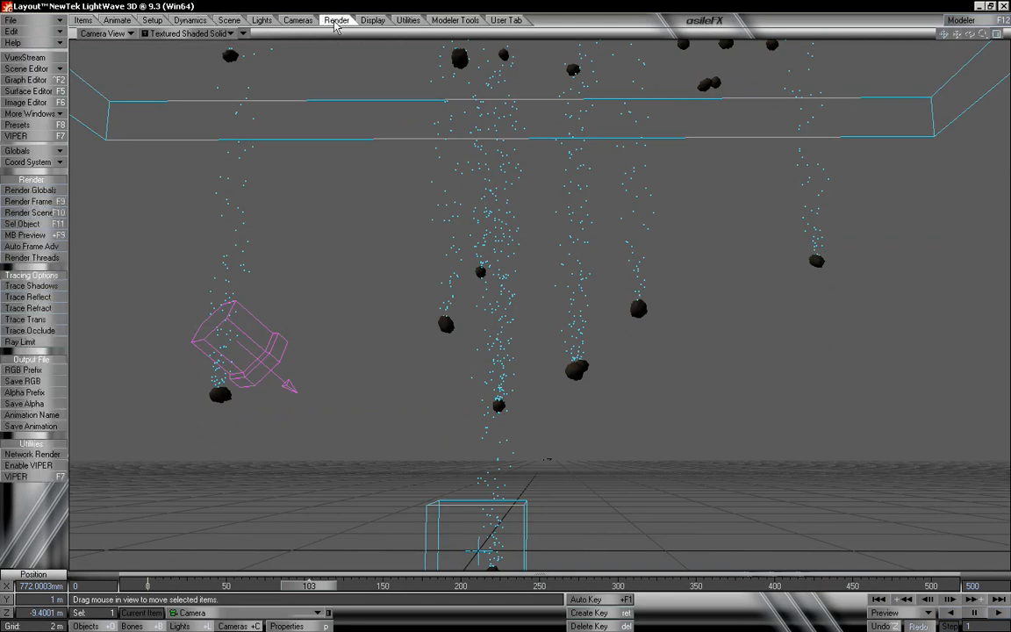
{"action": "left_click", "coordinate": [44, 203]}
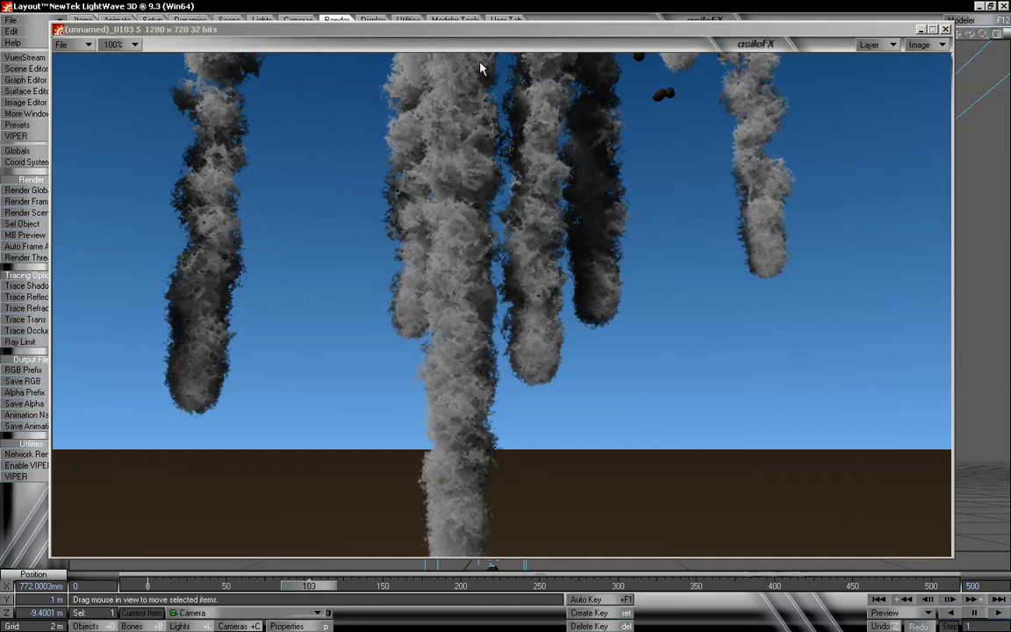
{"action": "left_click", "coordinate": [487, 30]}
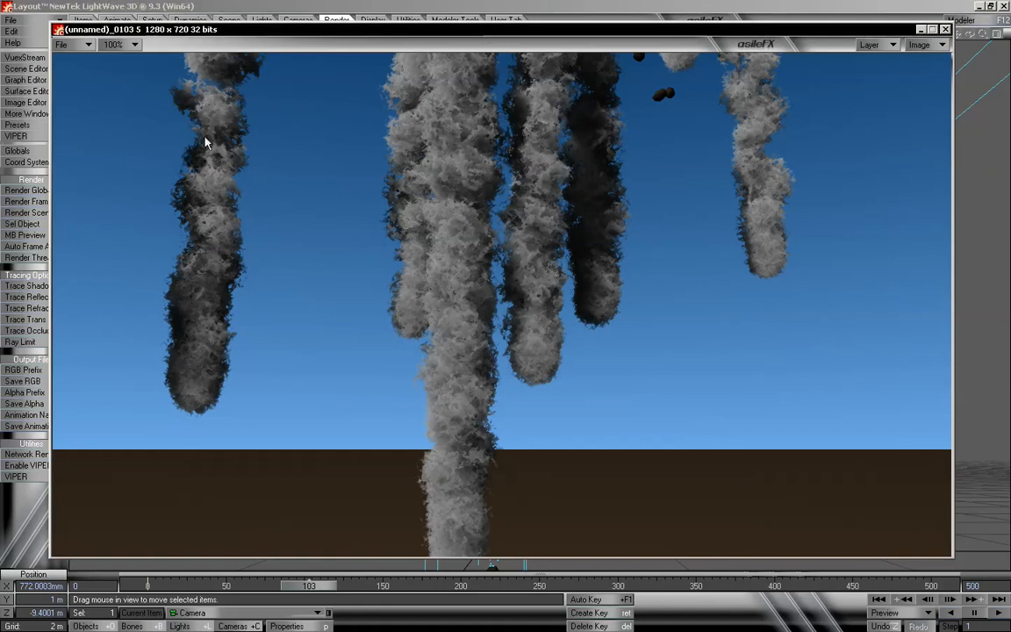
{"action": "left_click", "coordinate": [944, 30]}
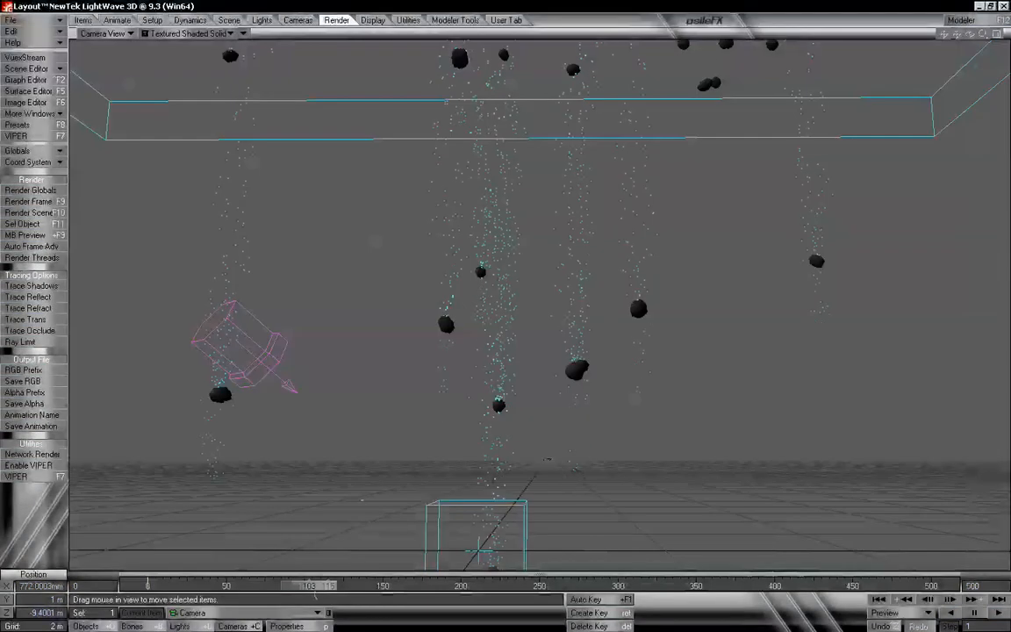
- Return the animation to frame 0 and examine the whole rock shower, emitter and camera in the perspective view
{"action": "left_click_drag", "start_coordinate": [315, 594], "coordinate": [149, 586]}
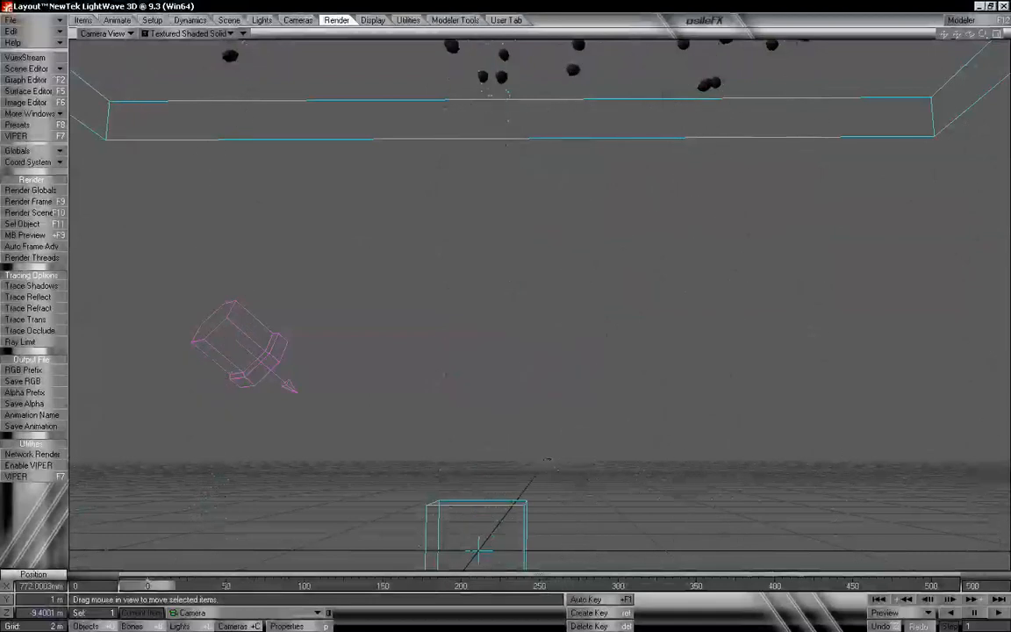
{"action": "left_click", "coordinate": [123, 33]}
{"action": "left_click", "coordinate": [101, 85]}
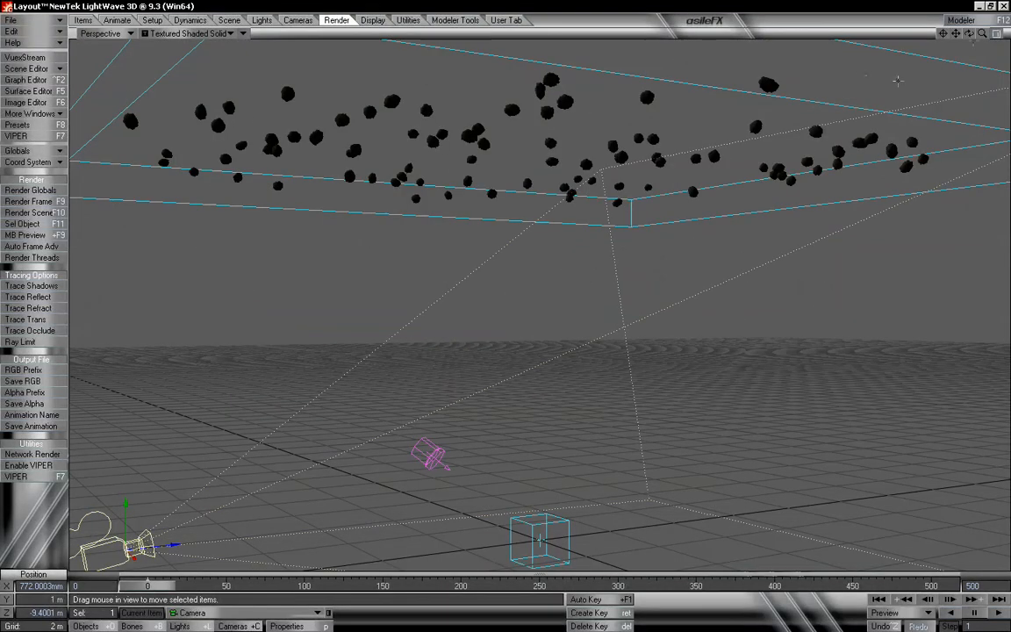
{"action": "left_click_drag", "start_coordinate": [969, 34], "coordinate": [810, 42]}
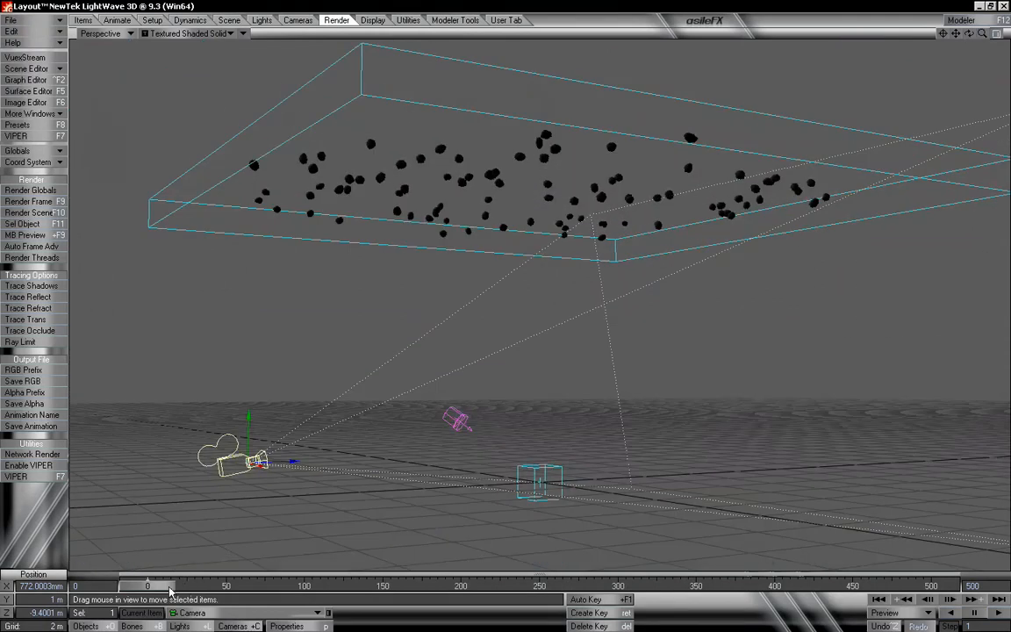
{"action": "left_click_drag", "start_coordinate": [170, 591], "coordinate": [149, 586]}
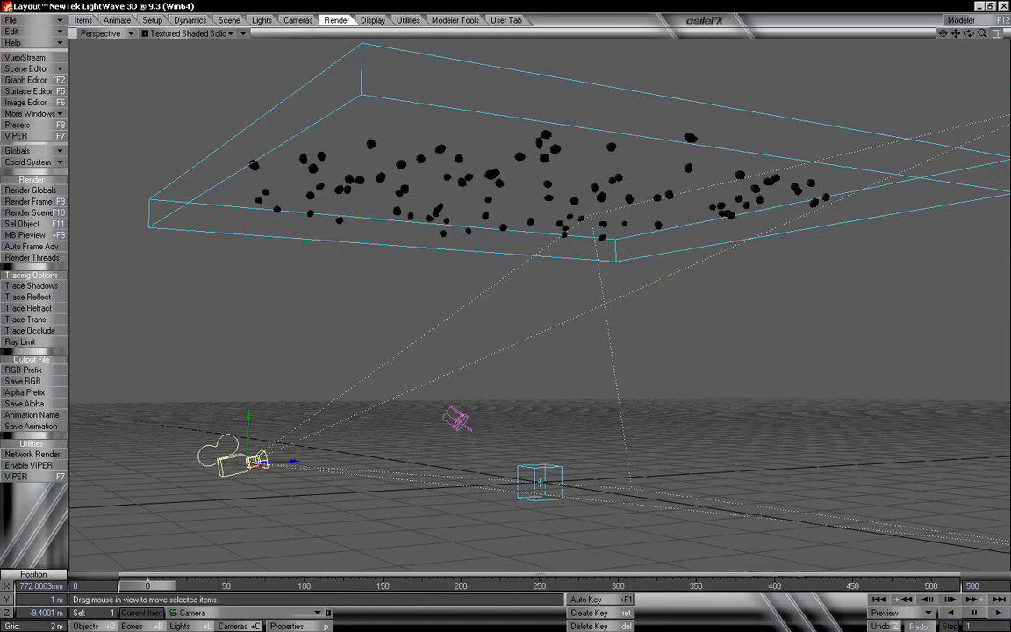